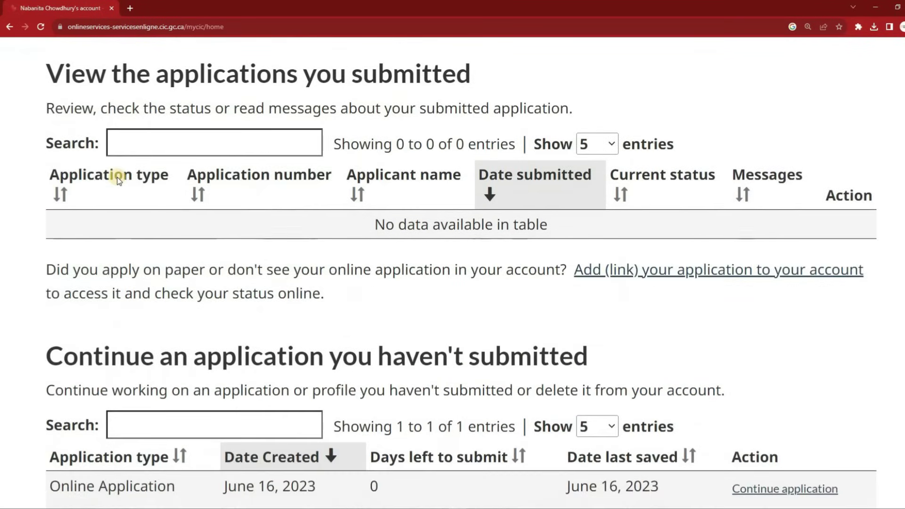
Continue the unsubmitted application and read through its instructions and document checklist
left_click(783, 489)
scroll(525, 209, "down", 15)
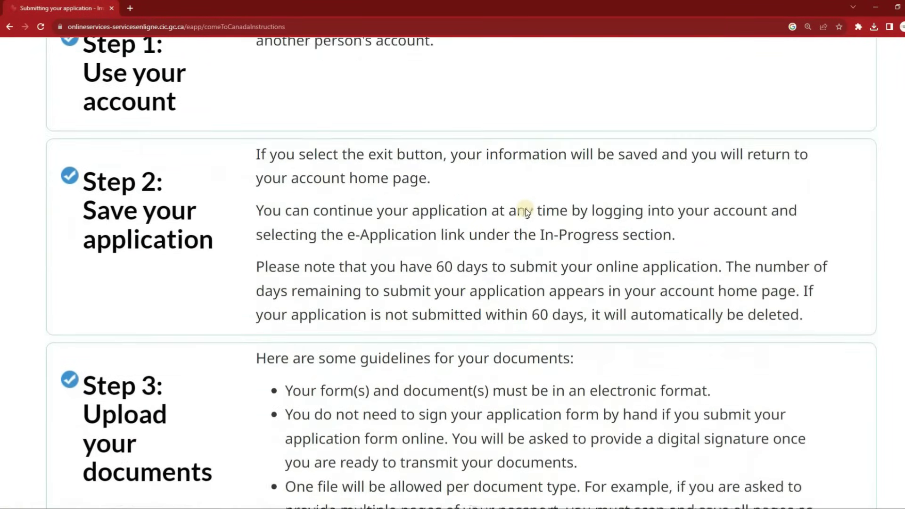
scroll(525, 208, "down", 10)
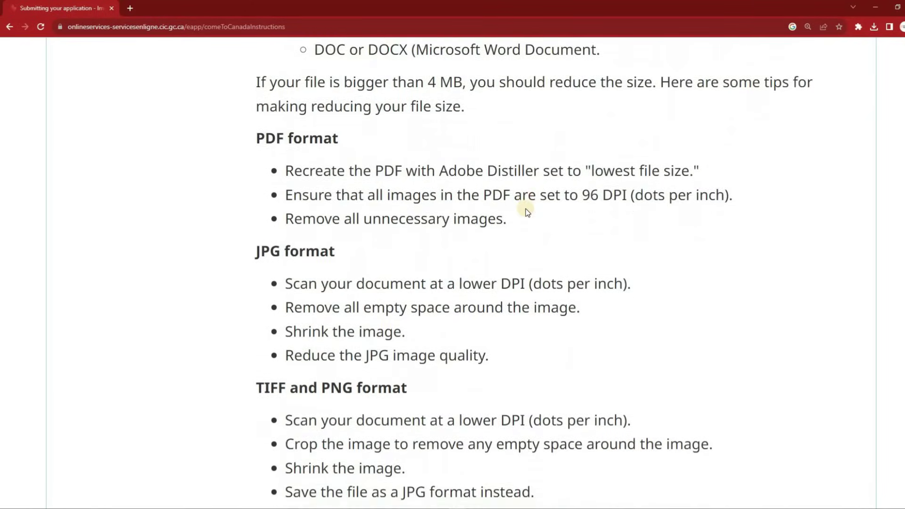
scroll(525, 209, "down", 4)
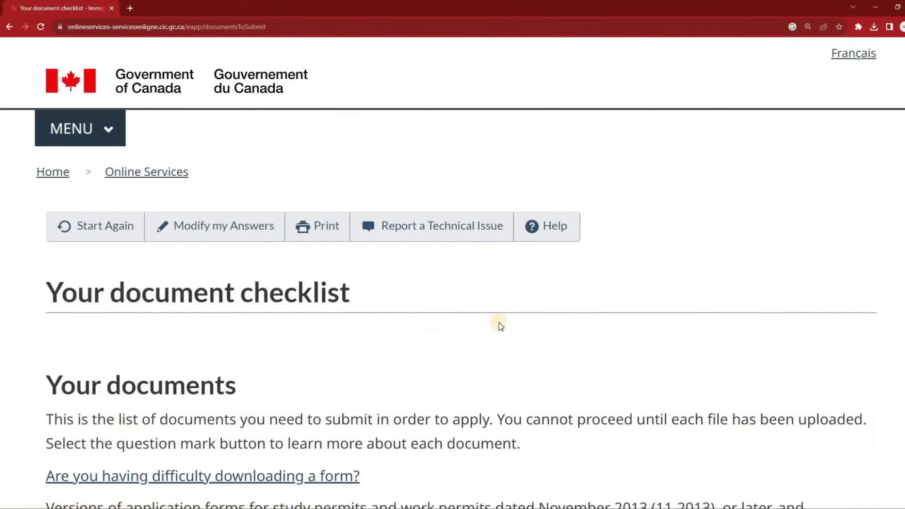
scroll(495, 324, "down", 12)
scroll(494, 326, "down", 1)
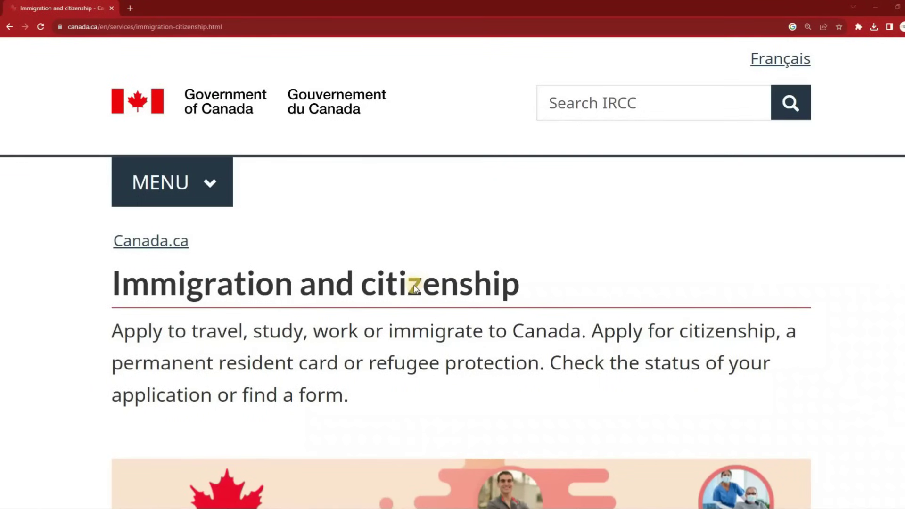
scroll(413, 285, "down", 5)
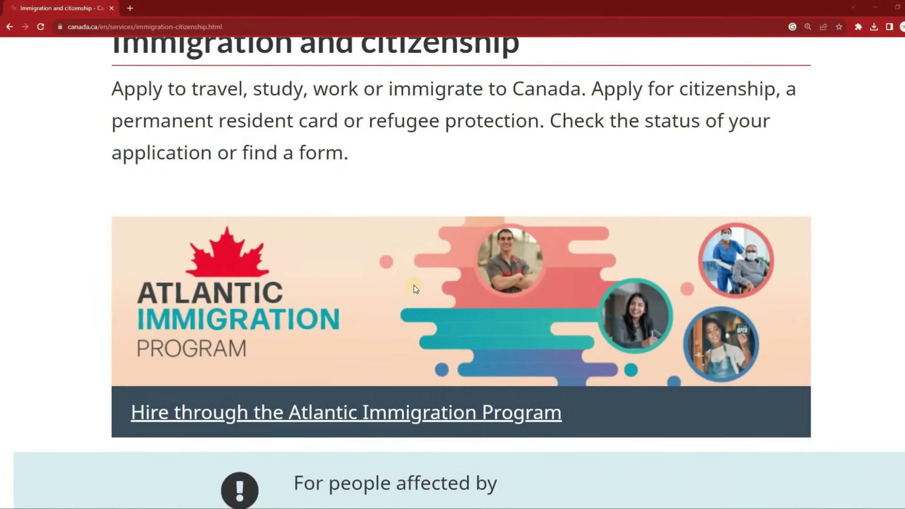
scroll(414, 285, "down", 7)
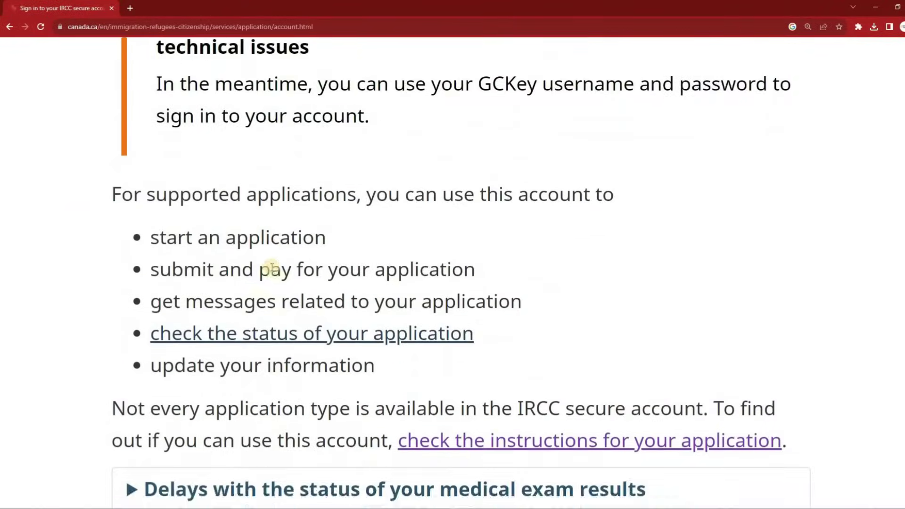
scroll(271, 267, "down", 7)
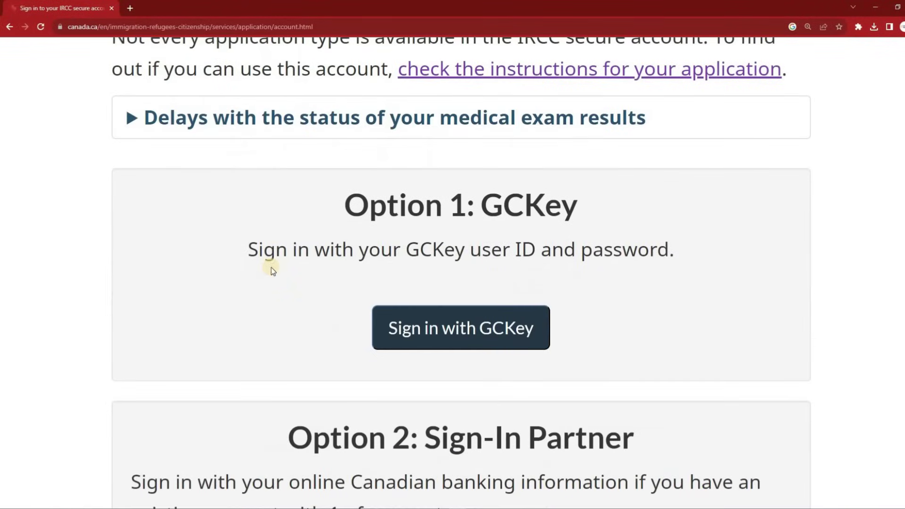
scroll(438, 282, "down", 1)
Sign in to the secure account with GCKey
scroll(438, 255, "down", 1)
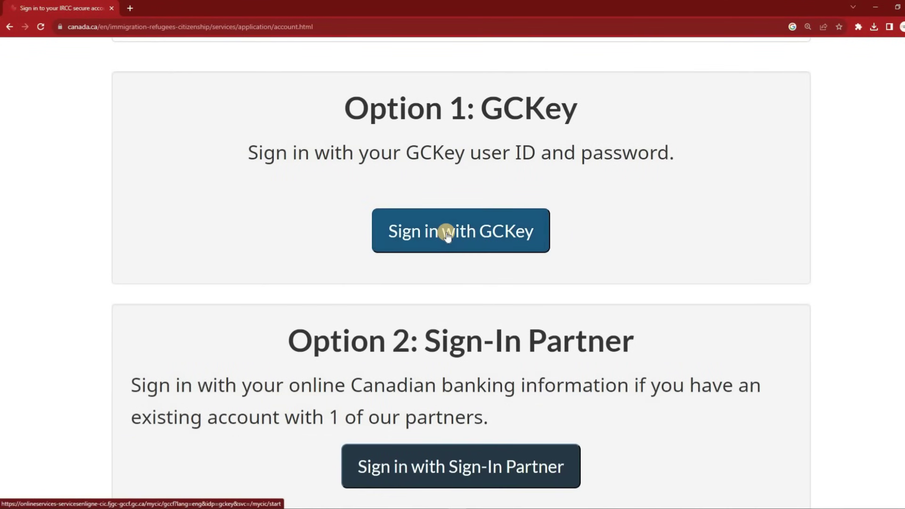
left_click(447, 235)
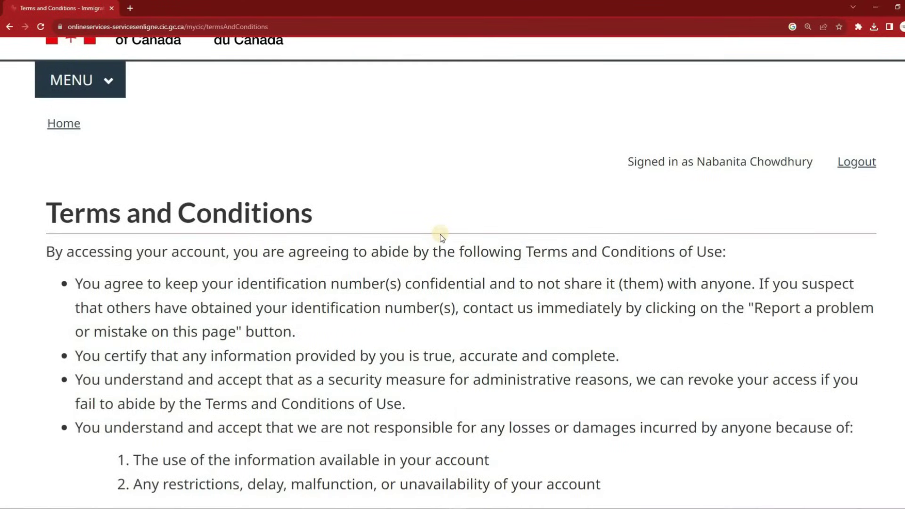
scroll(438, 238, "down", 7)
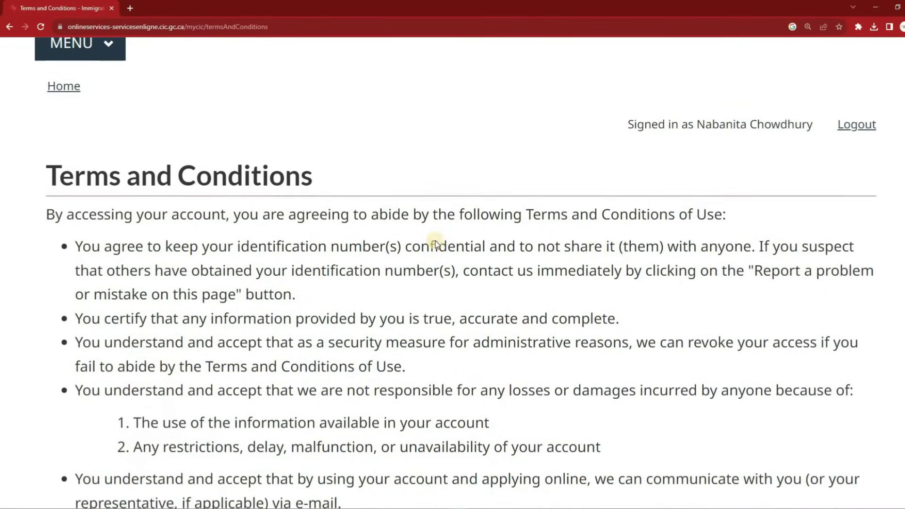
Accept the terms and conditions and review the visit questionnaire answers
scroll(434, 243, "down", 2)
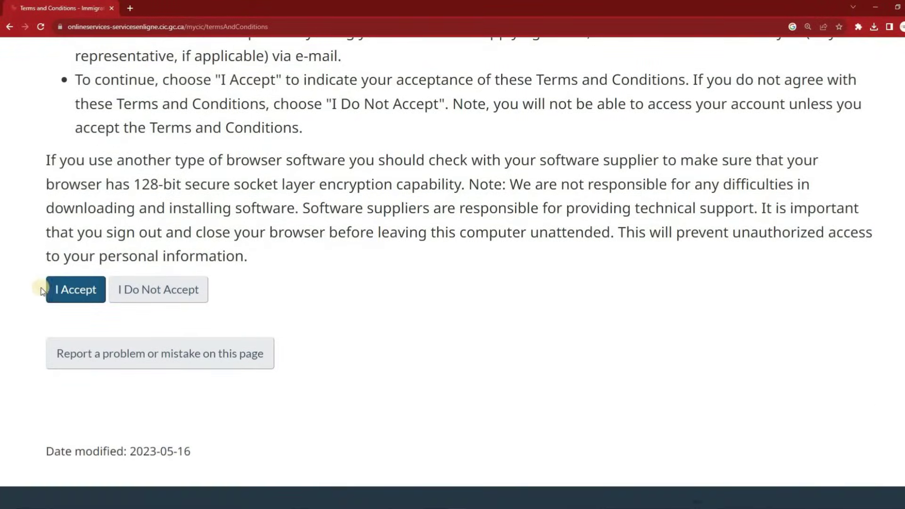
left_click(52, 289)
scroll(354, 155, "down", 3)
scroll(354, 159, "down", 20)
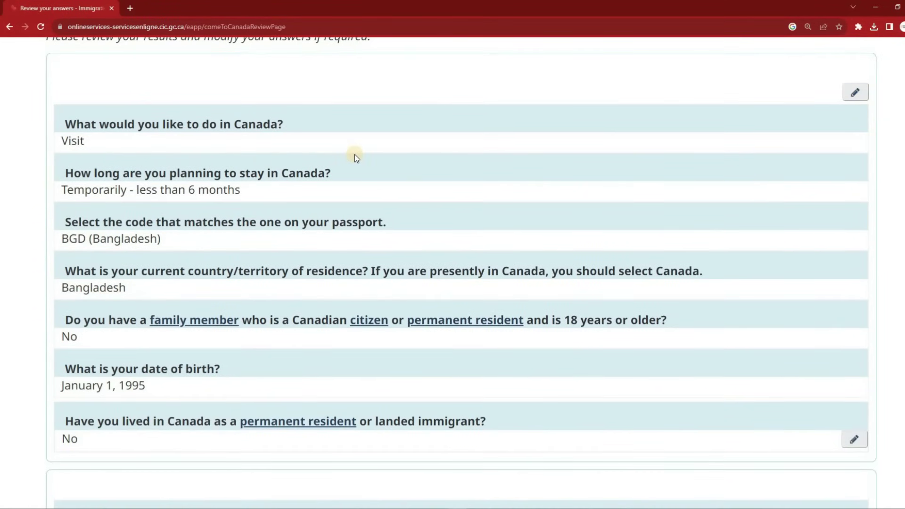
scroll(354, 159, "down", 8)
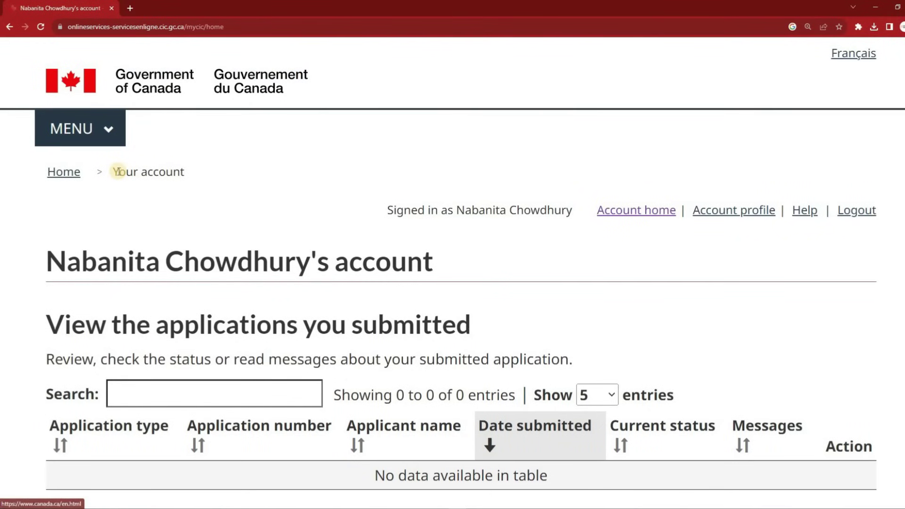
scroll(118, 178, "down", 3)
scroll(117, 179, "down", 5)
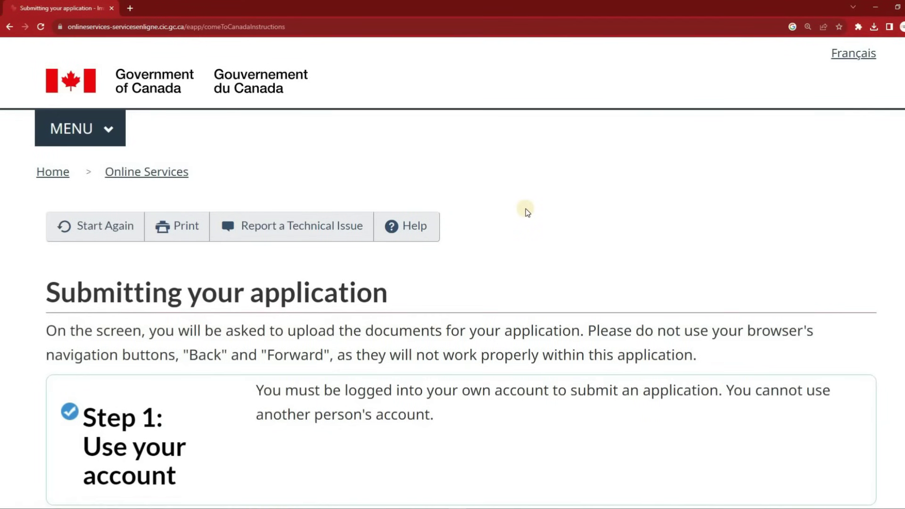
scroll(525, 208, "up", 5)
scroll(525, 209, "down", 3)
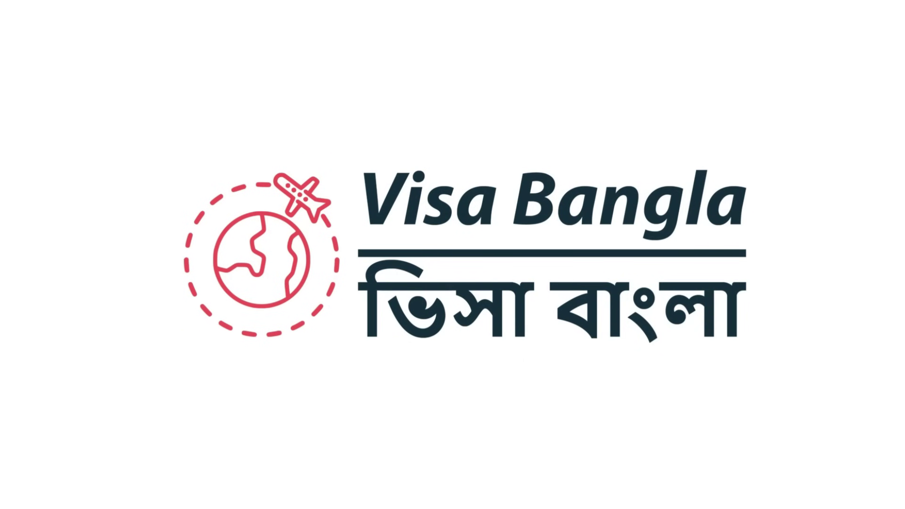
Select the 'ircc canada' query in the Google search box
left_click_drag(175, 82, 272, 82)
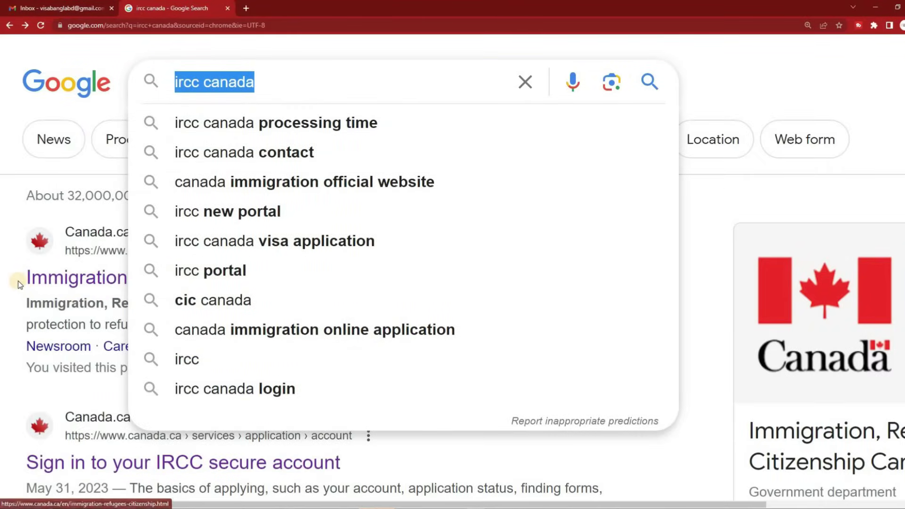
Open the 'Sign in to your IRCC secure account' link from the Canada.ca results
left_click(18, 279)
scroll(24, 281, "down", 1)
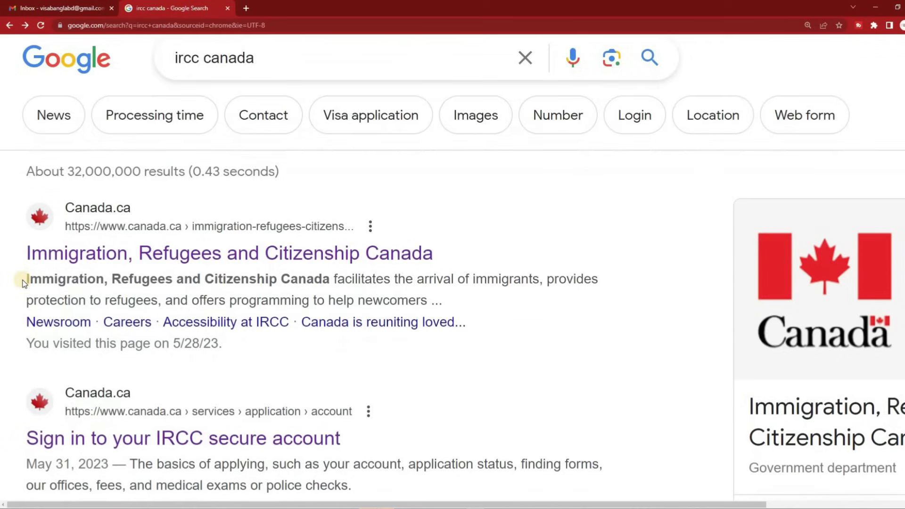
scroll(23, 282, "down", 3)
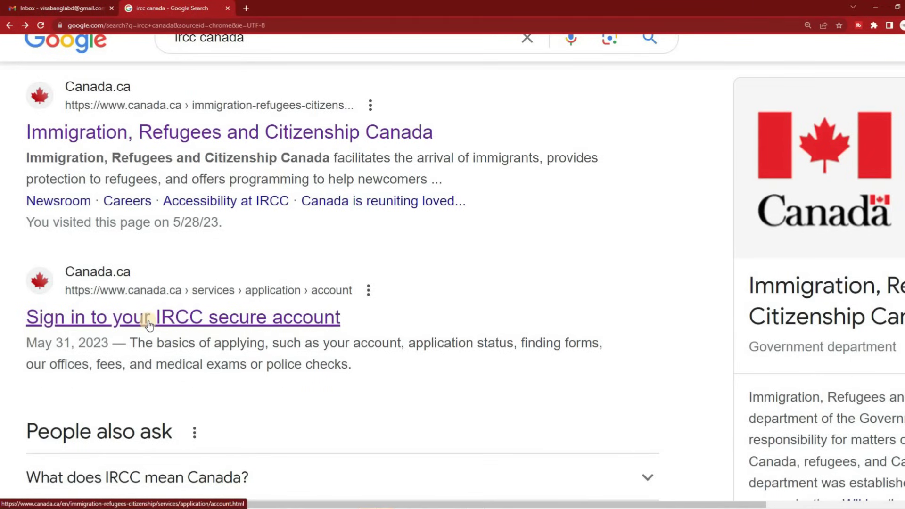
left_click(149, 324)
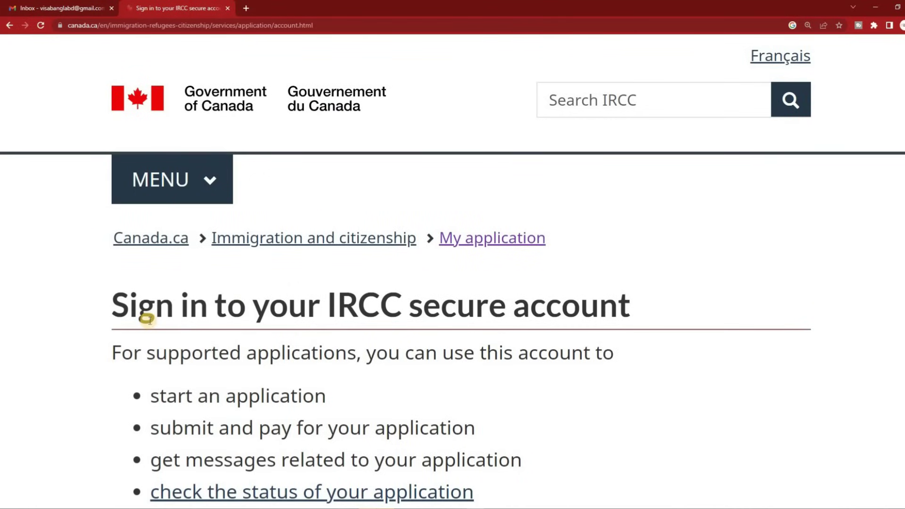
scroll(420, 283, "down", 3)
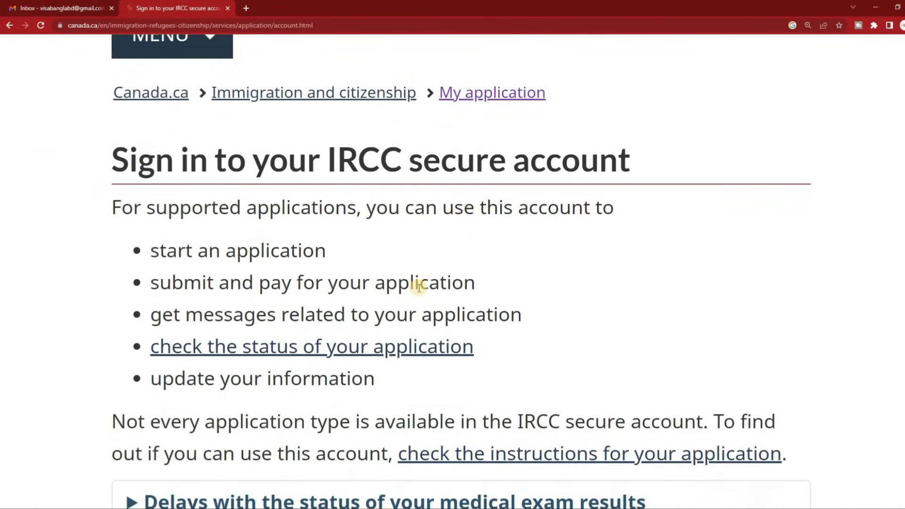
scroll(419, 288, "down", 10)
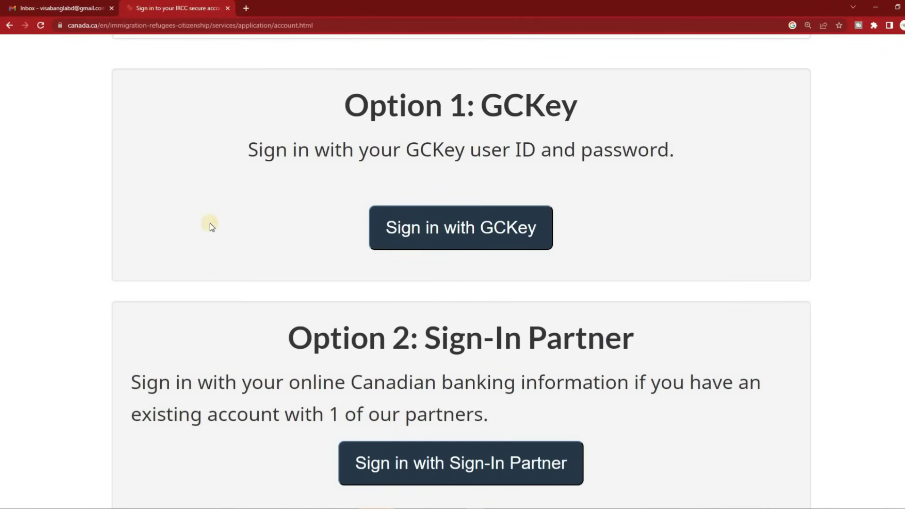
scroll(383, 231, "down", 10)
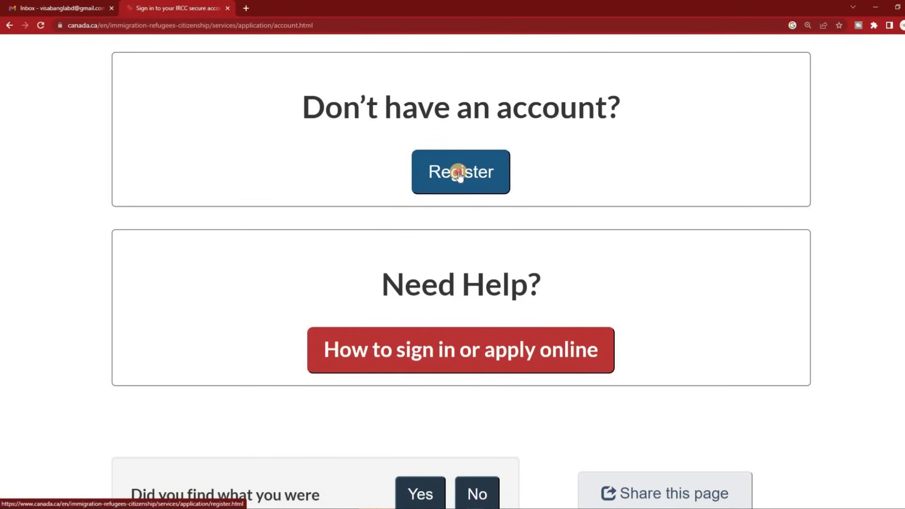
Open the Register page and scroll to the 'To register with GCKey' steps
left_click(460, 174)
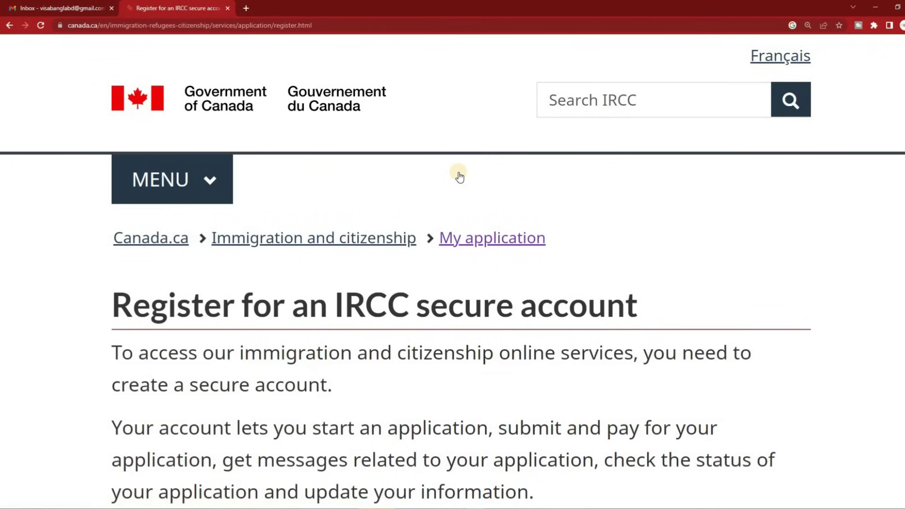
scroll(456, 178, "down", 3)
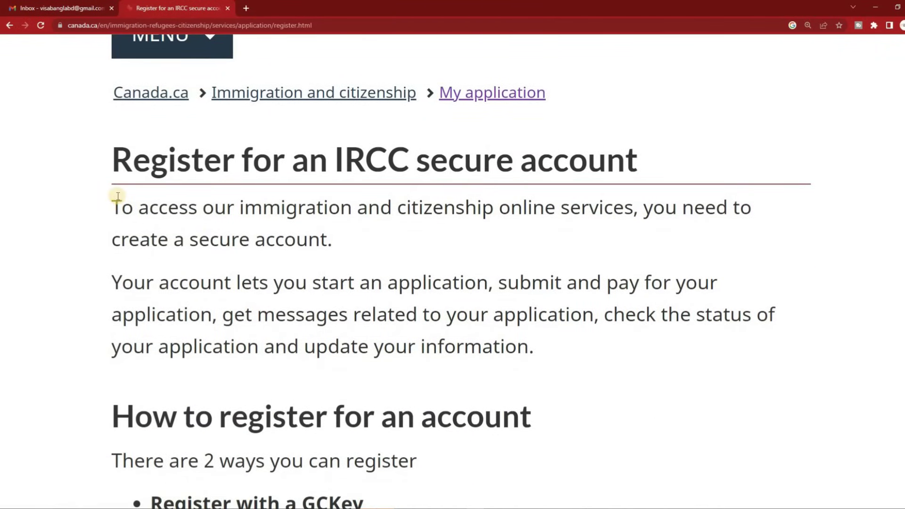
scroll(114, 189, "down", 5)
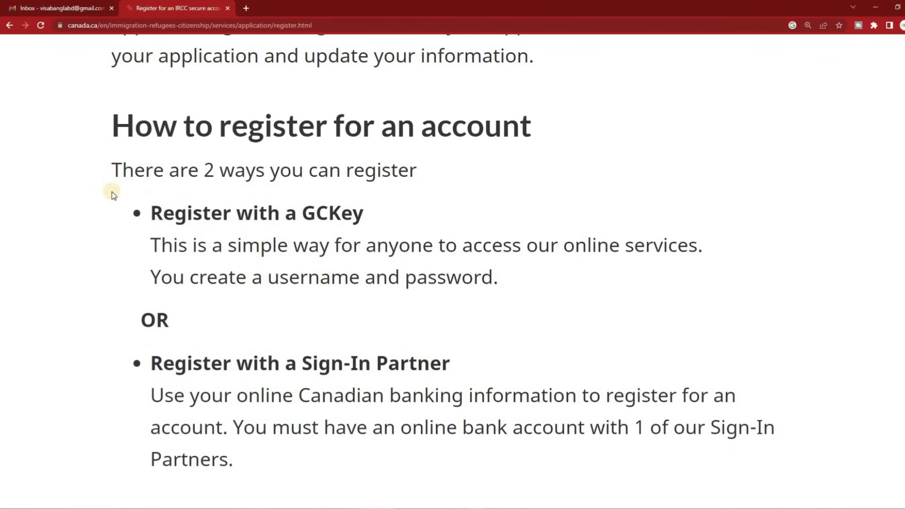
scroll(113, 193, "down", 3)
scroll(113, 193, "down", 10)
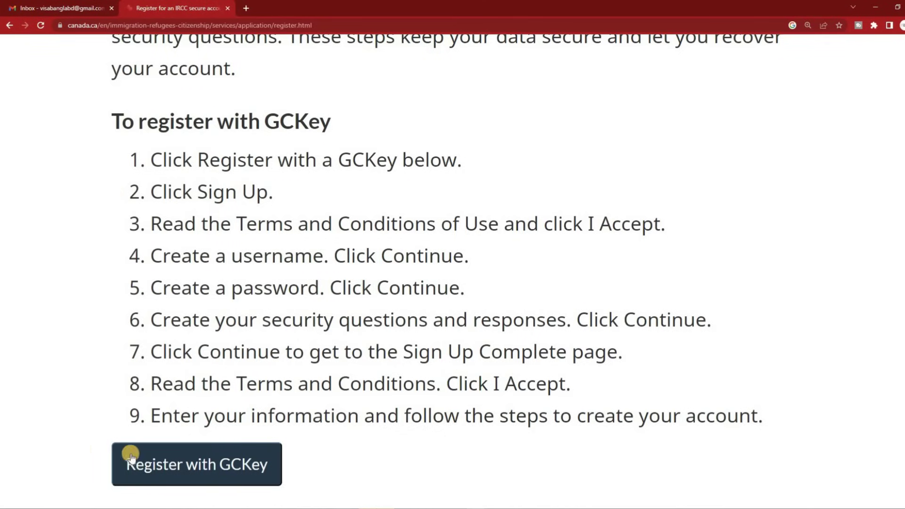
Go to GCKey, zoom the page to 200%, and start Sign Up at Step 1 Terms and Conditions
left_click(226, 471)
key("ctrl+plus")
key("ctrl+plus")
key("ctrl+plus")
key("ctrl+plus")
key("ctrl+plus")
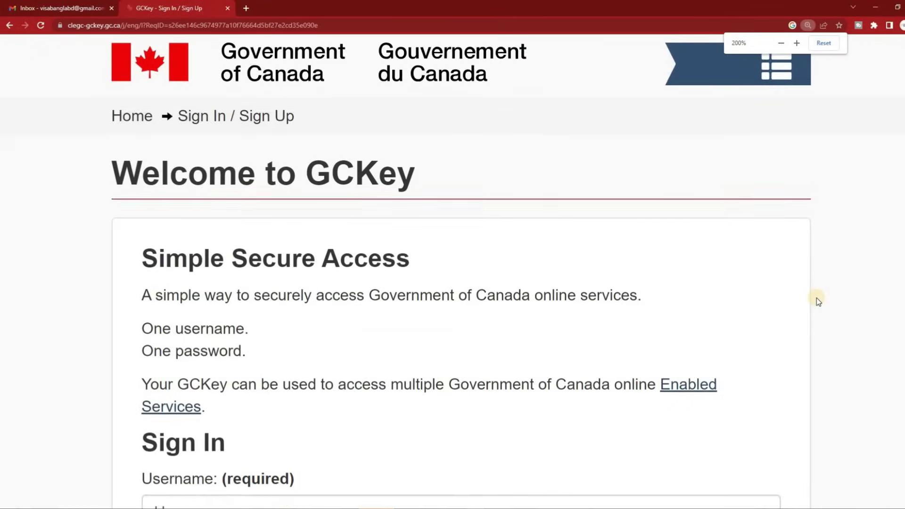
scroll(818, 301, "down", 5)
scroll(816, 298, "down", 2)
scroll(807, 299, "up", 6)
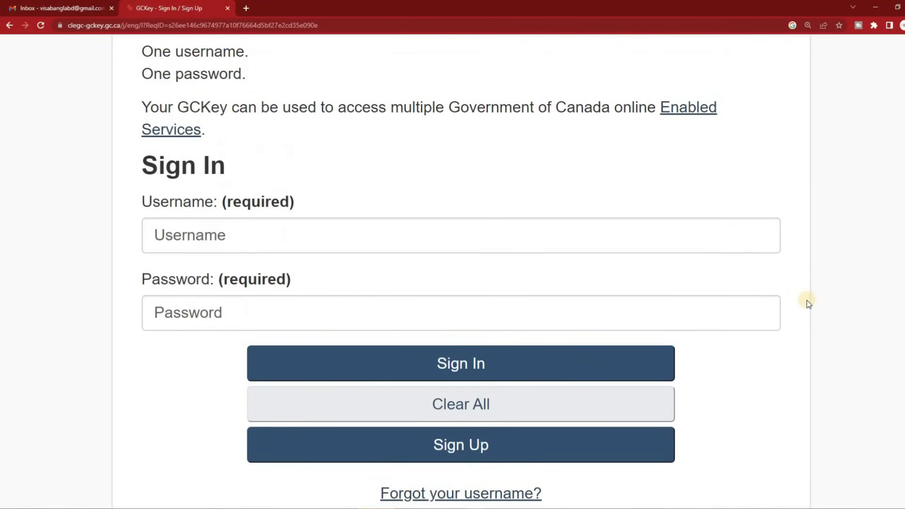
scroll(689, 296, "up", 2)
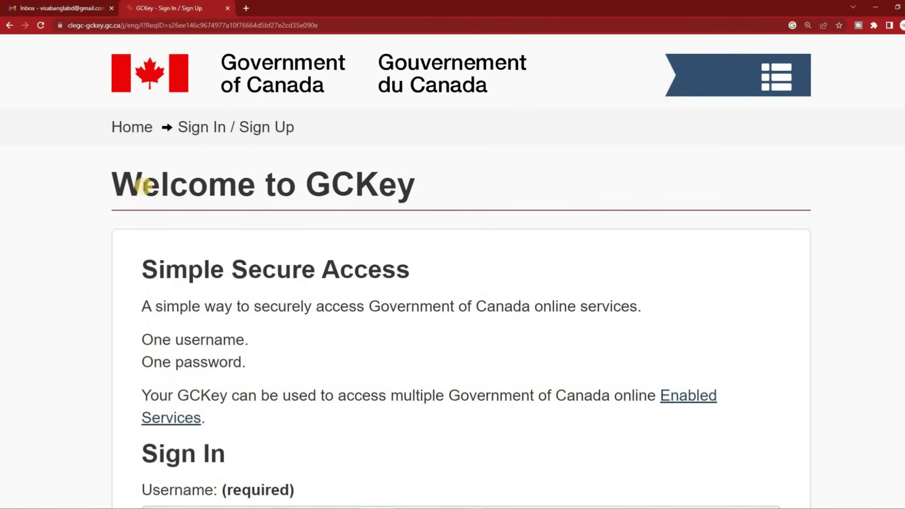
left_click_drag(116, 178, 501, 184)
scroll(497, 183, "down", 3)
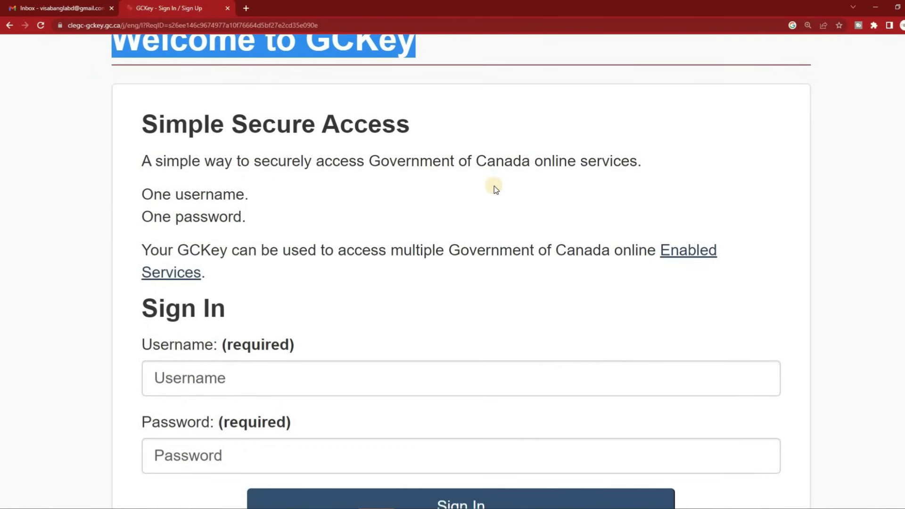
scroll(490, 192, "down", 5)
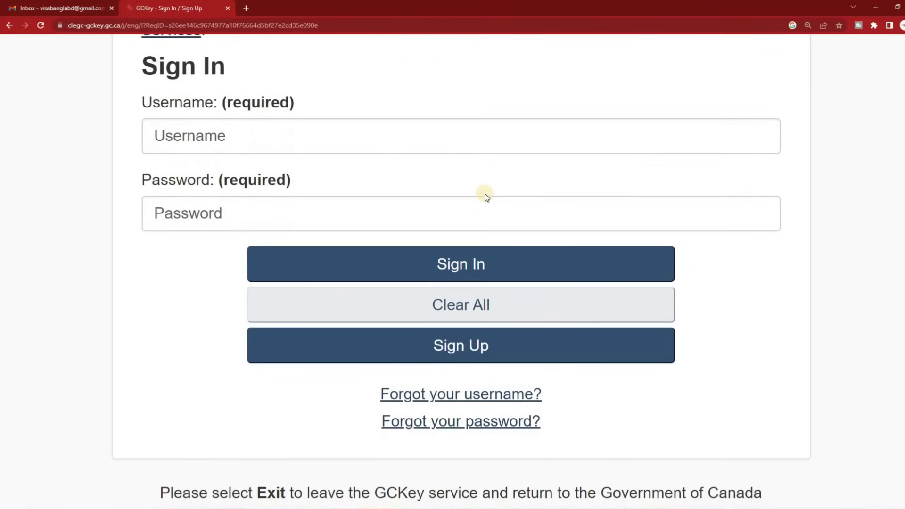
left_click(462, 348)
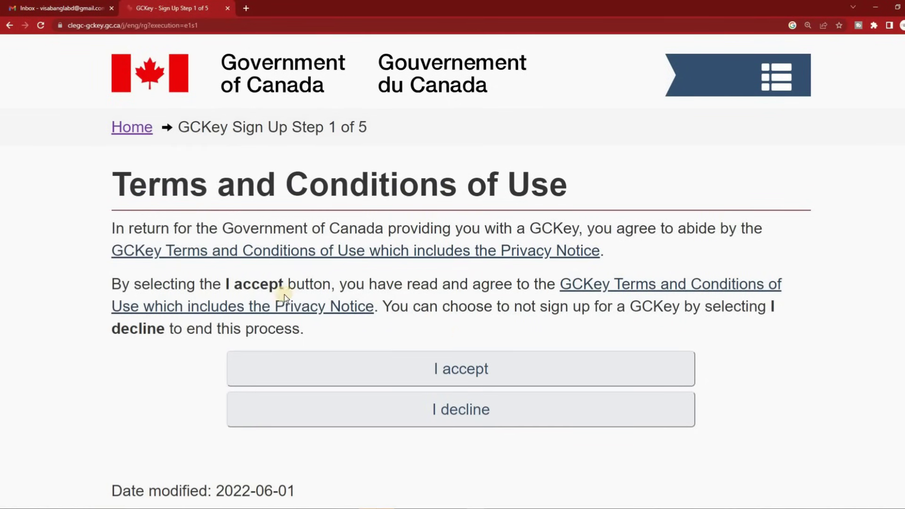
Accept the GCKey terms of use and submit a new username
left_click(477, 372)
scroll(437, 258, "down", 2)
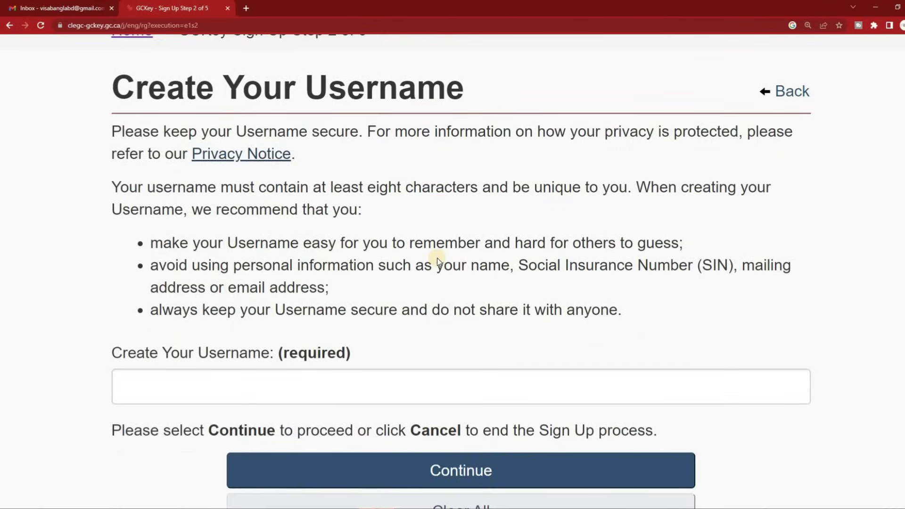
scroll(436, 259, "down", 2)
scroll(437, 258, "down", 1)
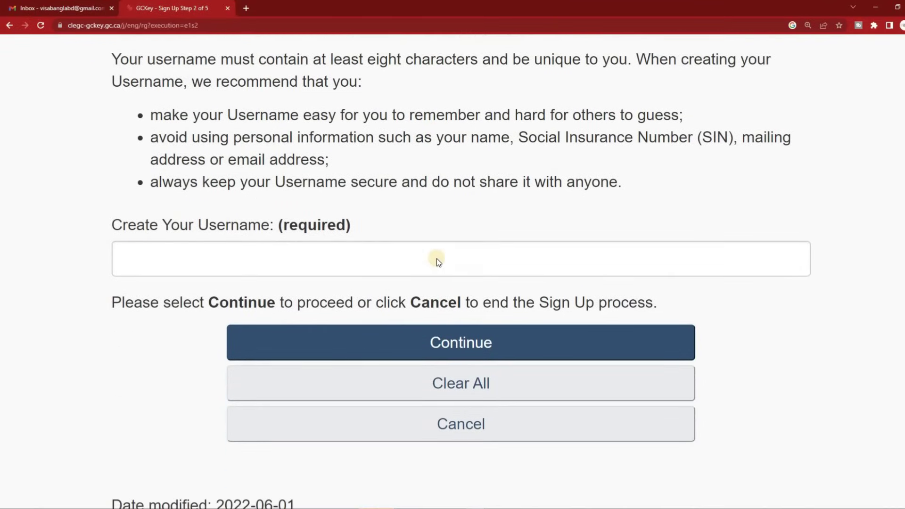
left_click(305, 249)
type("Vis")
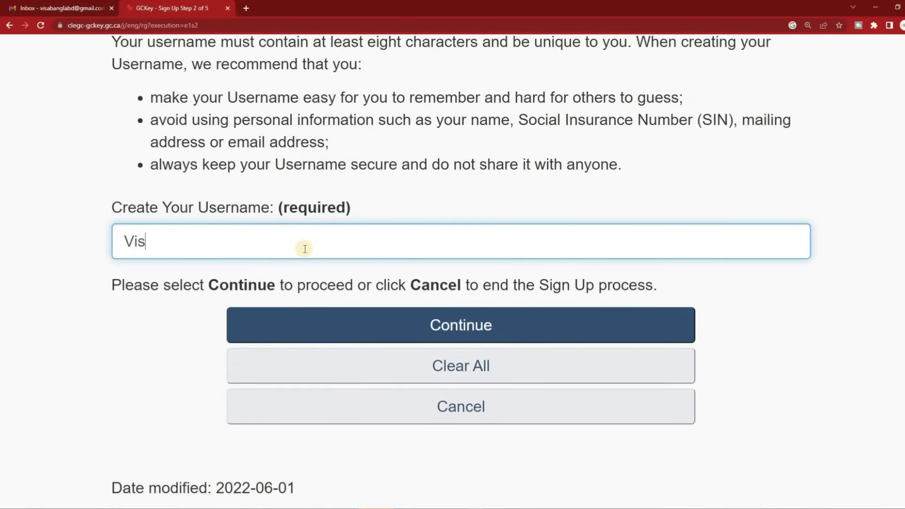
type("aBangla")
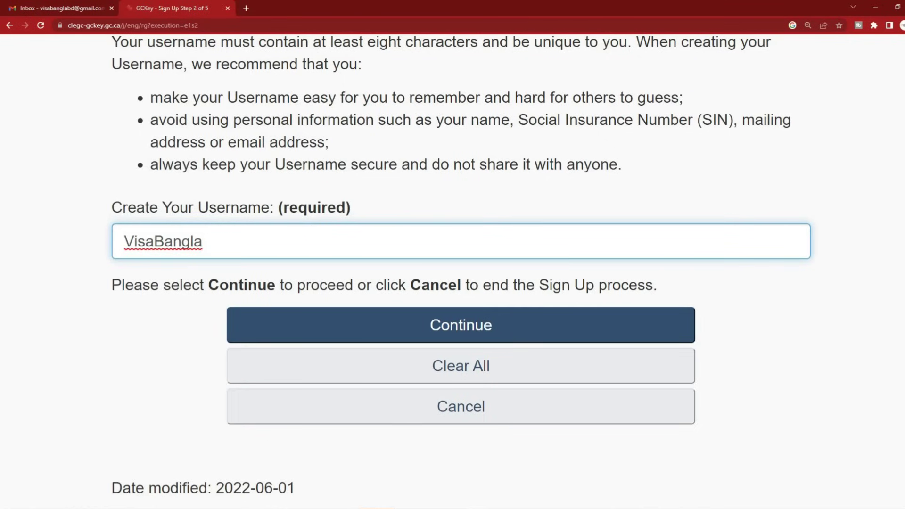
left_click(458, 329)
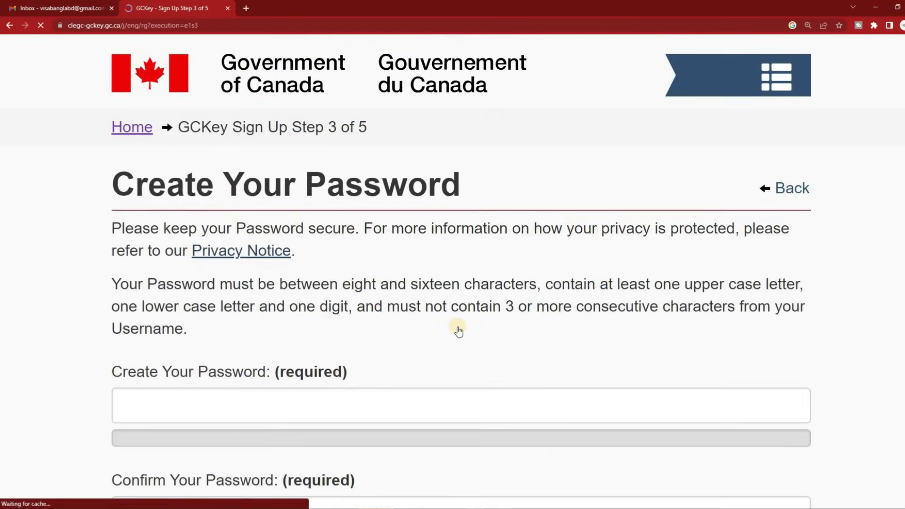
Enter a strong password, confirm it, and continue to the recovery questions
scroll(459, 330, "down", 2)
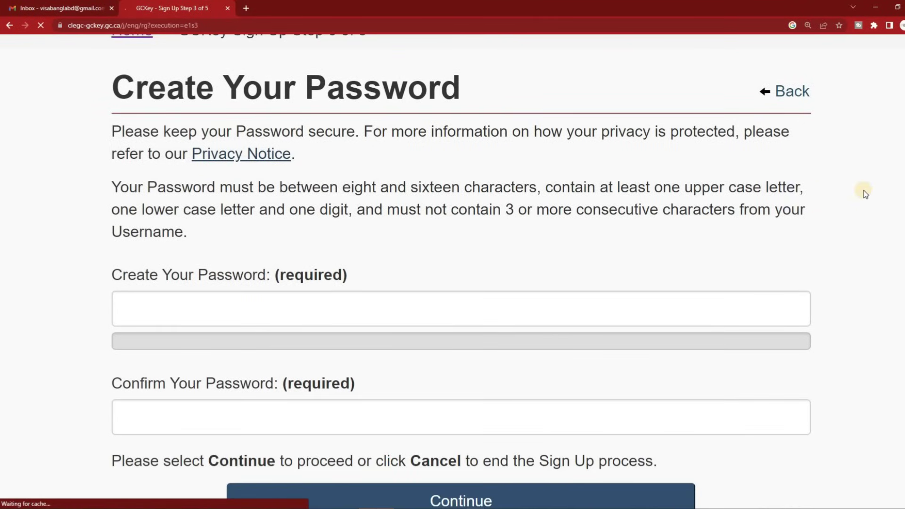
left_click(200, 293)
type("Tm")
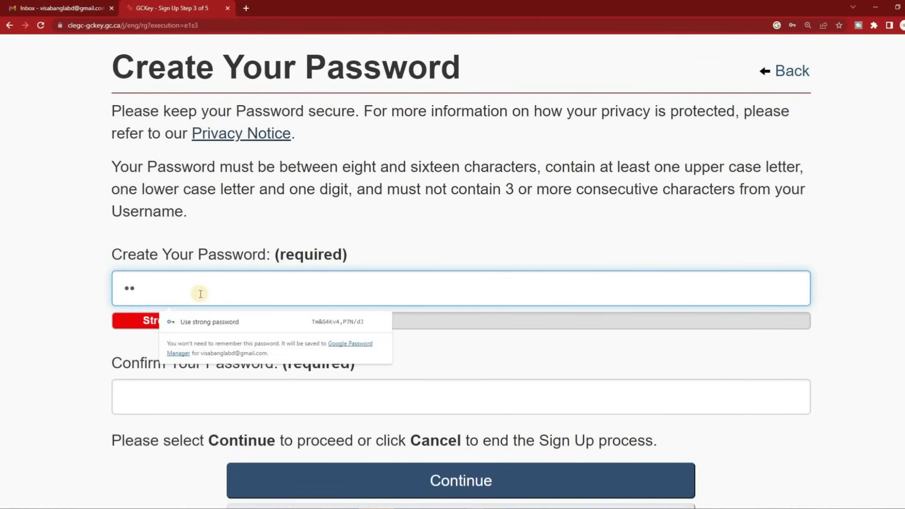
type("••••••••")
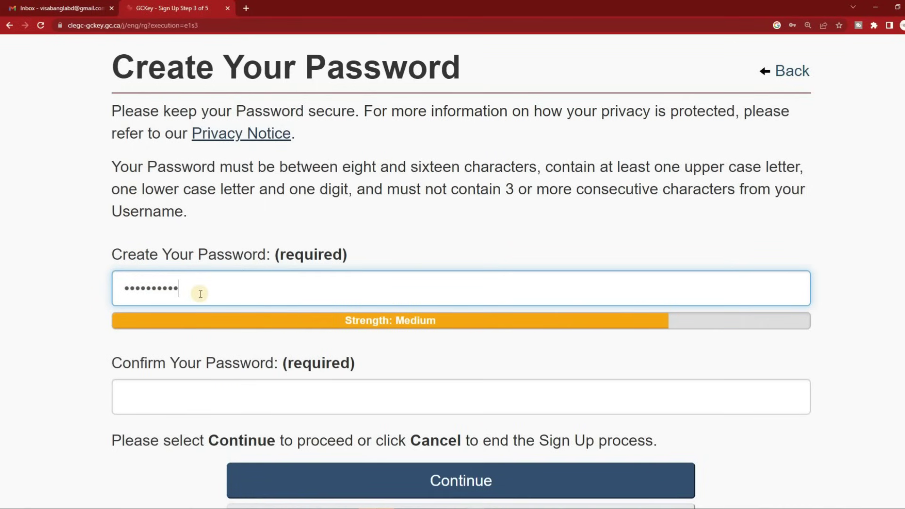
type("•••")
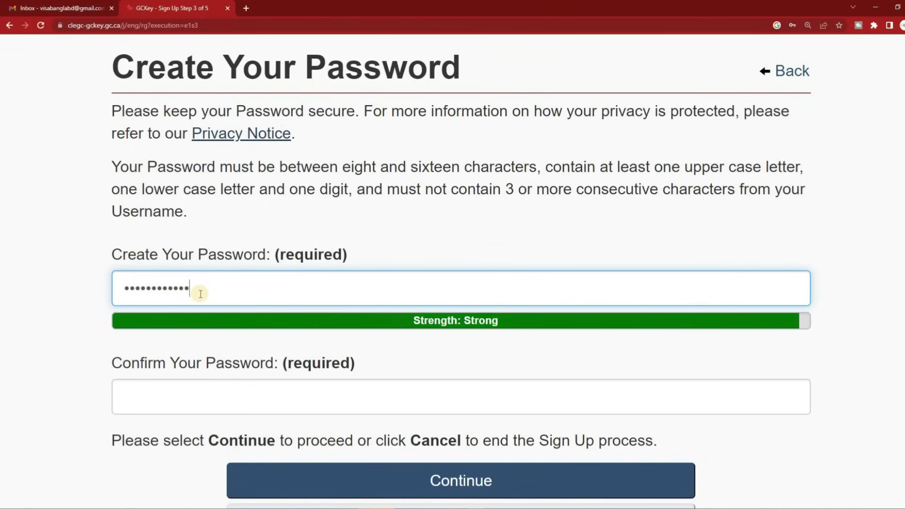
key("Tab")
key("ctrl+v")
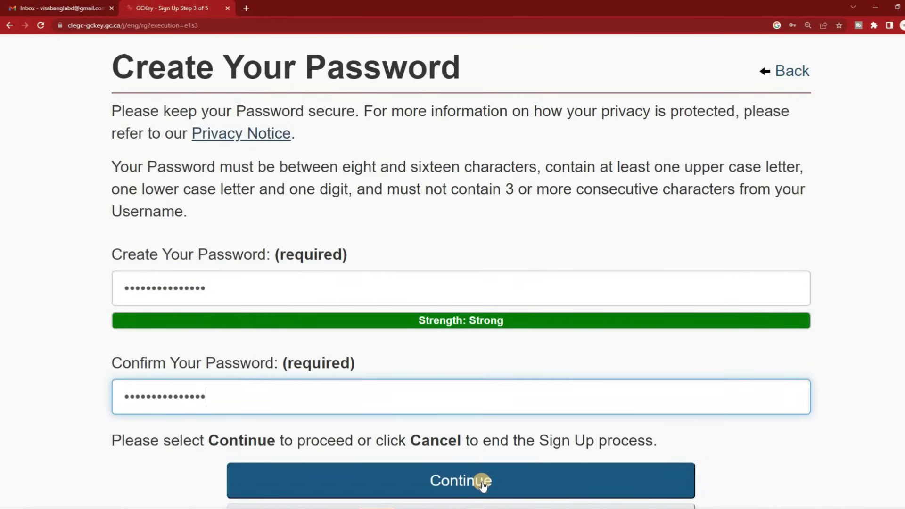
left_click(482, 483)
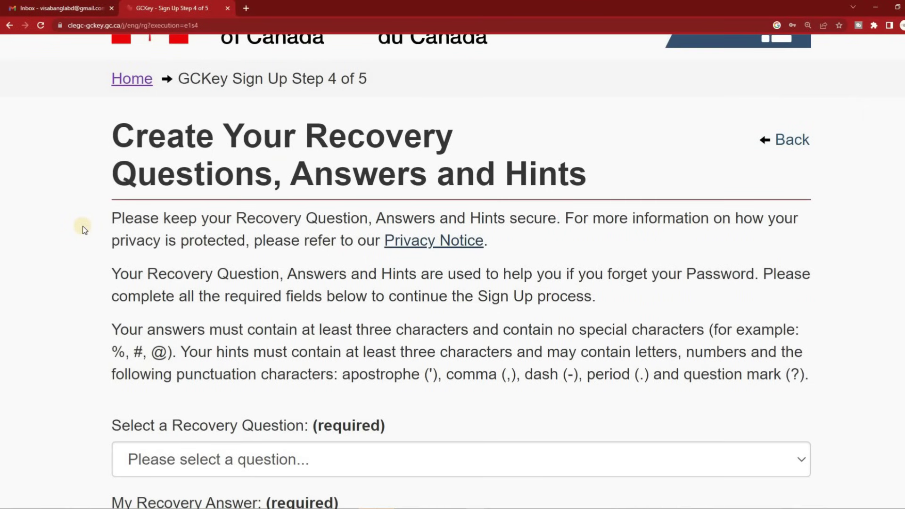
Choose the first paid job recovery question and enter its answer
scroll(83, 225, "down", 1)
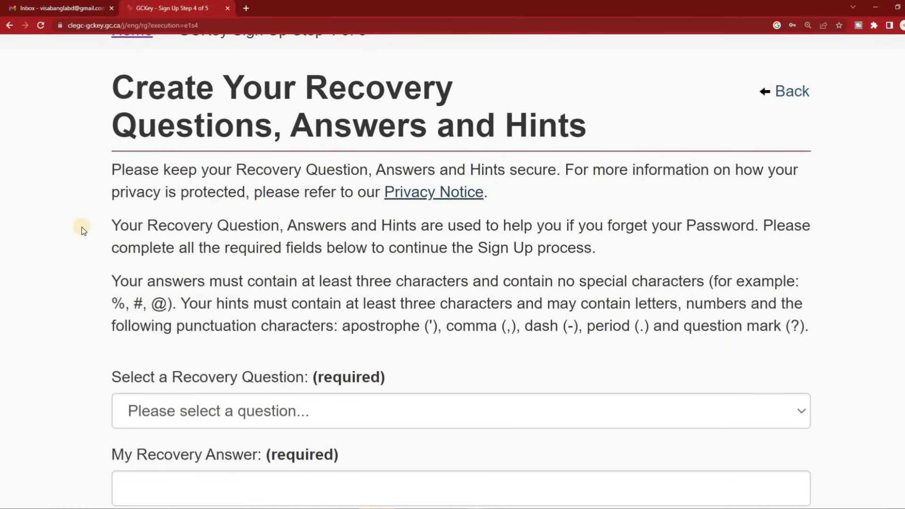
scroll(81, 228, "down", 6)
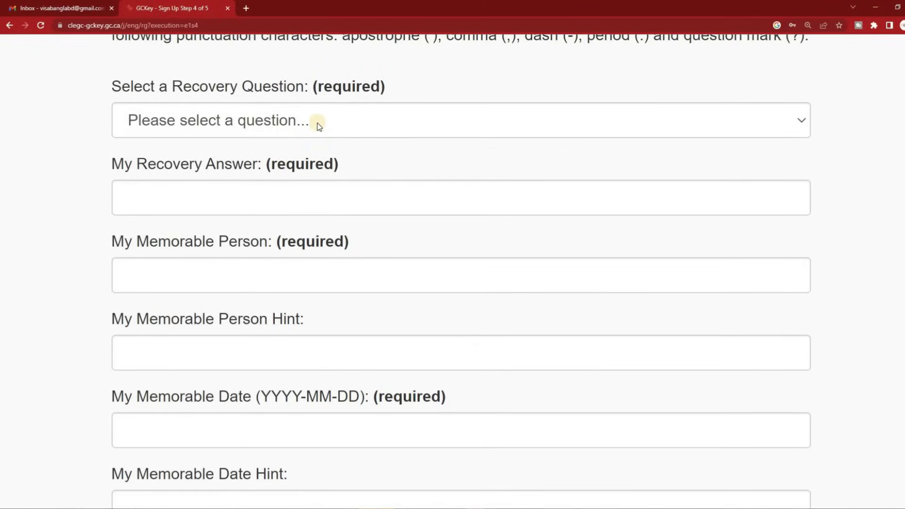
left_click(344, 123)
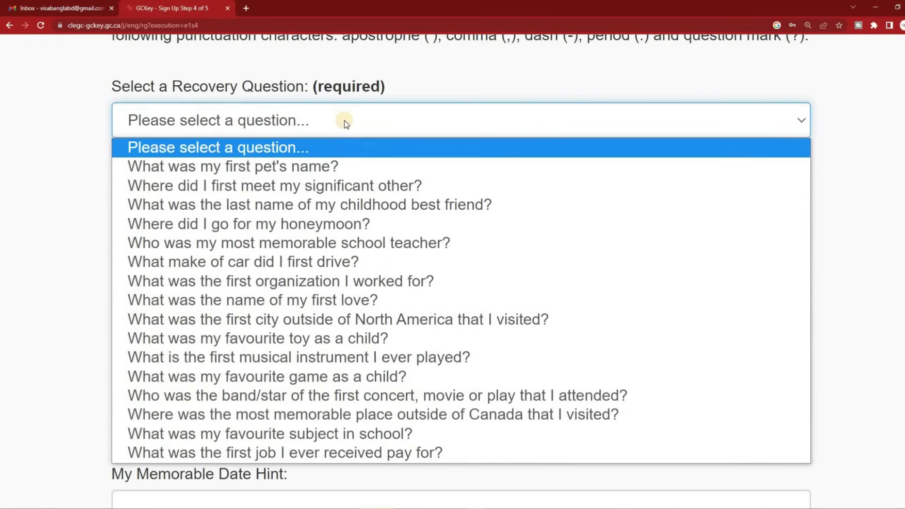
left_click(274, 452)
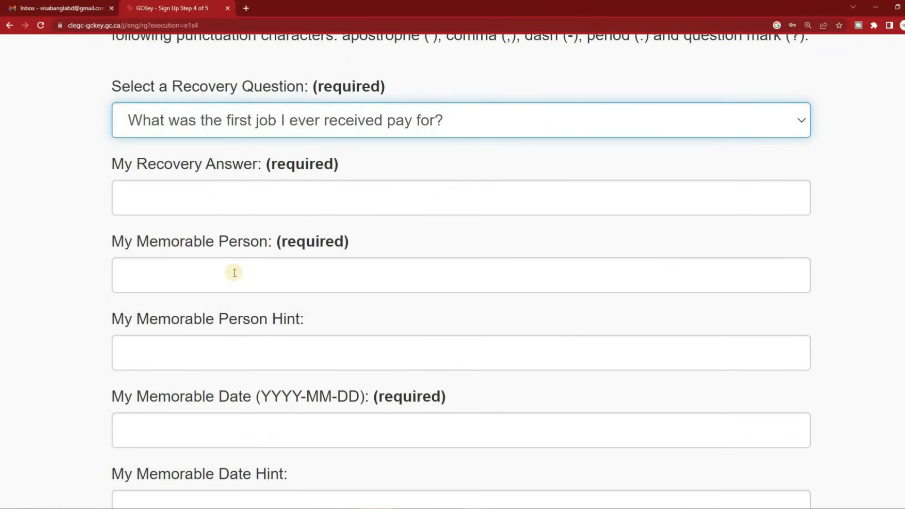
left_click(225, 199)
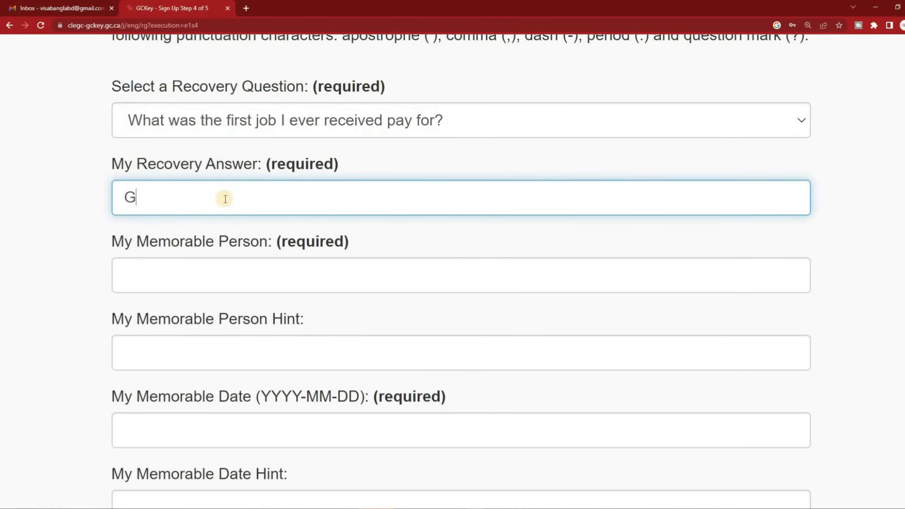
Fill in the memorable person, memorable date and their hints, then start the recovery e-mail
left_click(179, 270)
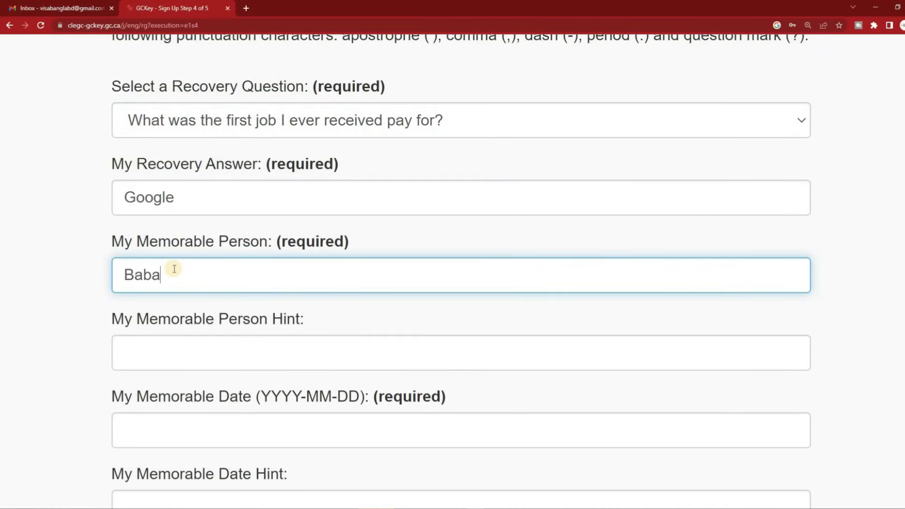
scroll(199, 223, "down", 3)
left_click(205, 208)
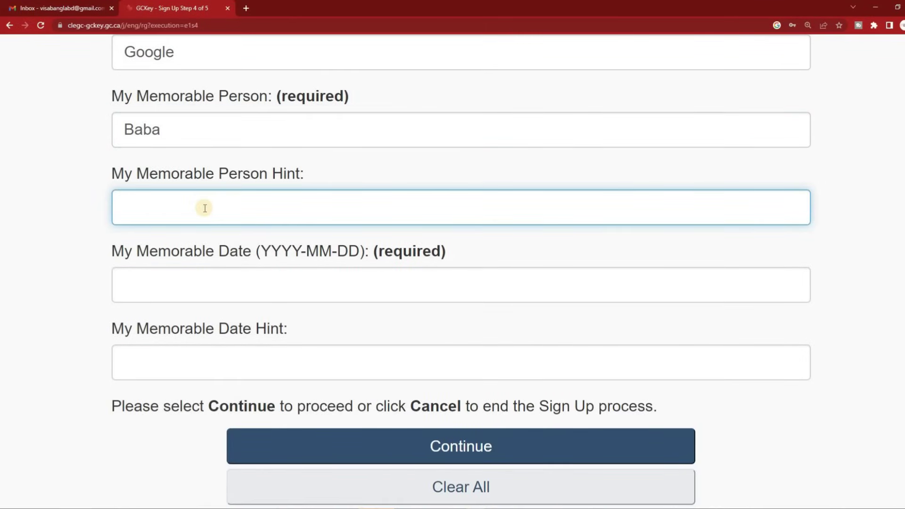
left_click(200, 288)
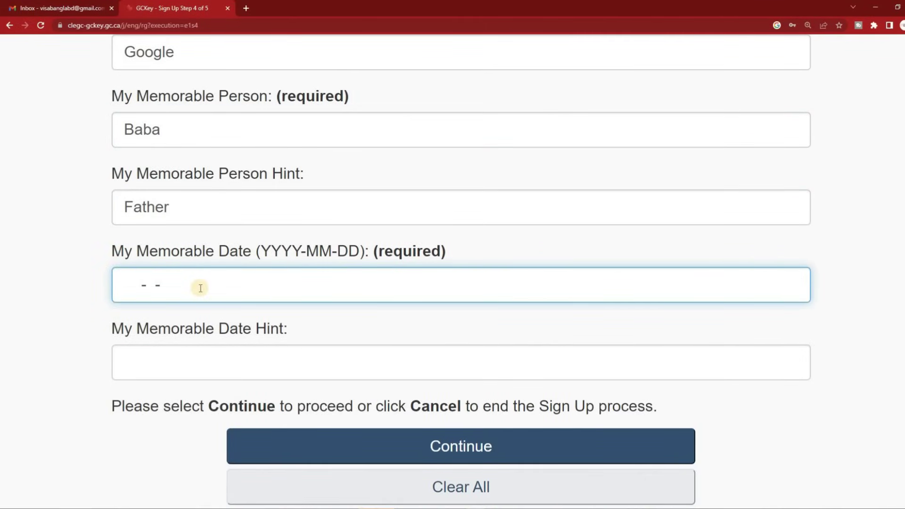
left_click(253, 365)
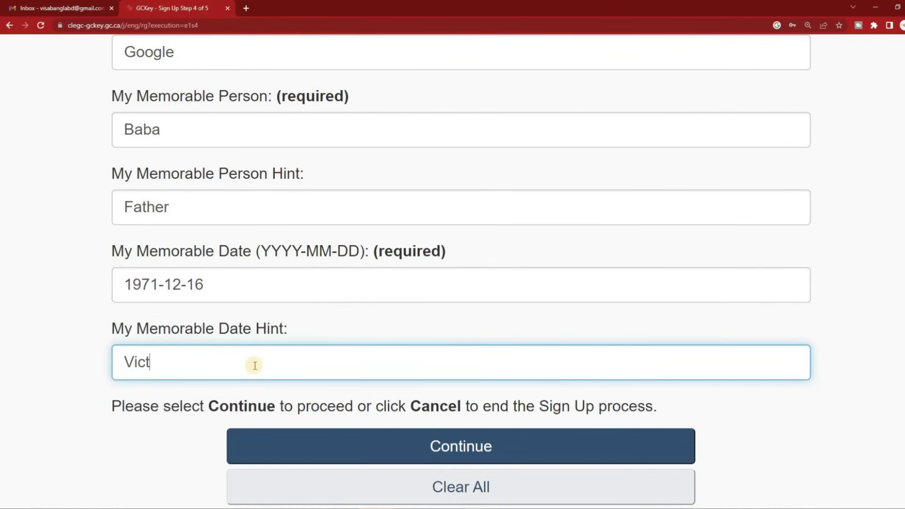
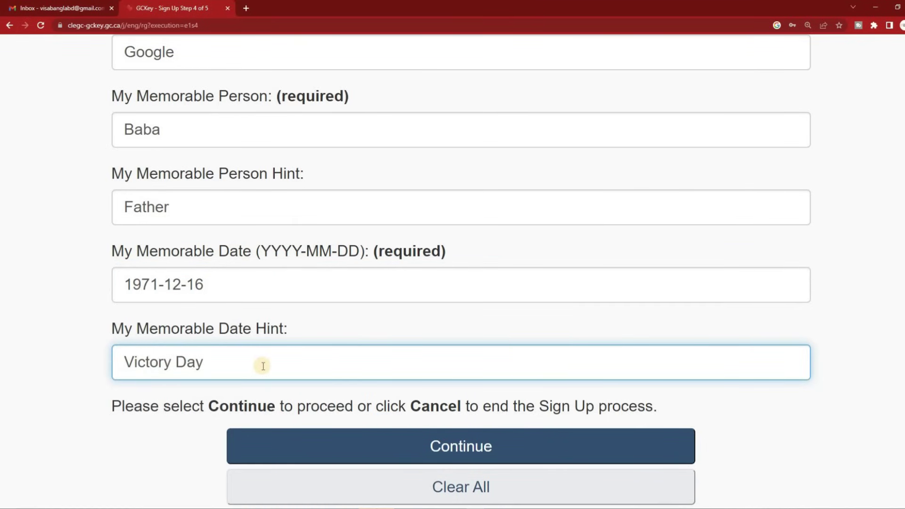
left_click(462, 444)
left_click(277, 318)
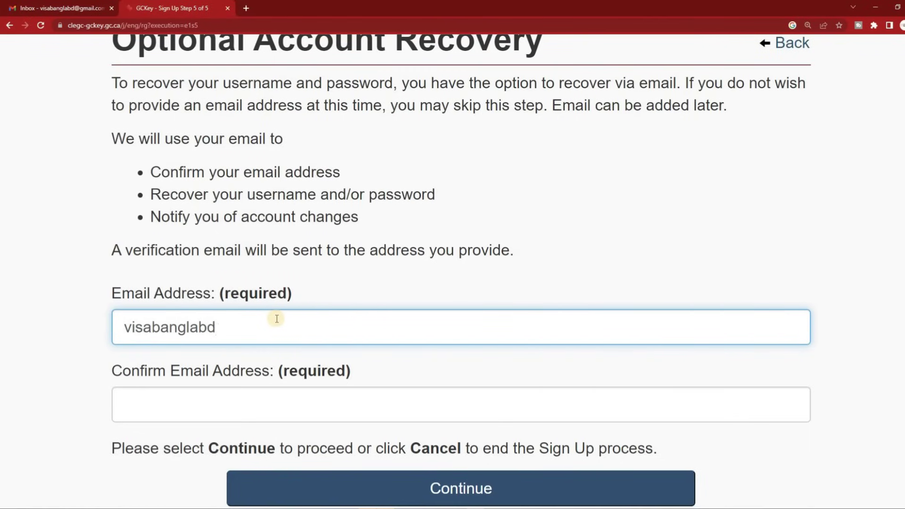
Complete the recovery e-mail and verify it with the confirmation code copied from Gmail
type("@gmail.com")
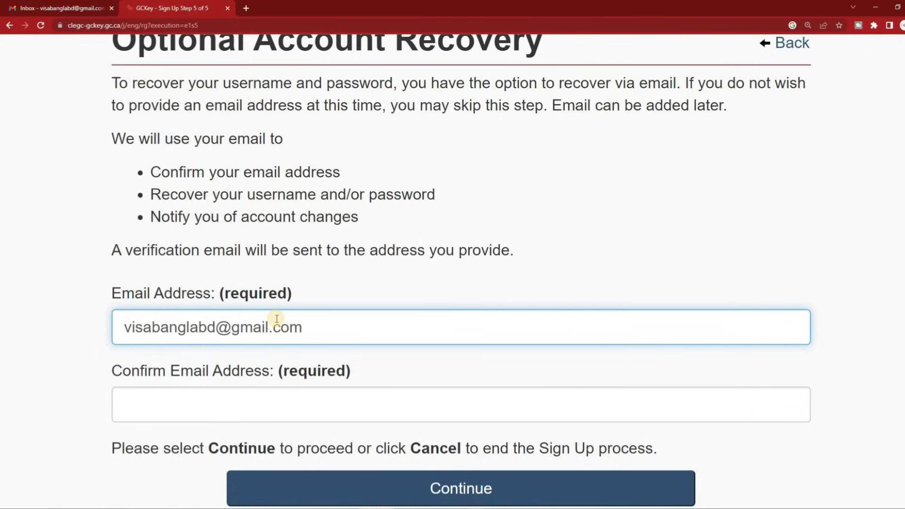
key("ctrl+a")
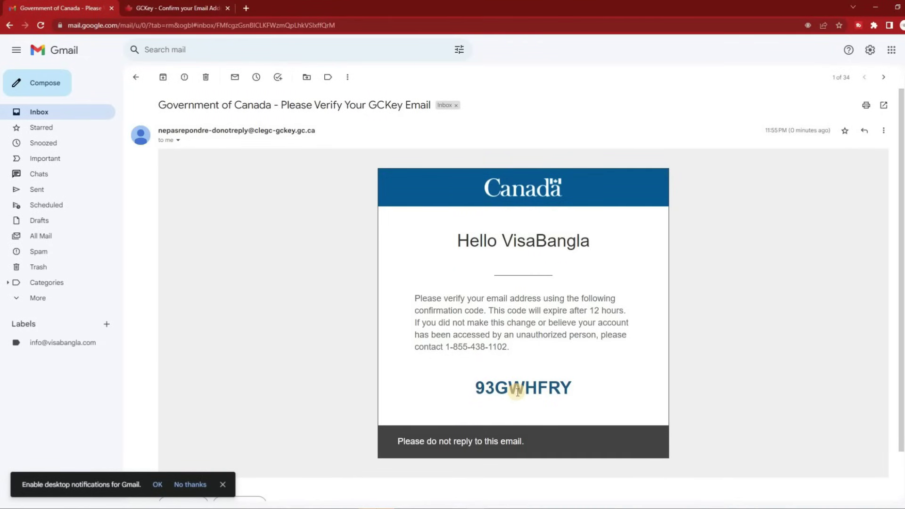
double_click(517, 392)
key("ctrl+c")
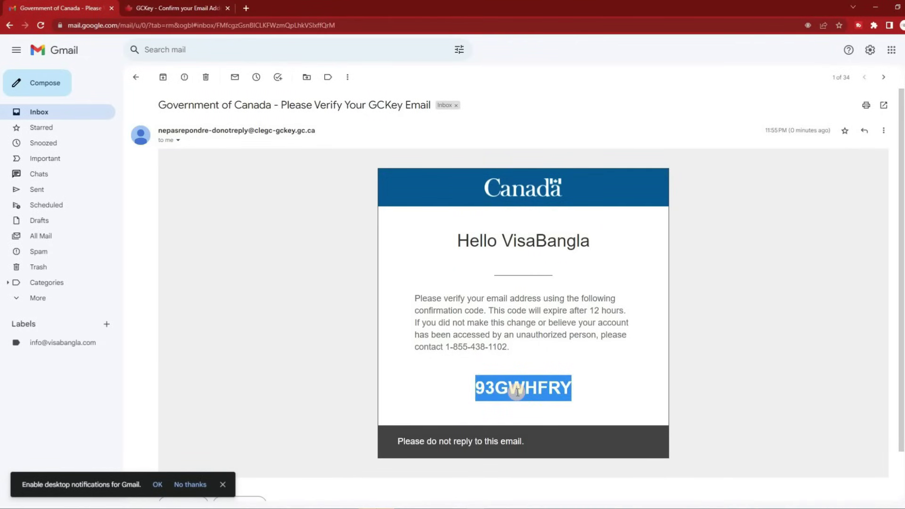
left_click(177, 8)
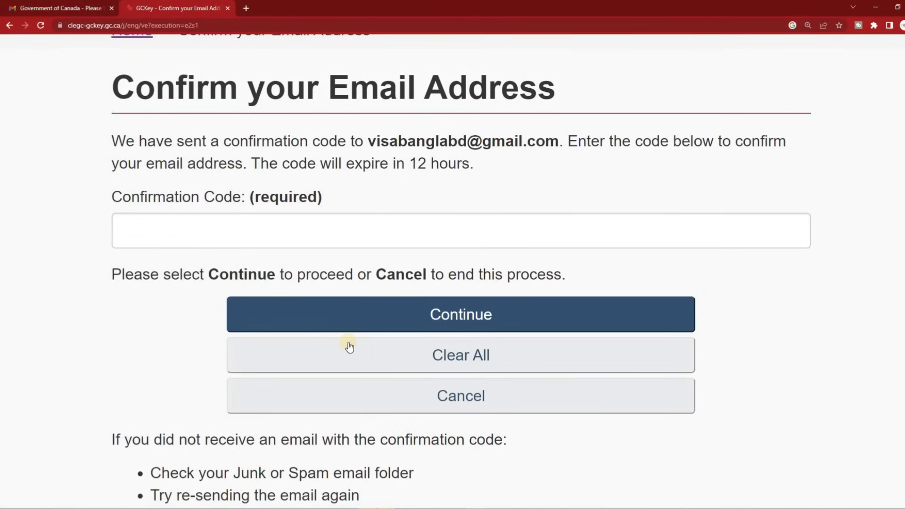
left_click(339, 232)
key("ctrl+v")
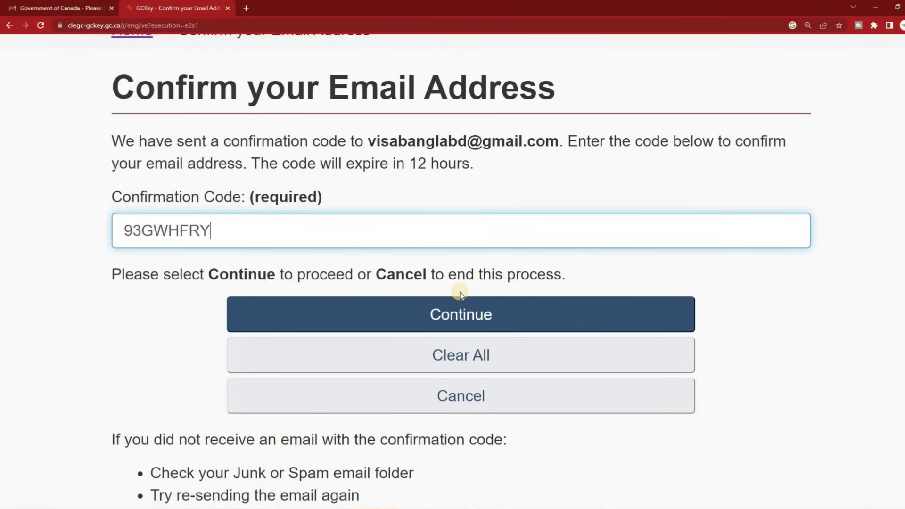
left_click(484, 323)
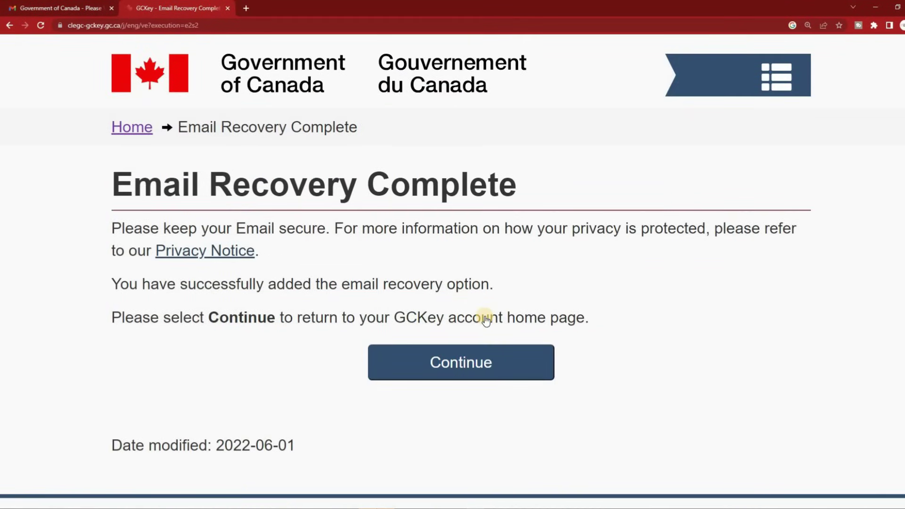
Continue past the GCKey account home and welcome pages back to the Government of Canada service
scroll(486, 319, "down", 1)
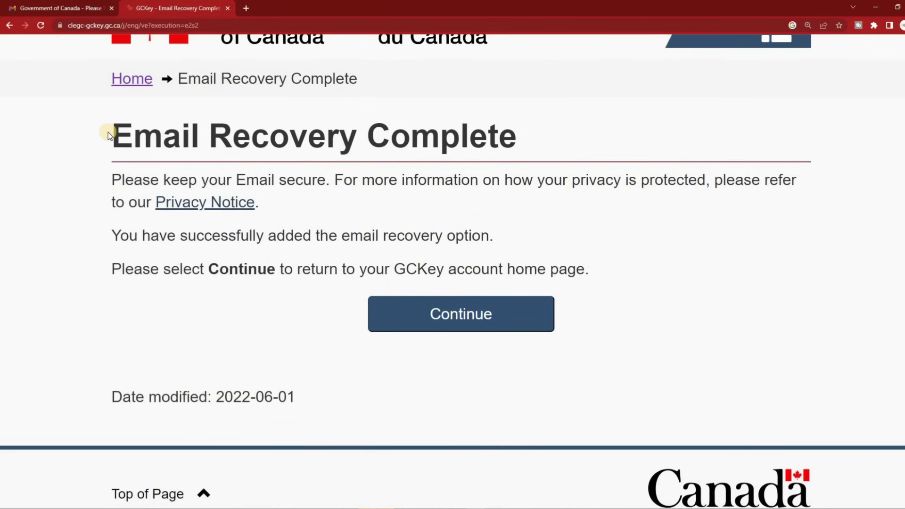
left_click(476, 317)
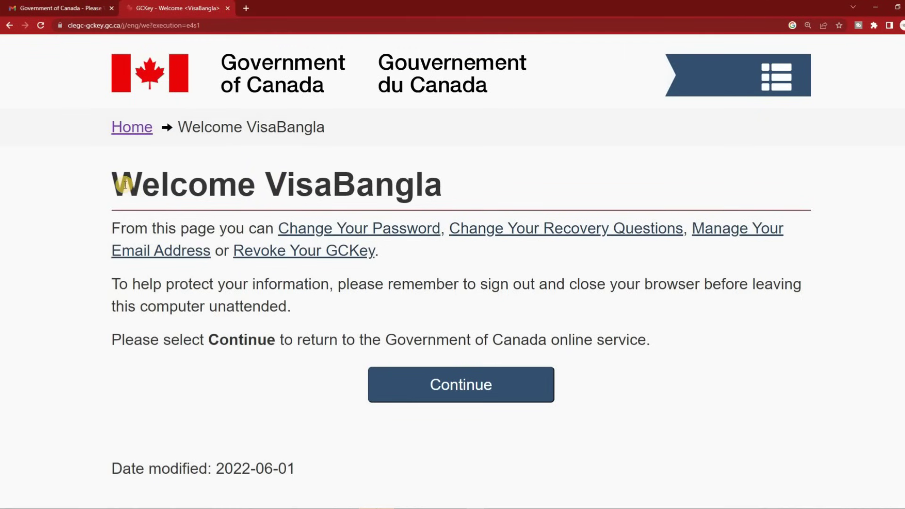
left_click_drag(115, 184, 504, 188)
scroll(504, 187, "down", 2)
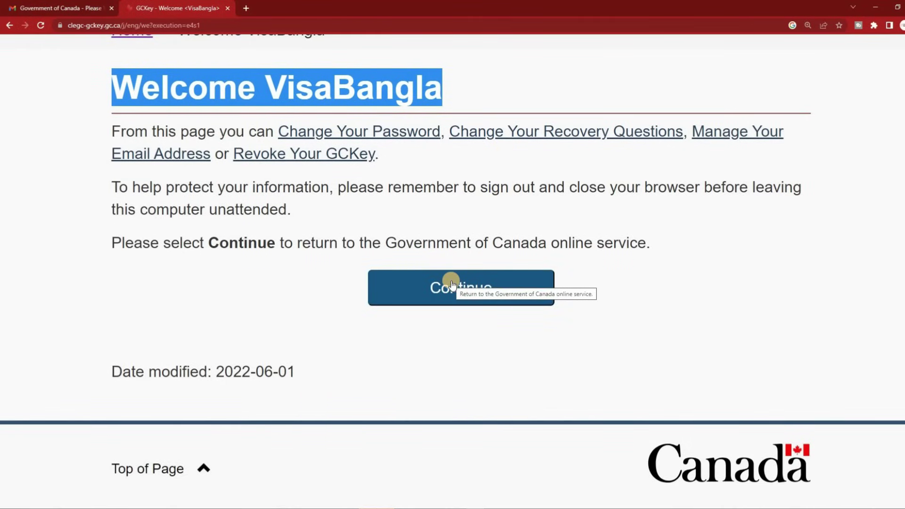
left_click(451, 284)
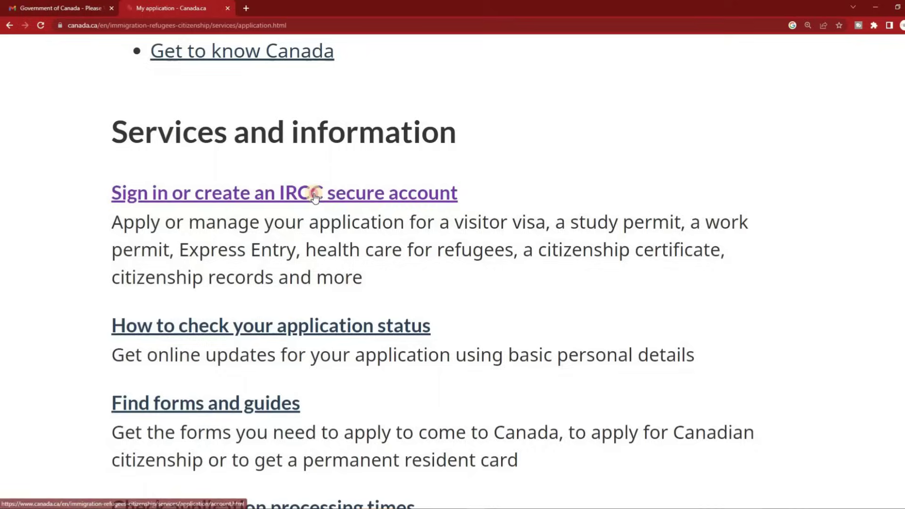
left_click(269, 191)
Sign in with GCKey under Option 1 and accept the IRCC Terms and Conditions
scroll(547, 225, "down", 6)
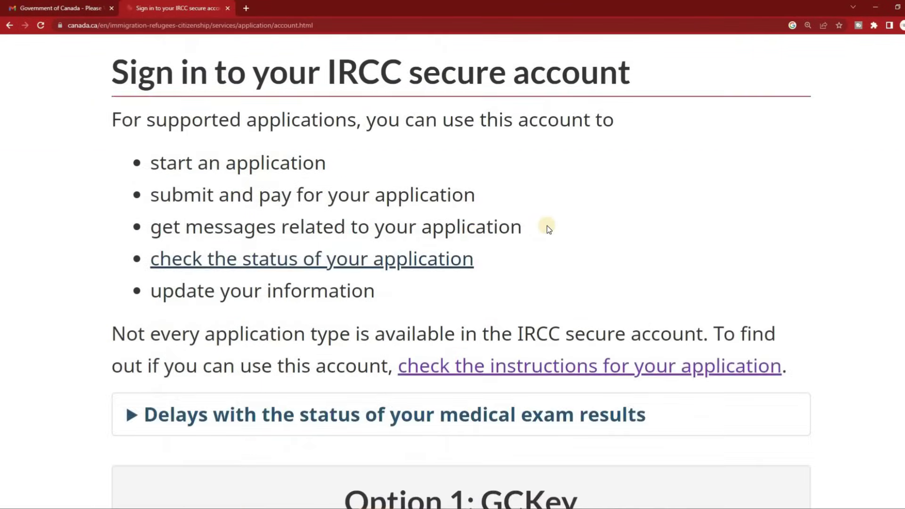
scroll(546, 230, "down", 1)
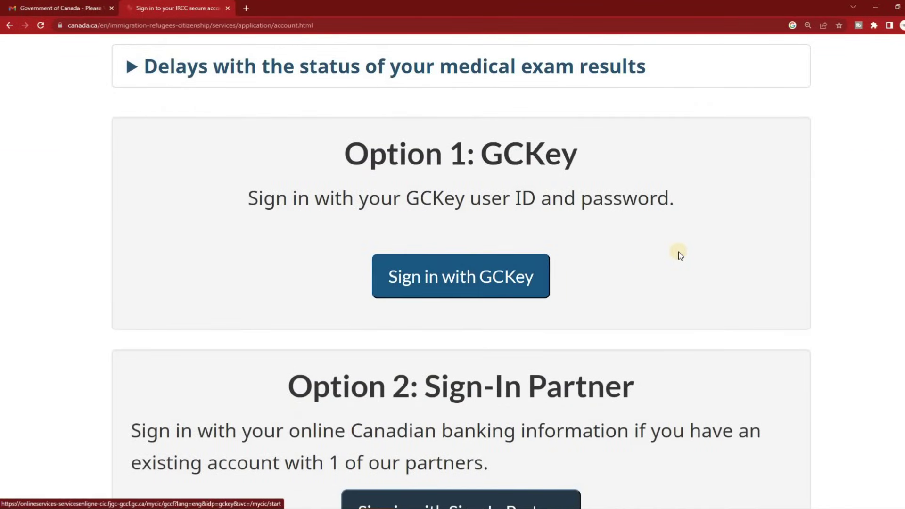
scroll(678, 252, "down", 1)
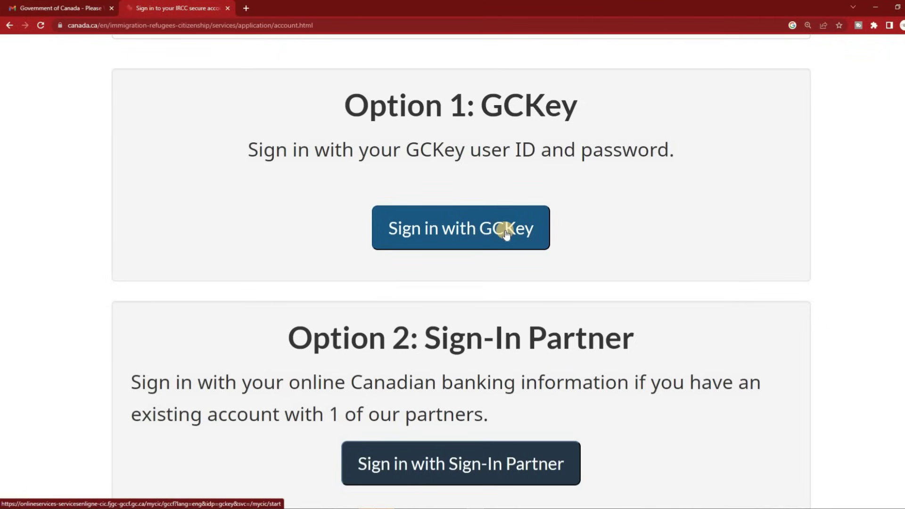
left_click(463, 230)
scroll(404, 255, "down", 5)
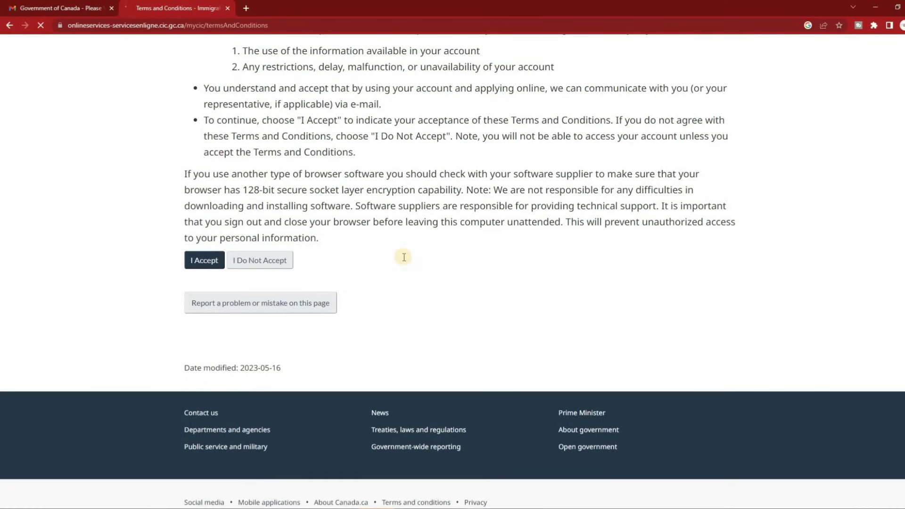
scroll(188, 227, "up", 6)
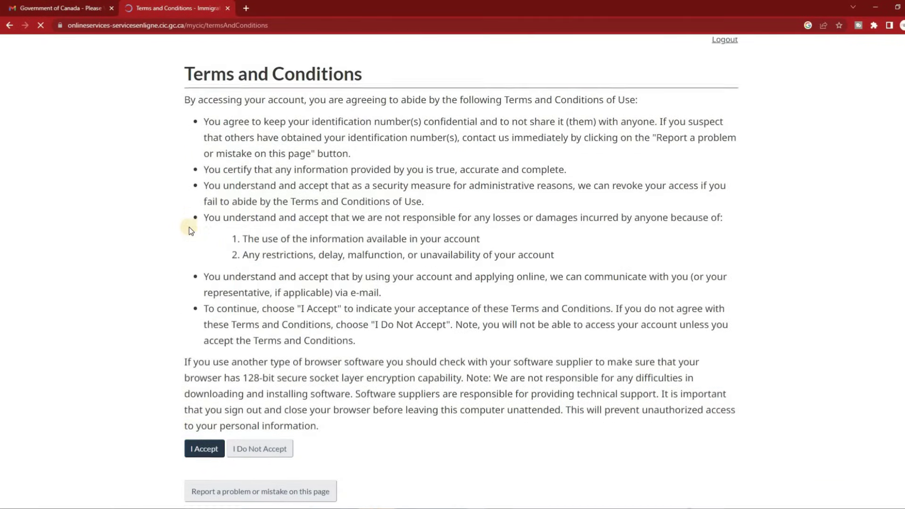
scroll(191, 231, "down", 5)
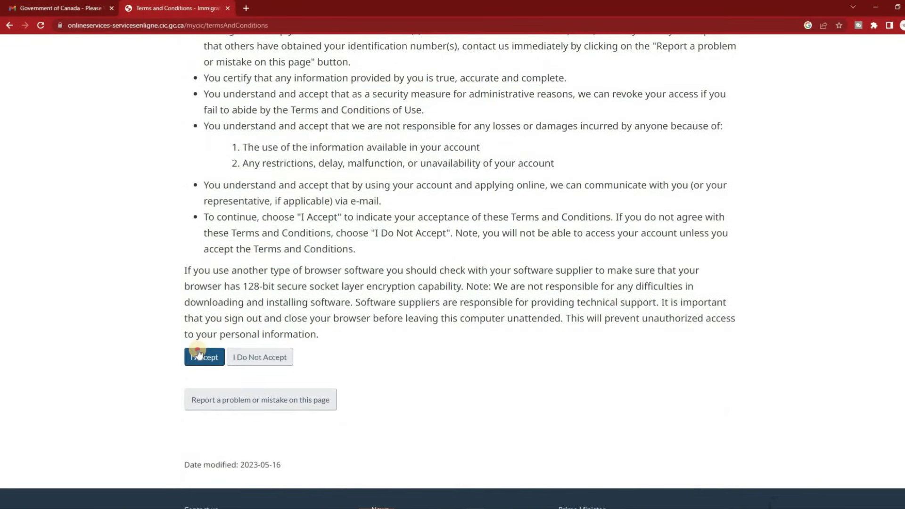
left_click(200, 357)
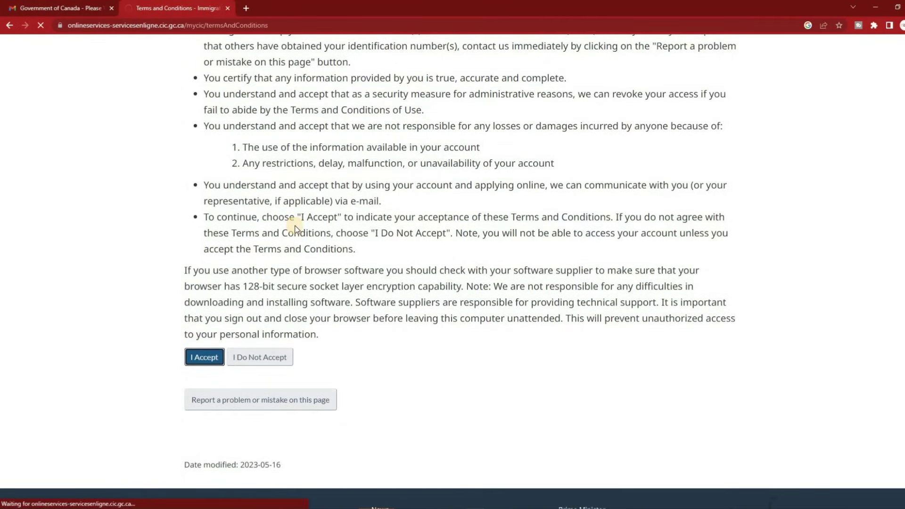
scroll(292, 228, "down", 2)
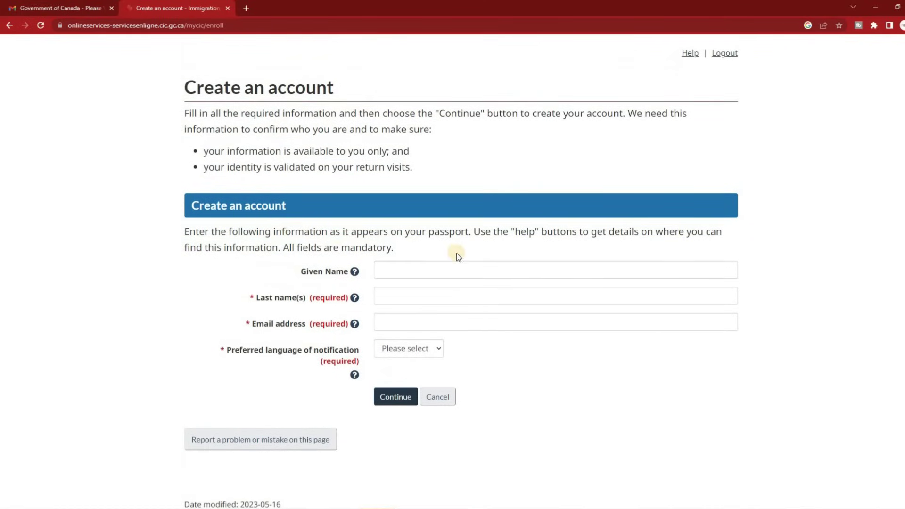
Enter the applicant's given name, last name and e-mail, choose English notifications, and continue
left_click(441, 266)
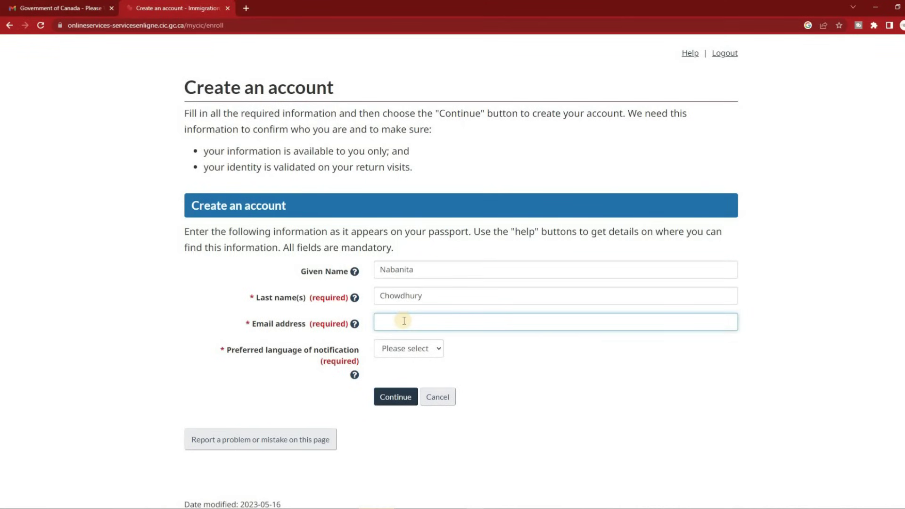
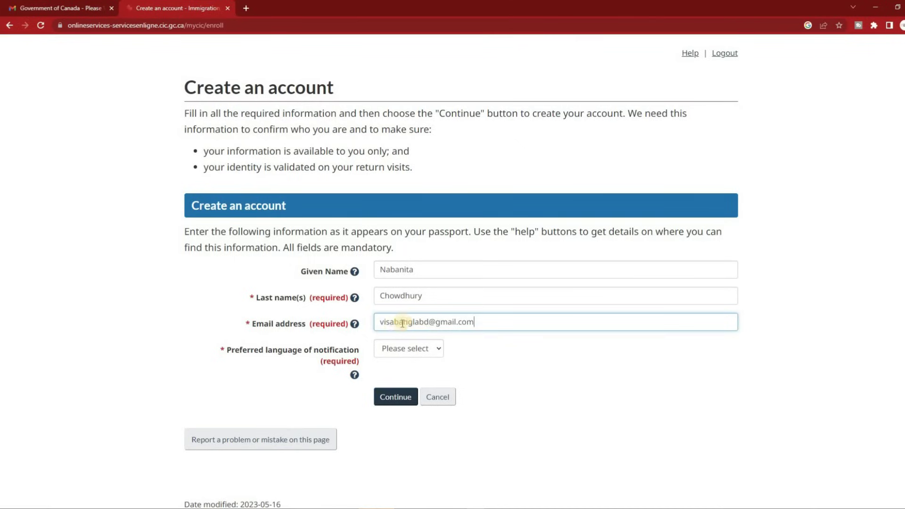
left_click(409, 348)
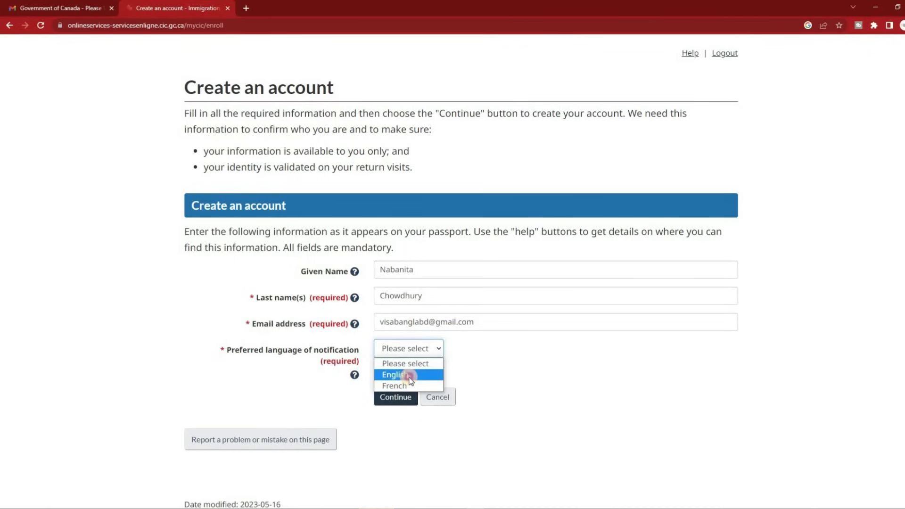
left_click(406, 375)
left_click(385, 401)
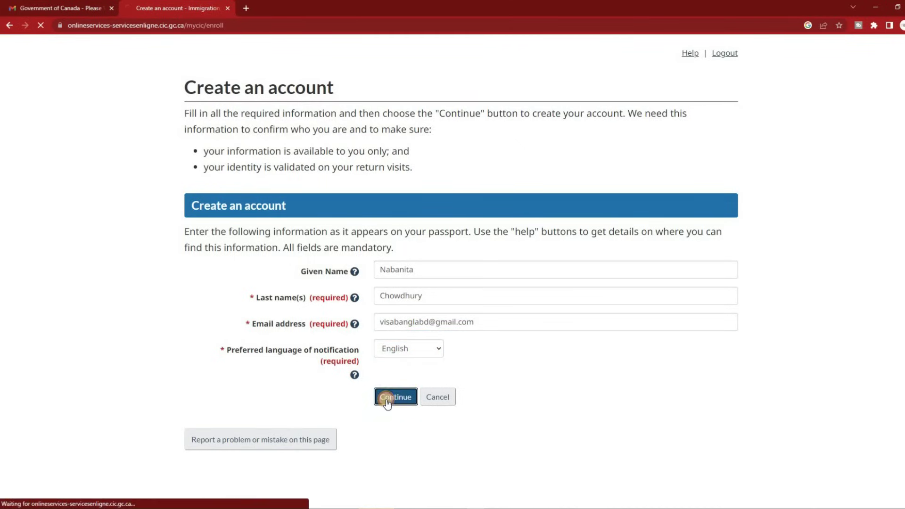
Zoom in, enter the third security answer and fourth security question, then submit all four
key("ctrl+plus")
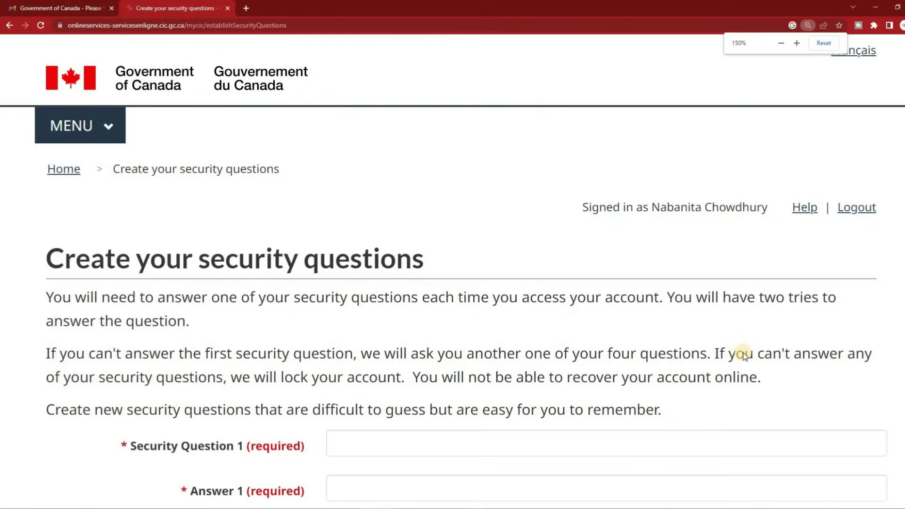
scroll(744, 353, "down", 3)
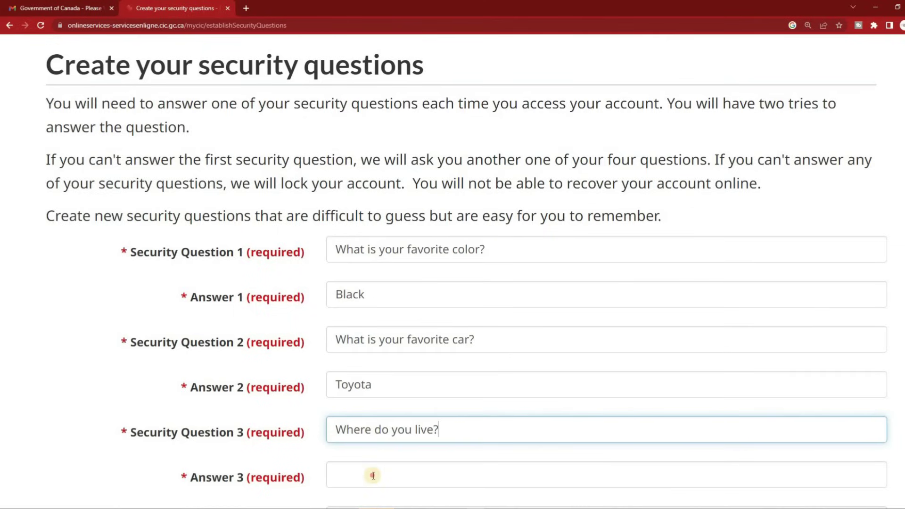
left_click(372, 476)
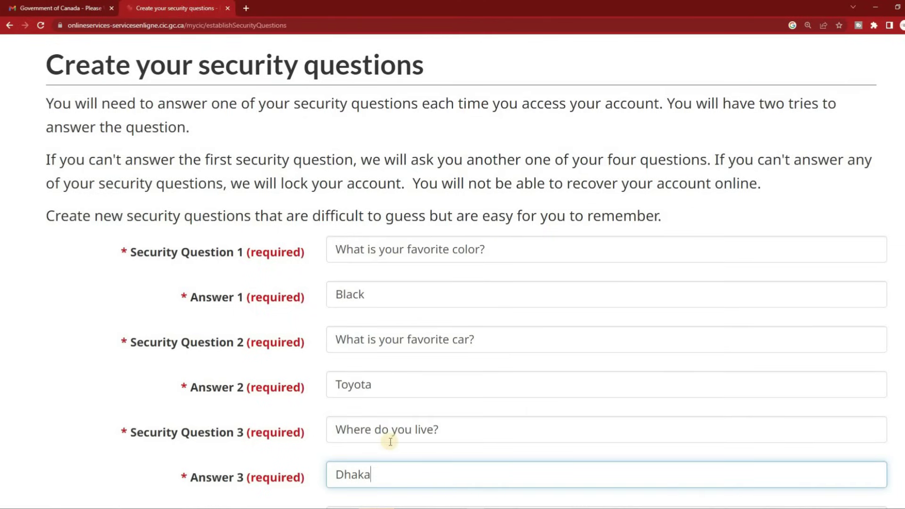
scroll(403, 406, "down", 1)
scroll(383, 324, "down", 5)
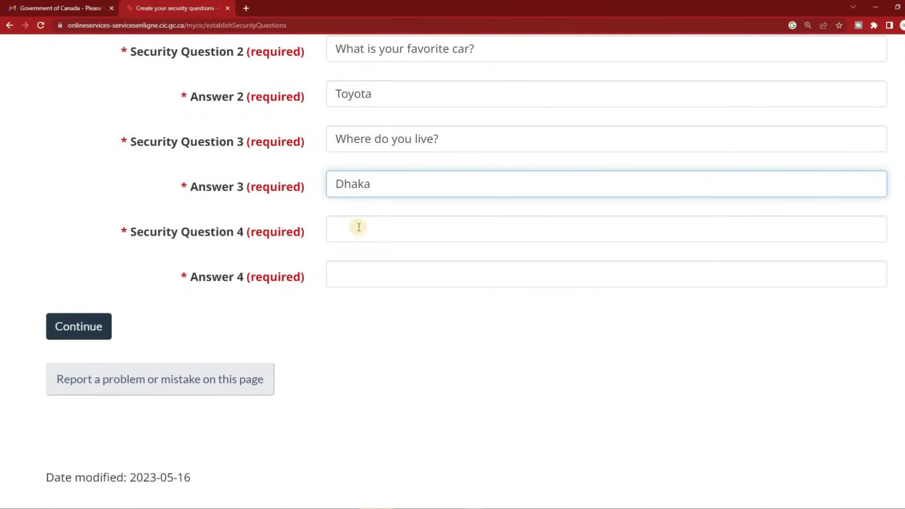
left_click(358, 227)
type("What is")
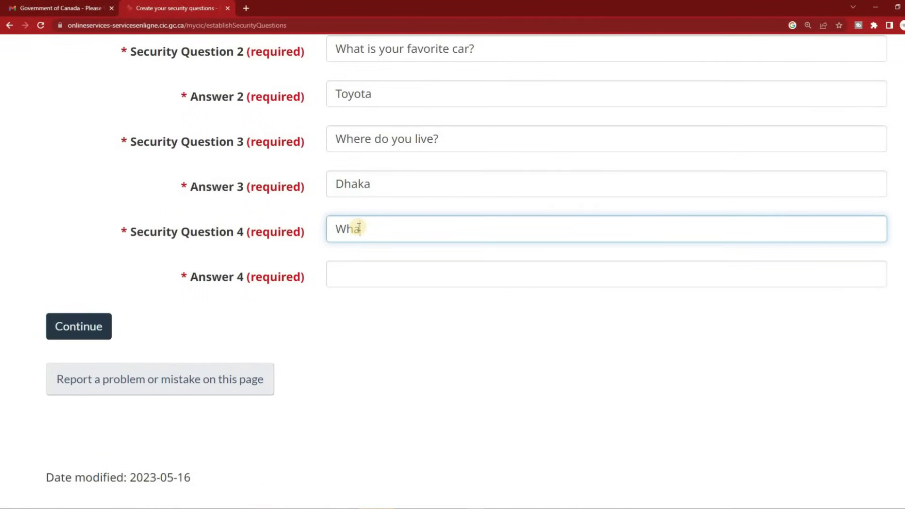
type(" yo")
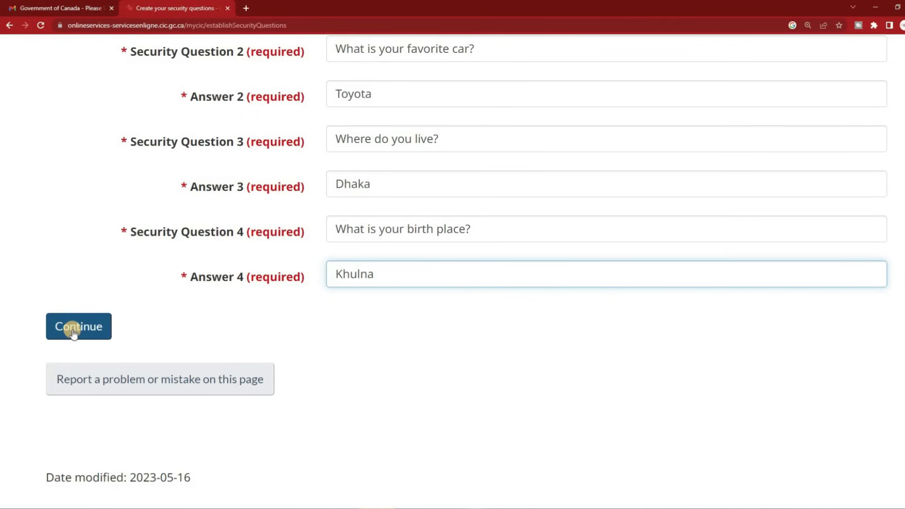
left_click(76, 330)
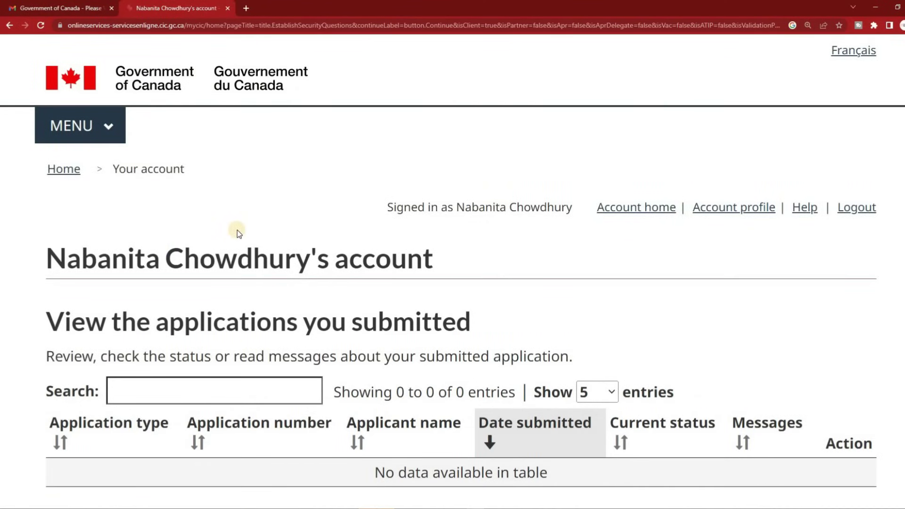
Under 'Start an application', choose the 'Apply to come to Canada' link
scroll(237, 230, "down", 5)
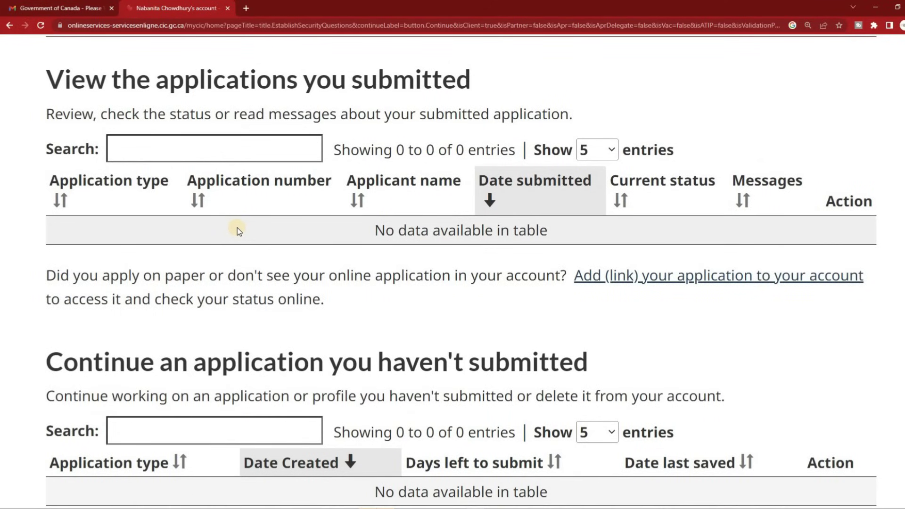
scroll(237, 230, "down", 7)
scroll(237, 230, "up", 6)
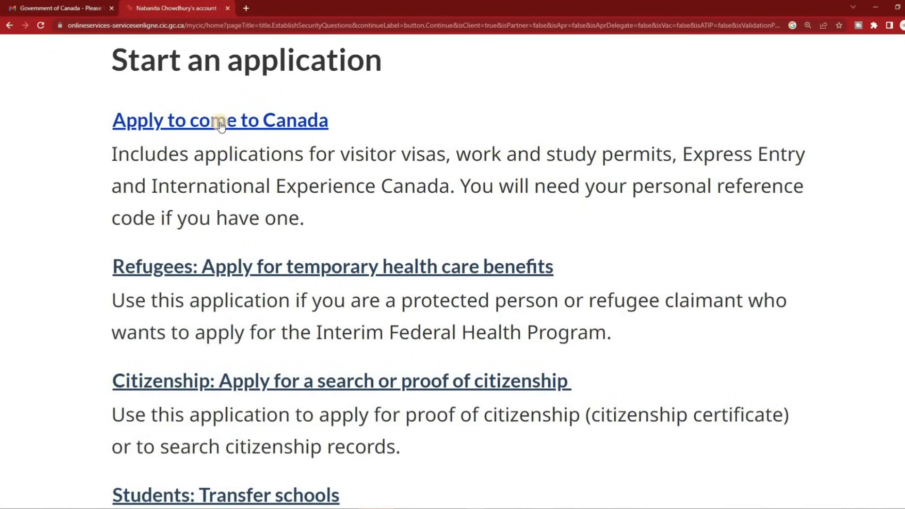
left_click(221, 123)
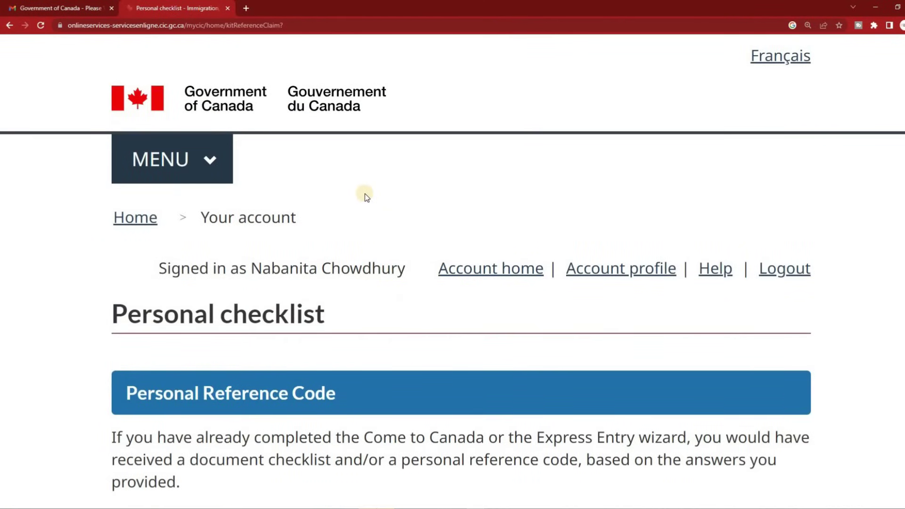
Skip the reference code box and pick 'Visitor visa, study and/or work permit' eligibility
scroll(365, 194, "down", 2)
scroll(365, 194, "down", 3)
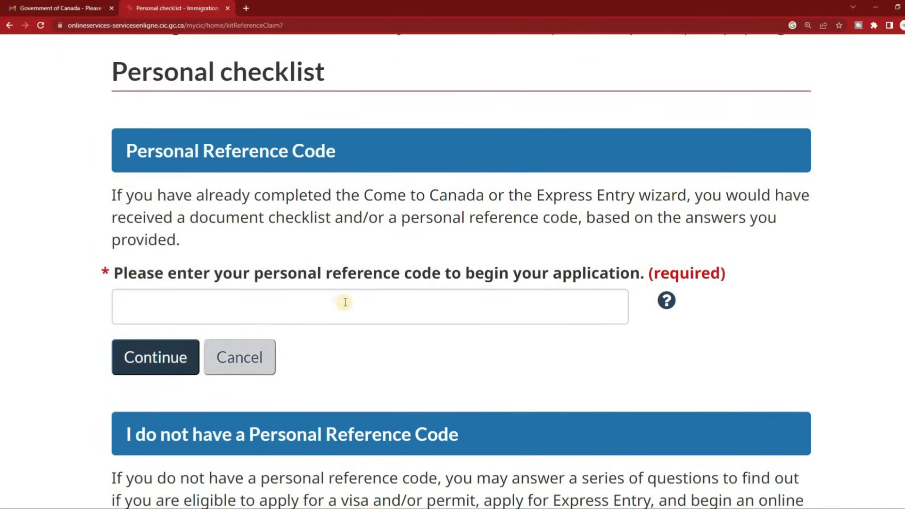
scroll(343, 299, "down", 6)
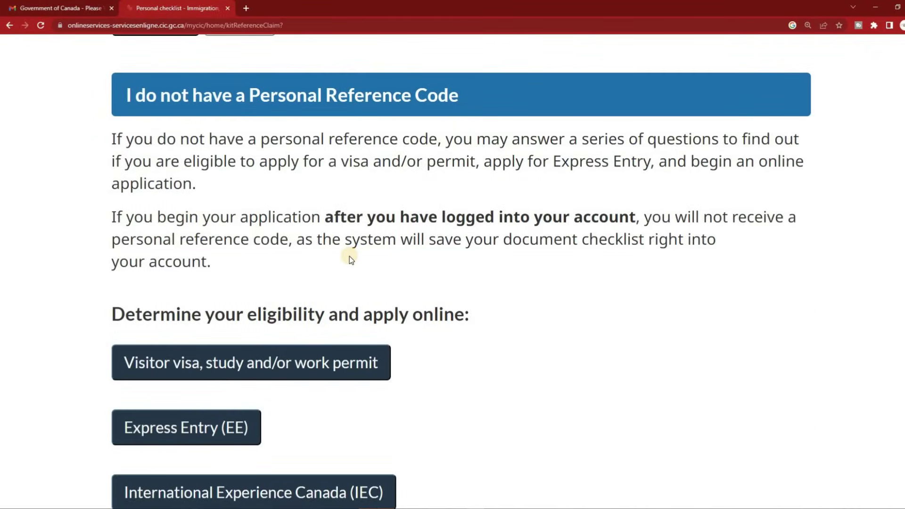
scroll(347, 257, "down", 3)
scroll(313, 193, "up", 3)
left_click(224, 357)
Answer Visit as the purpose and 'Temporarily - less than 6 months' as the stay length
scroll(519, 189, "down", 3)
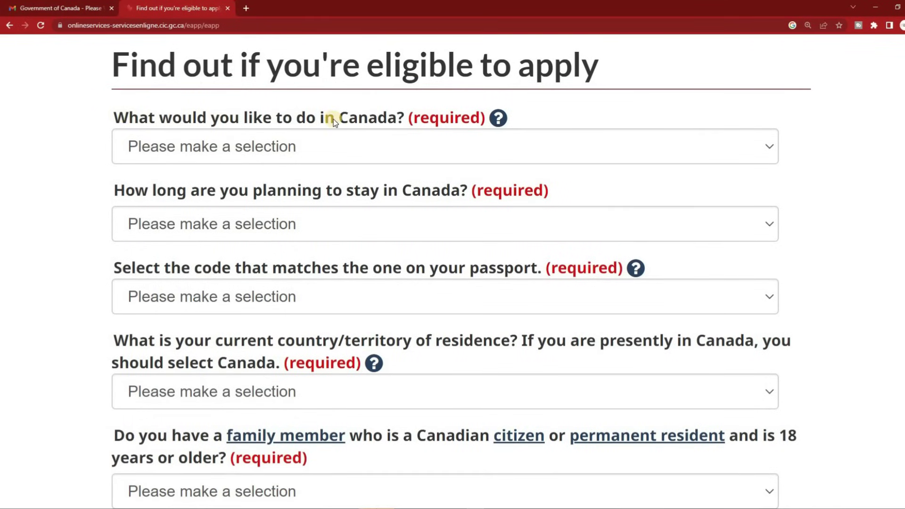
left_click(493, 142)
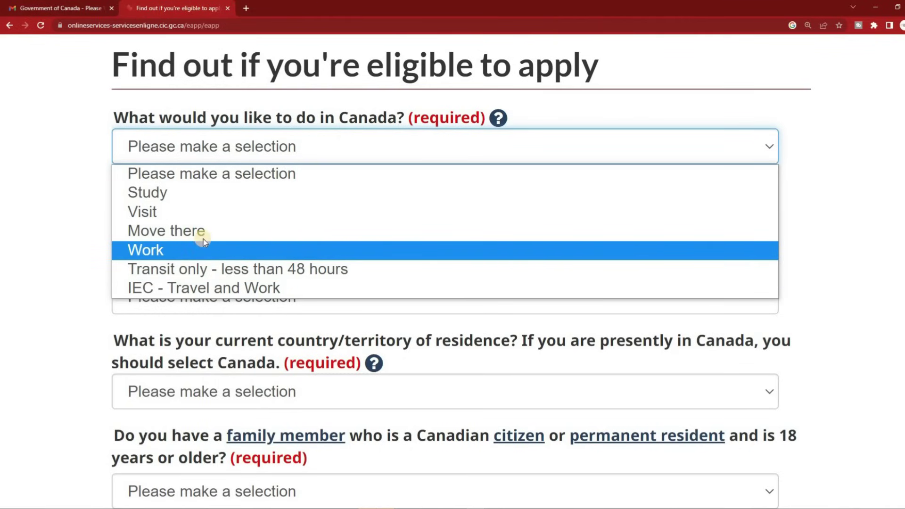
left_click(183, 208)
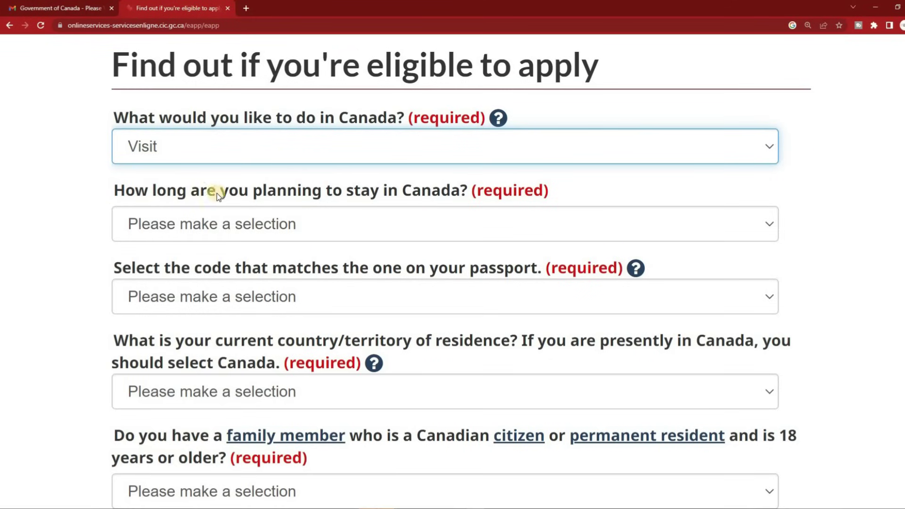
left_click(340, 218)
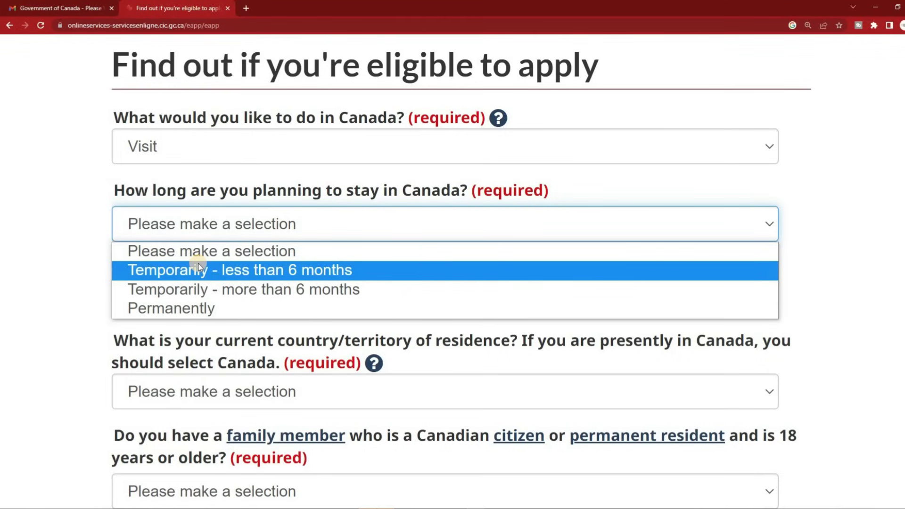
left_click(222, 271)
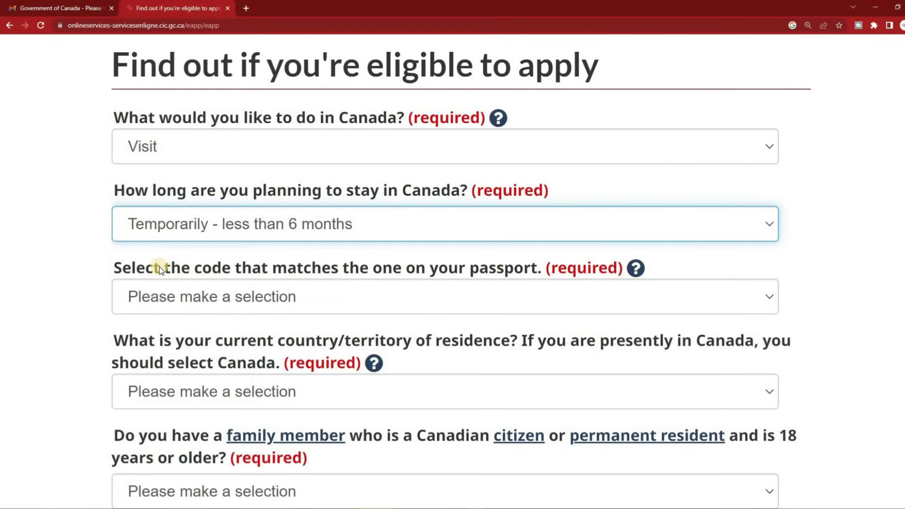
scroll(92, 256, "down", 3)
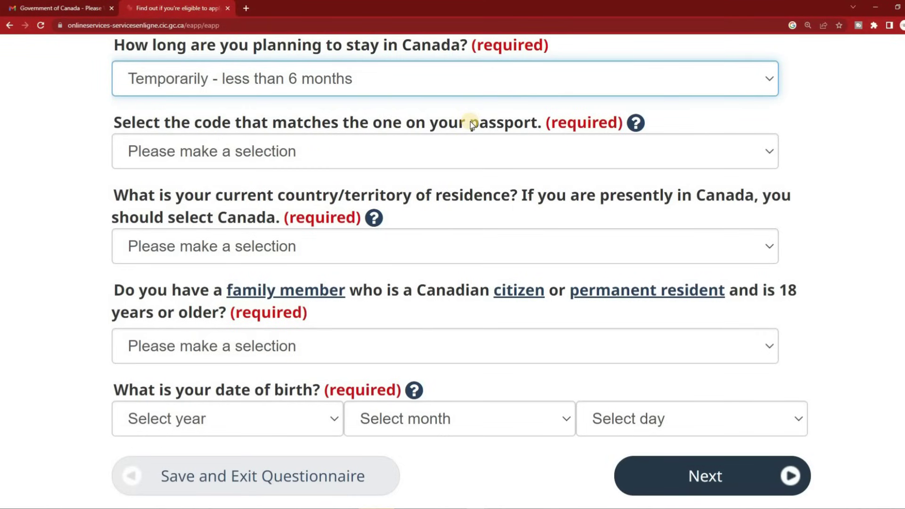
Set passport code BGD (Bangladesh), residence Bangladesh, and No to Canadian family members
left_click(412, 141)
left_click(239, 405)
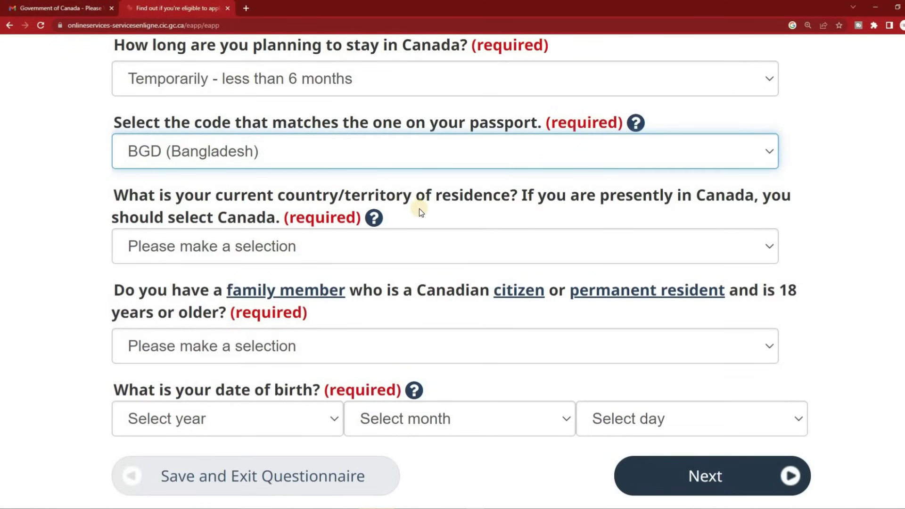
left_click(420, 246)
left_click(259, 406)
scroll(405, 287, "down", 4)
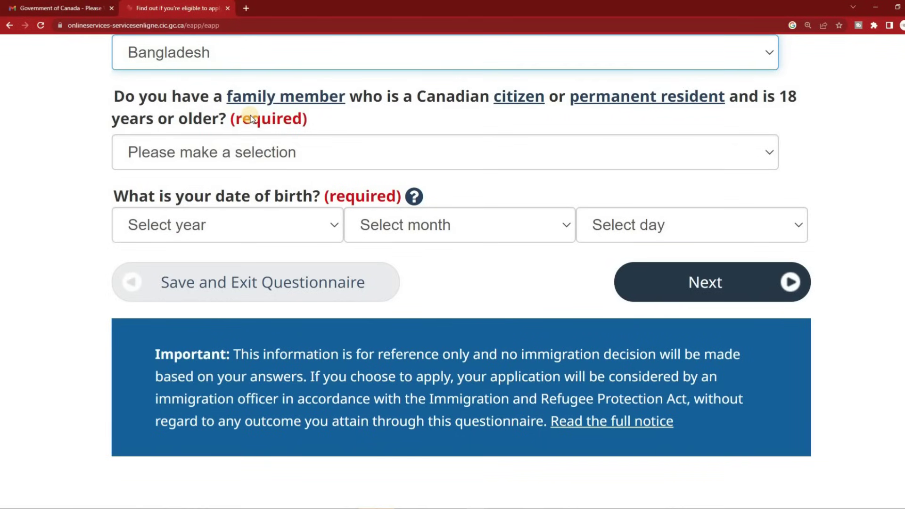
left_click(226, 153)
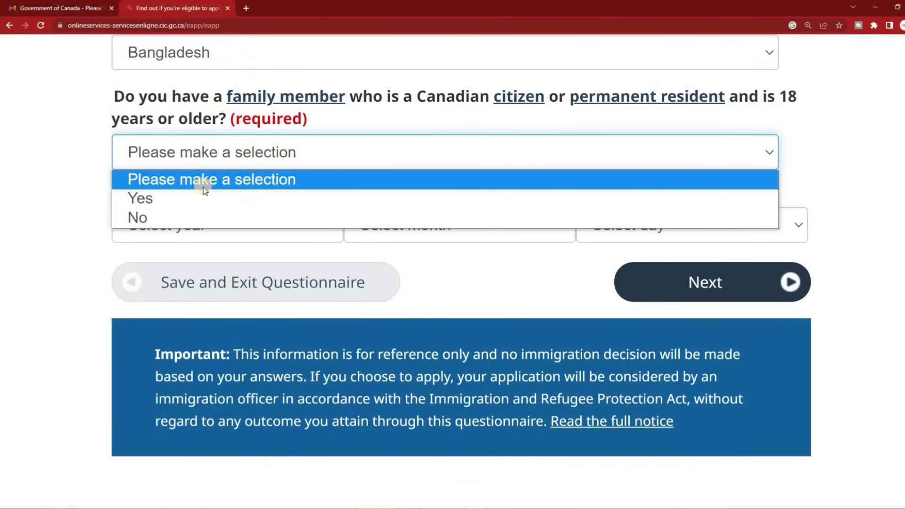
left_click(183, 215)
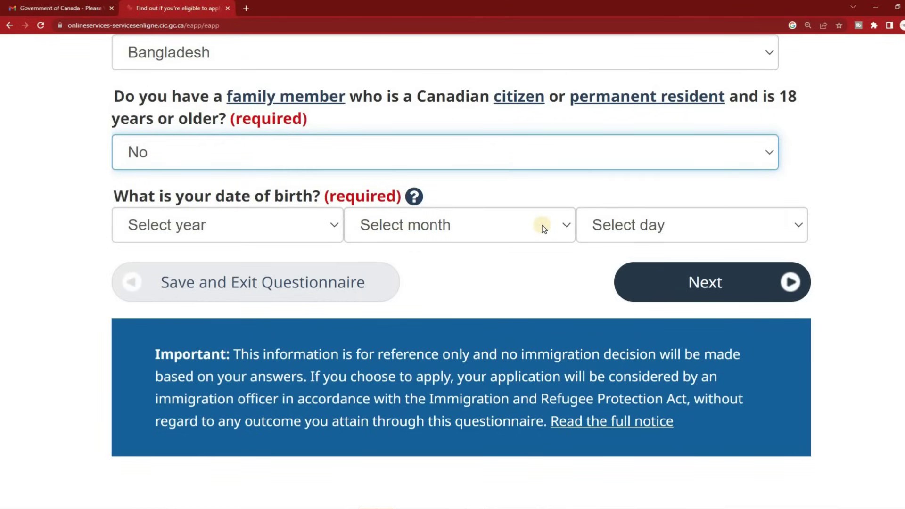
Set the birth date to 1995 January and submit these answers
left_click(298, 225)
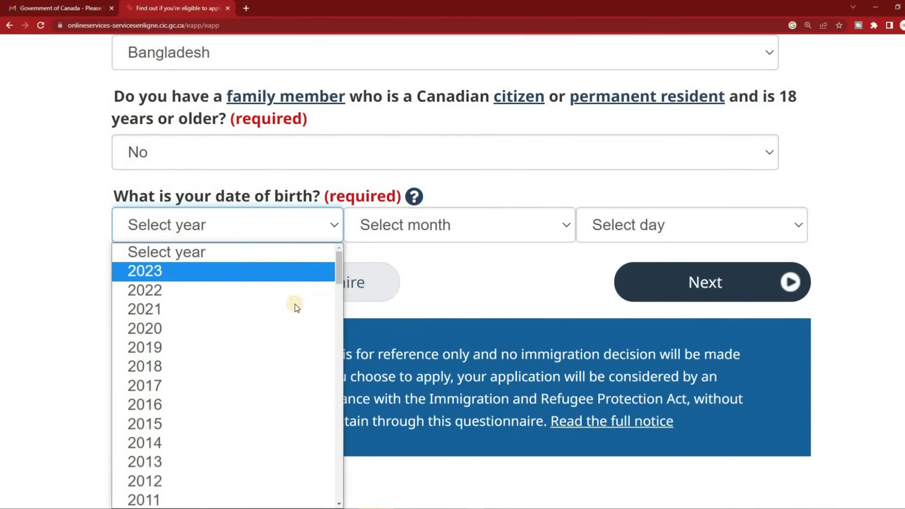
scroll(292, 303, "down", 5)
scroll(294, 315, "down", 5)
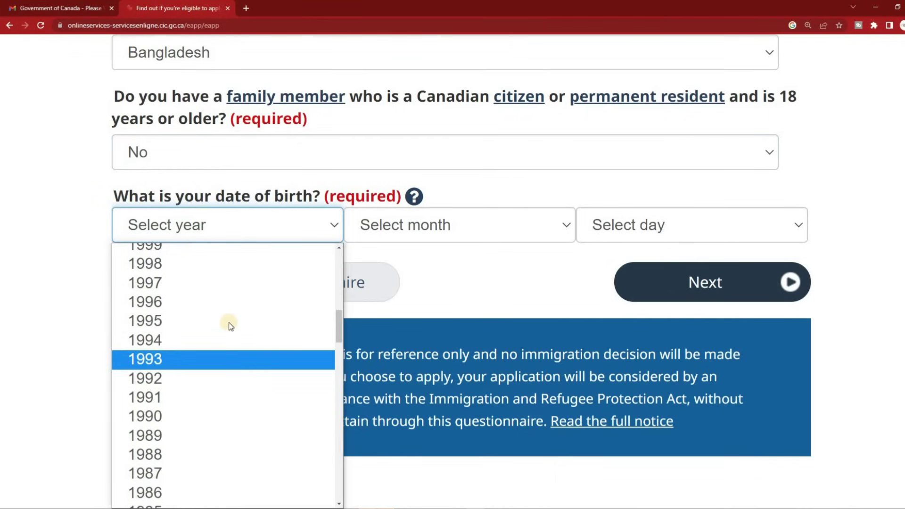
left_click(228, 321)
left_click(462, 220)
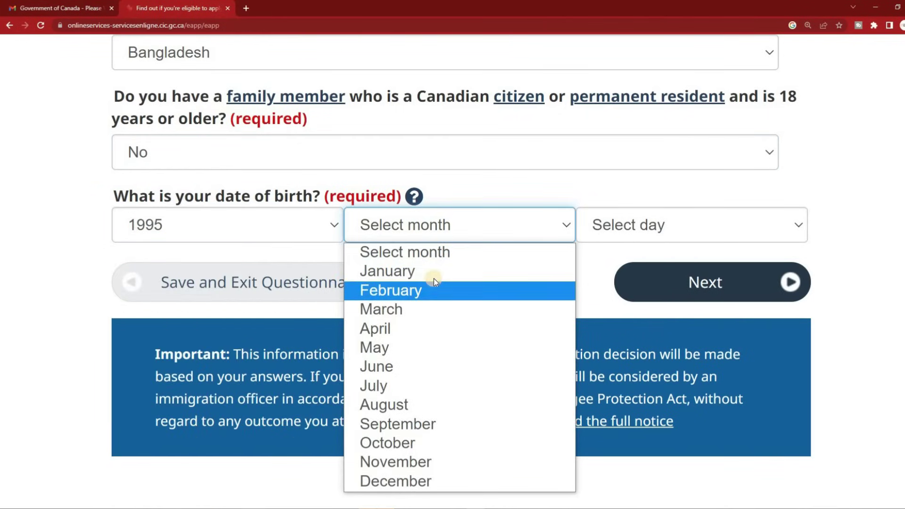
left_click(509, 266)
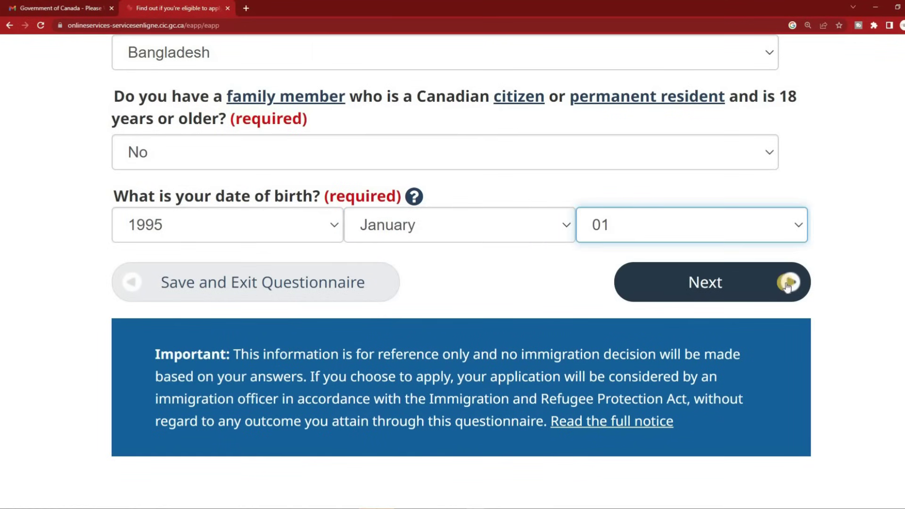
left_click(716, 282)
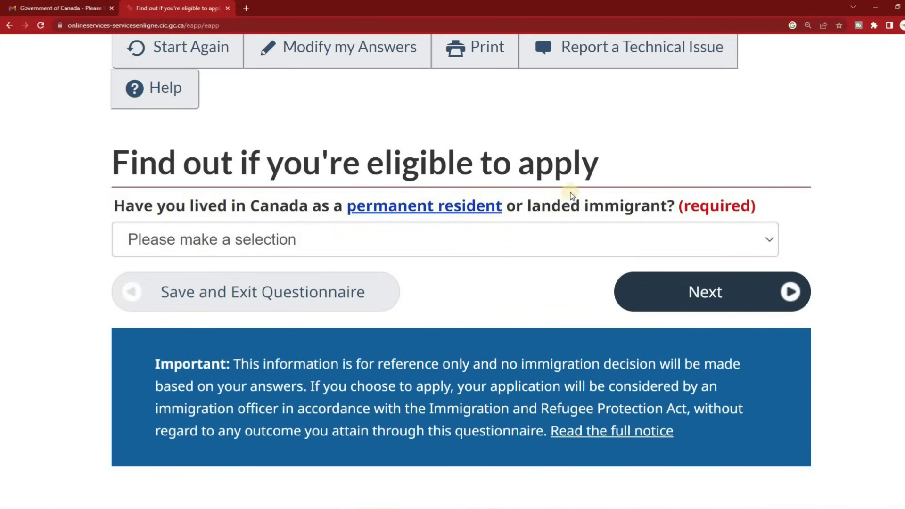
Answer No to having lived in Canada as a permanent resident and go on
left_click(495, 236)
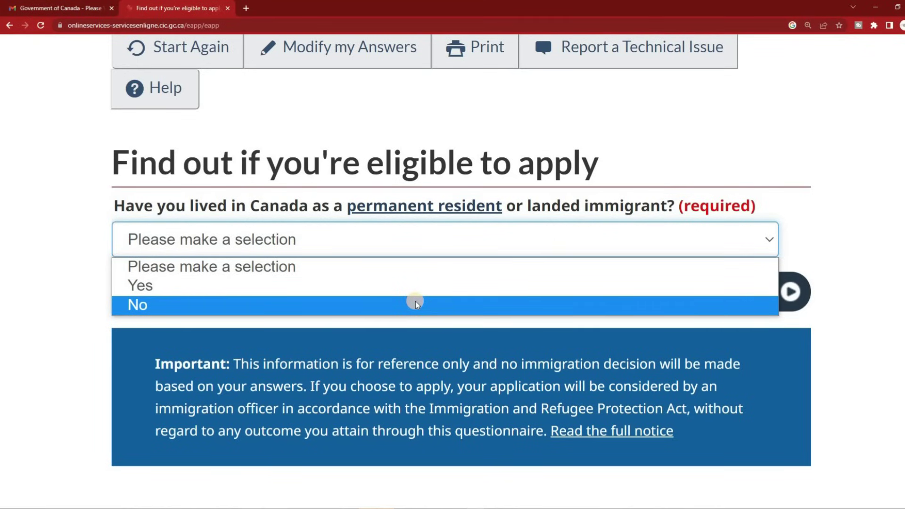
left_click(415, 304)
left_click(723, 291)
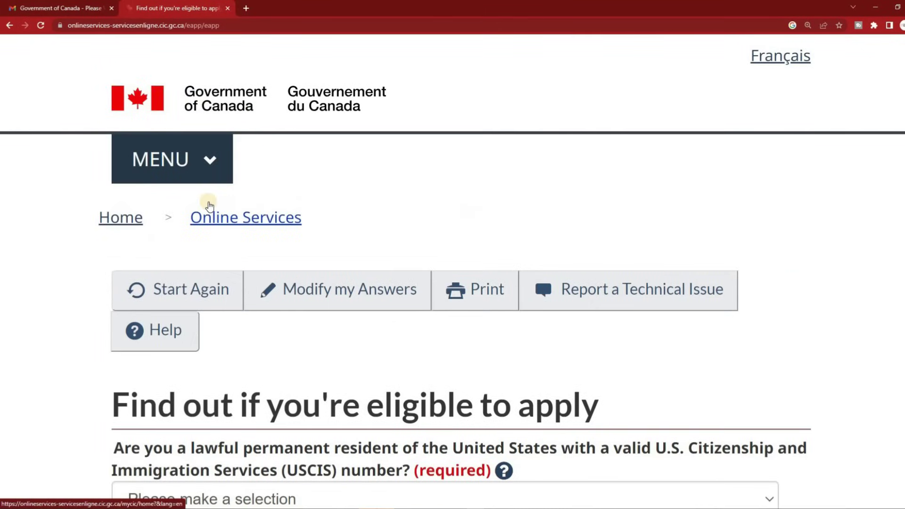
Answer No to the U.S. permanent resident with USCIS number question and submit
scroll(207, 205, "down", 5)
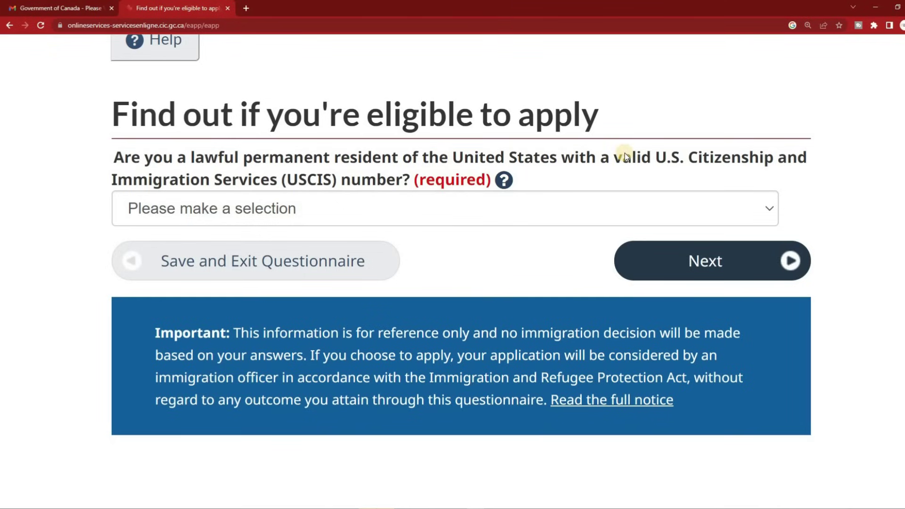
left_click(448, 208)
left_click(224, 274)
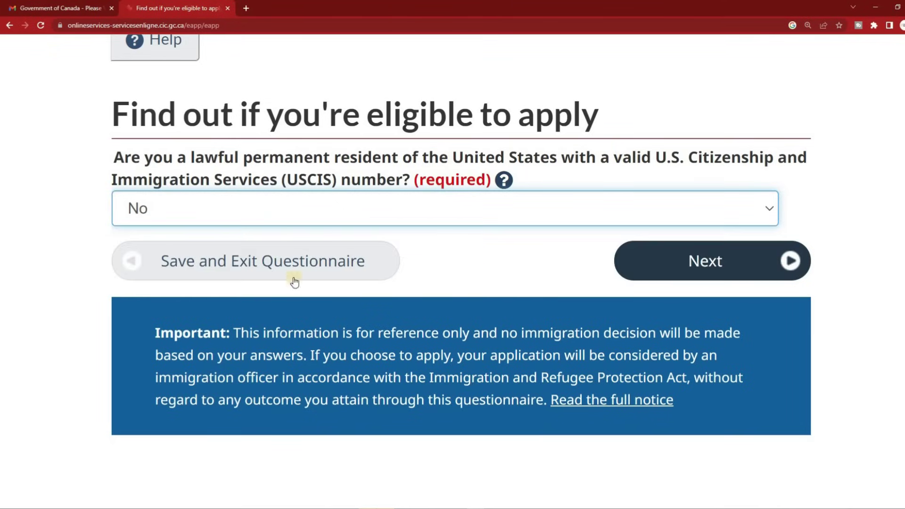
left_click(685, 263)
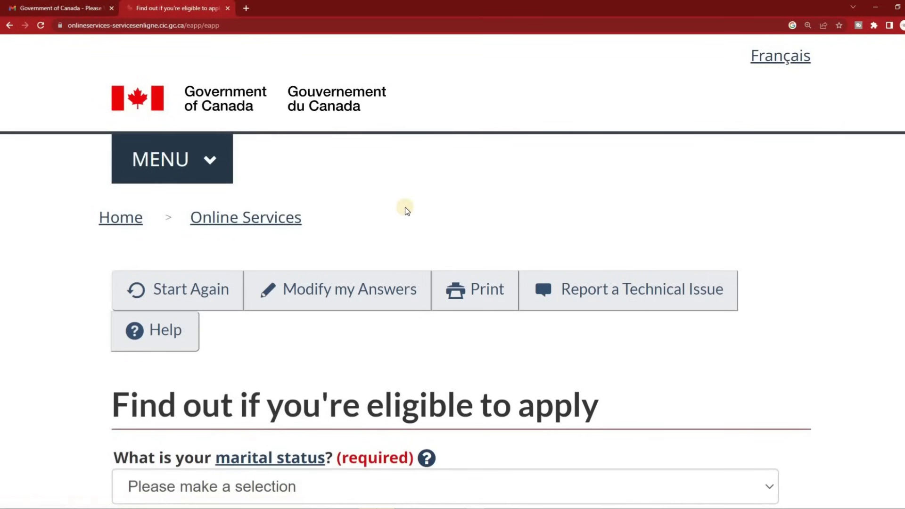
Choose Never Married/Single and Ontario as destination province, then submit for results
scroll(390, 184, "down", 6)
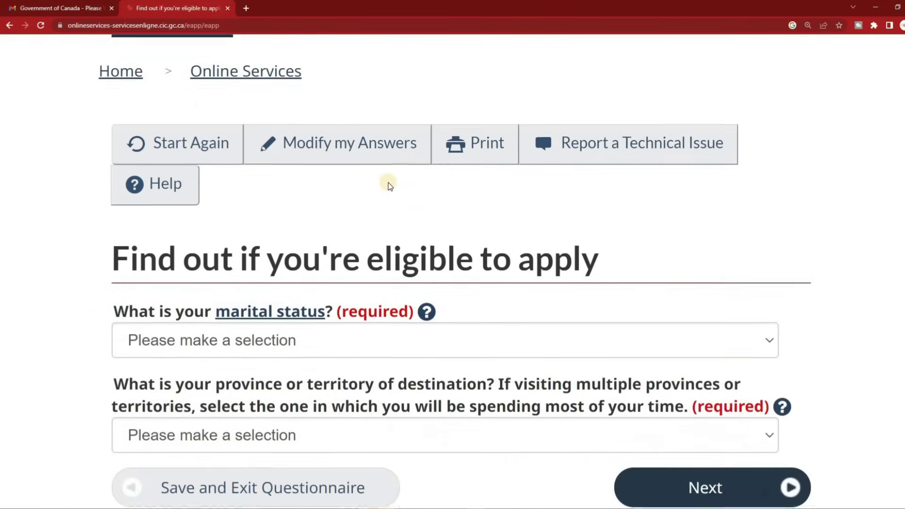
scroll(388, 183, "down", 1)
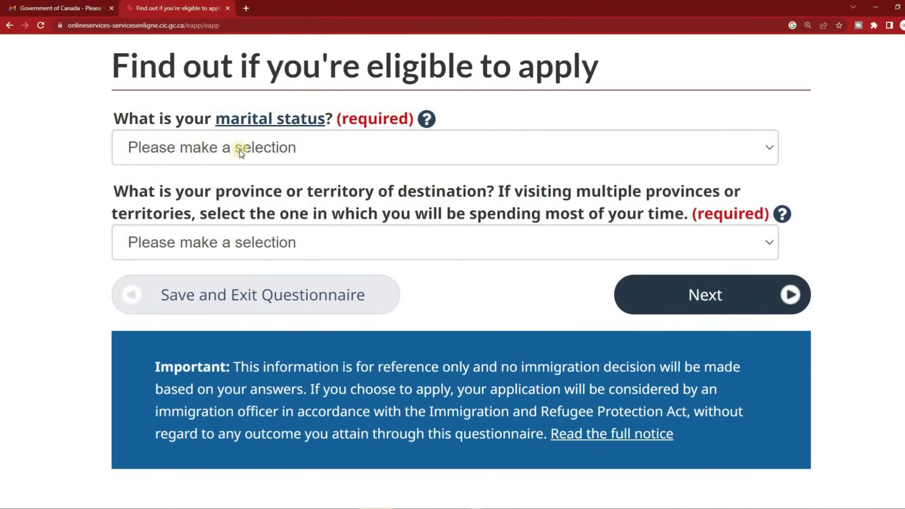
left_click(342, 149)
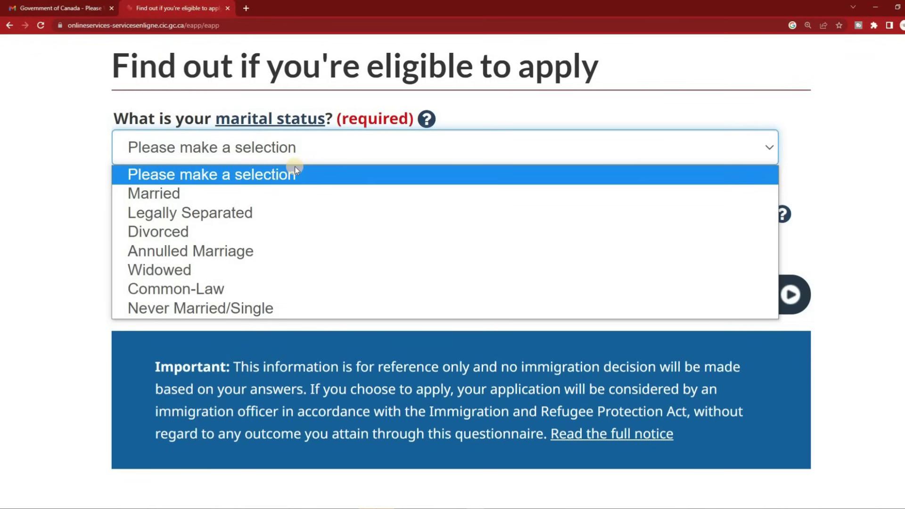
left_click(302, 308)
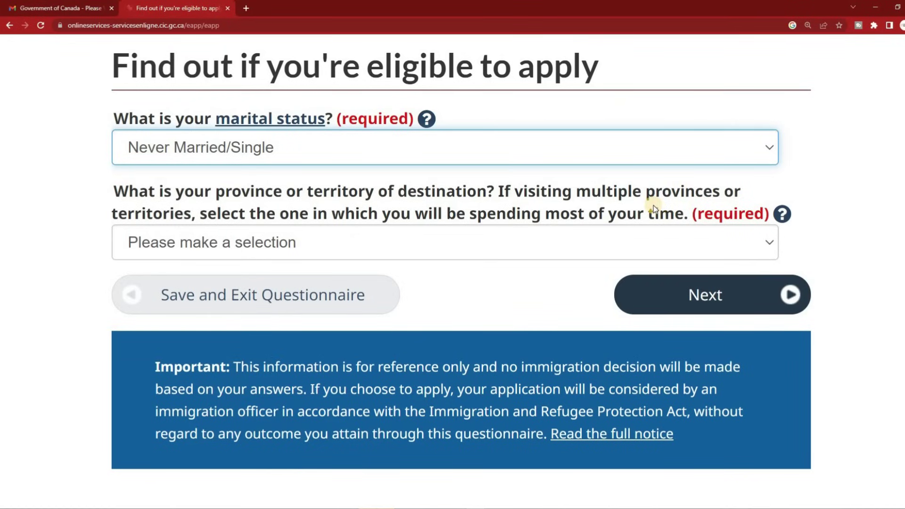
left_click(580, 242)
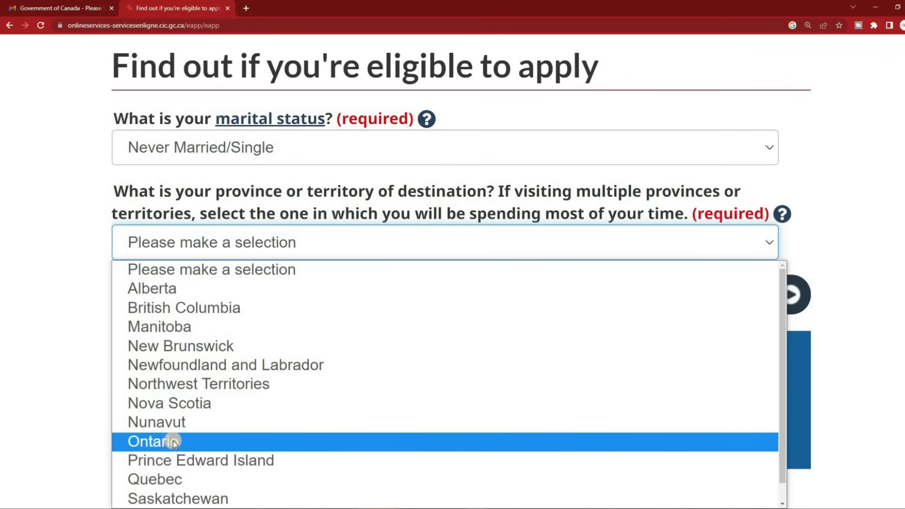
left_click(174, 440)
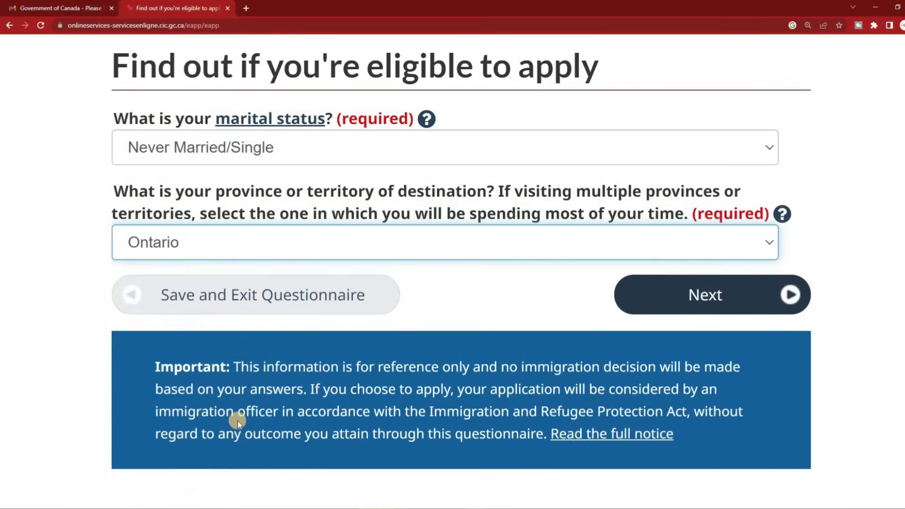
left_click(714, 298)
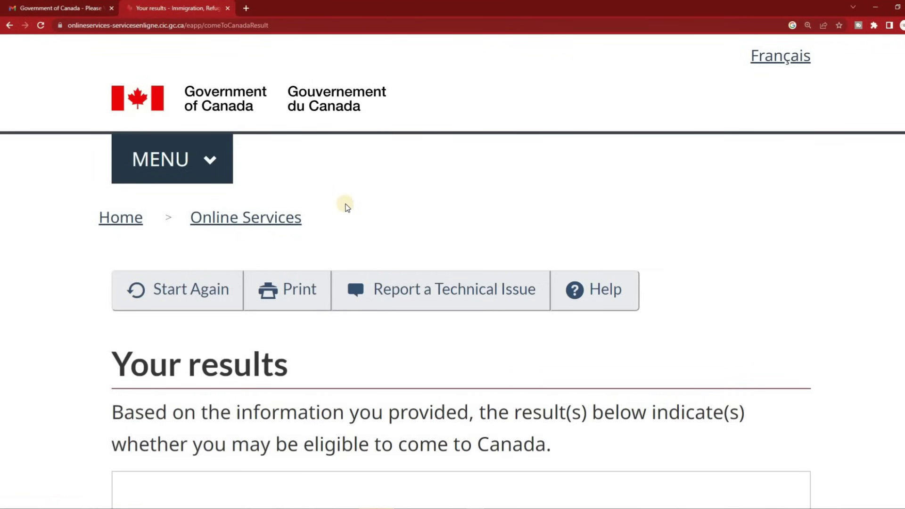
scroll(329, 187, "down", 5)
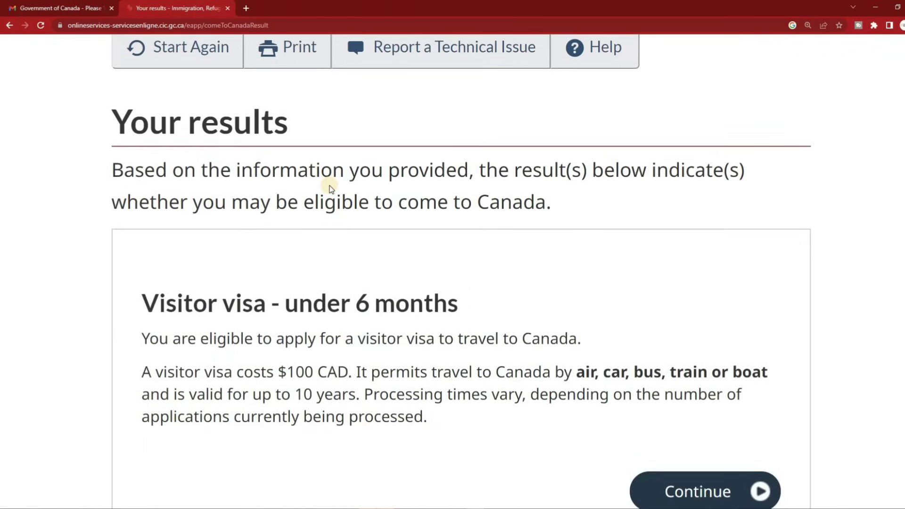
scroll(330, 187, "down", 1)
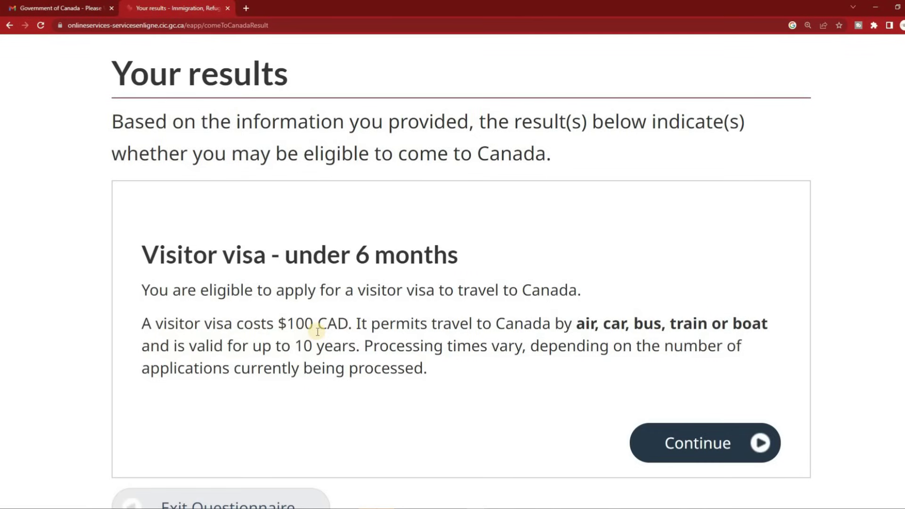
left_click_drag(281, 324, 352, 325)
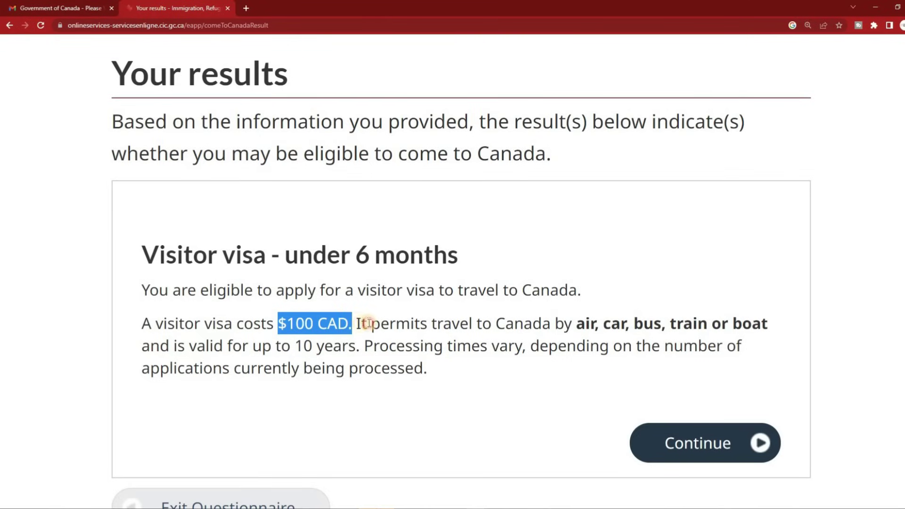
left_click_drag(361, 324, 352, 347)
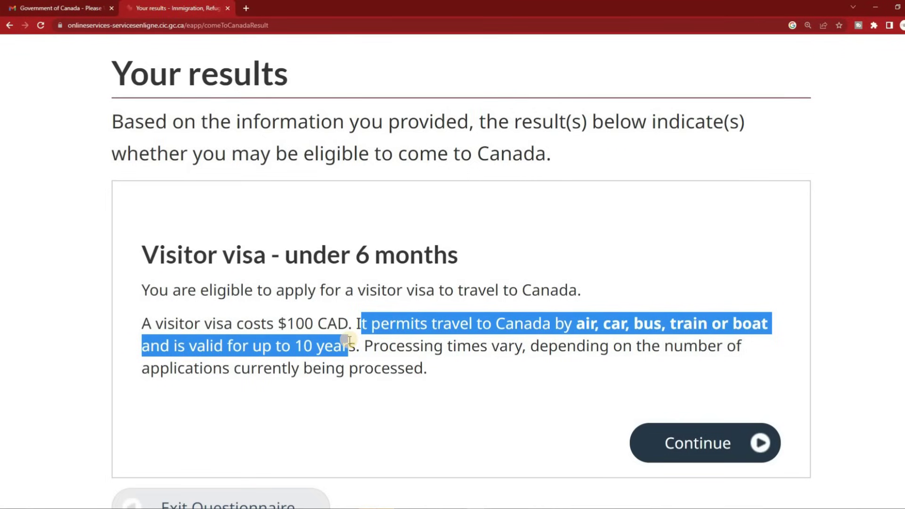
left_click(459, 370)
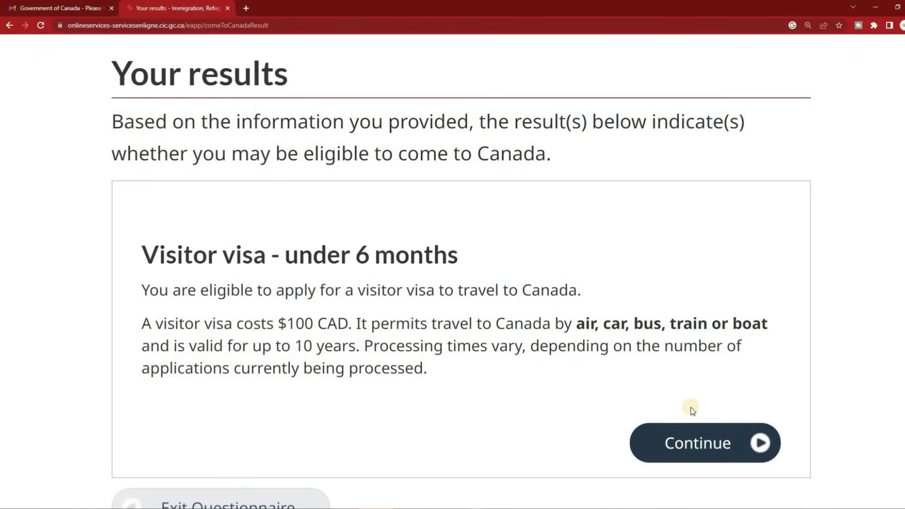
left_click(686, 446)
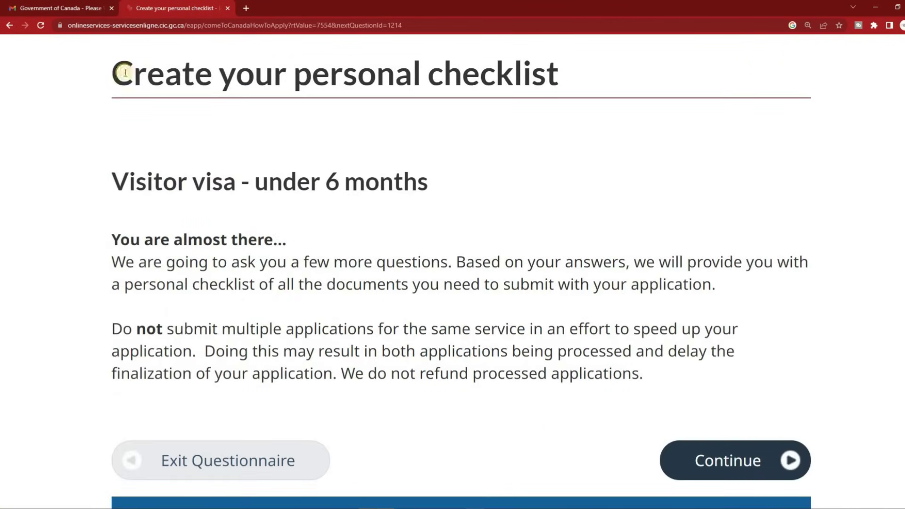
left_click_drag(109, 73, 589, 83)
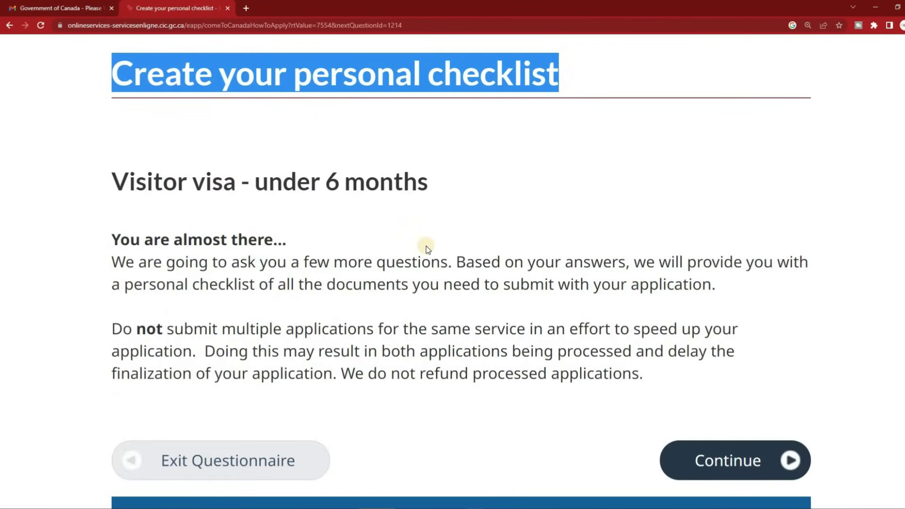
left_click(425, 245)
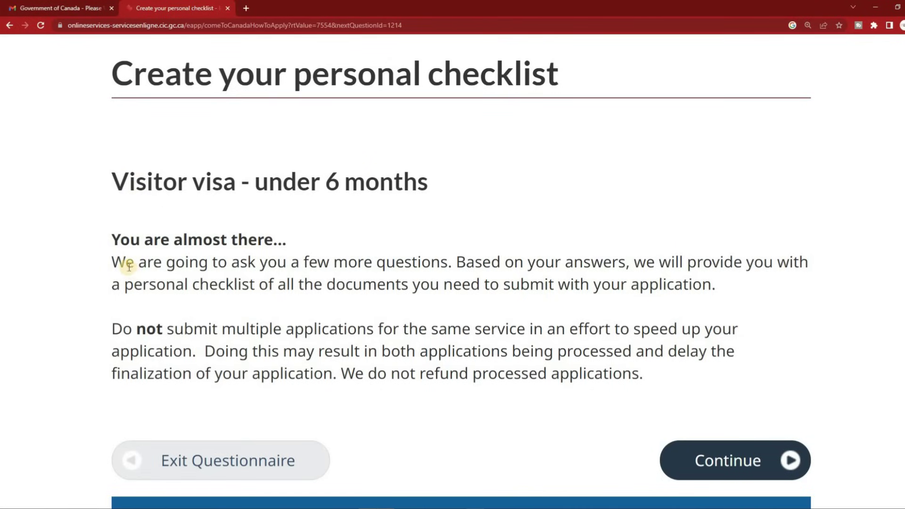
left_click_drag(111, 262, 737, 287)
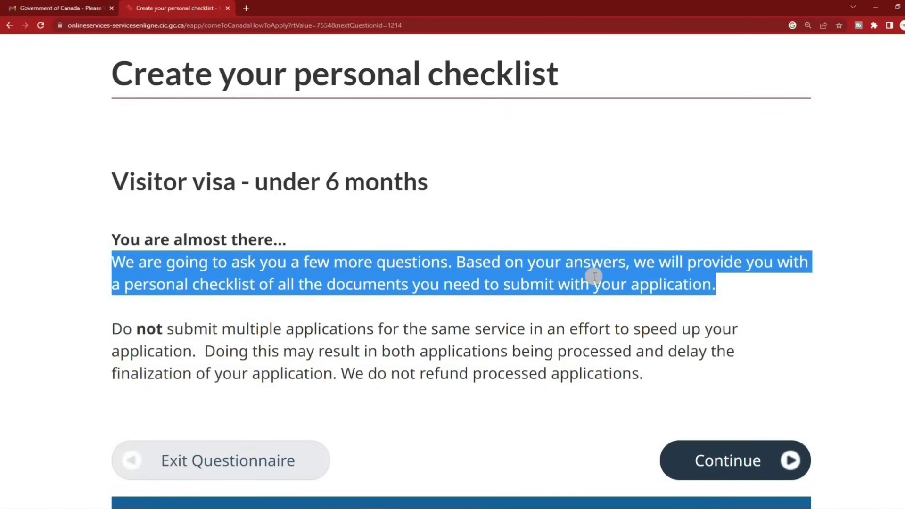
left_click(537, 278)
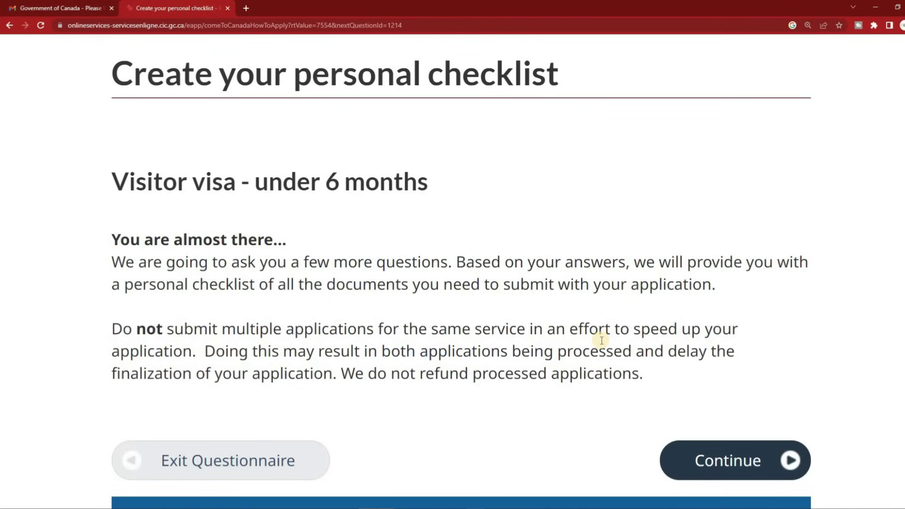
Proceed past the results page, select Tourism as the main visit purpose, and submit it
left_click(726, 456)
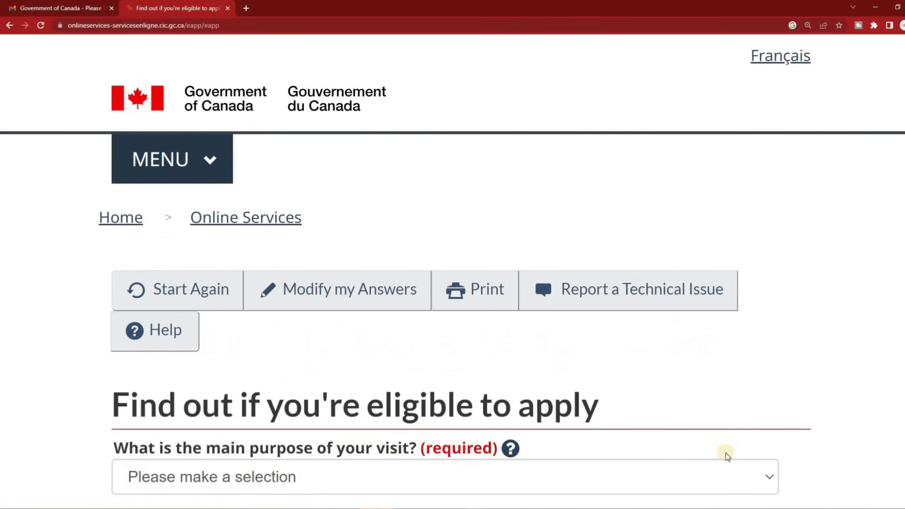
scroll(436, 348, "down", 5)
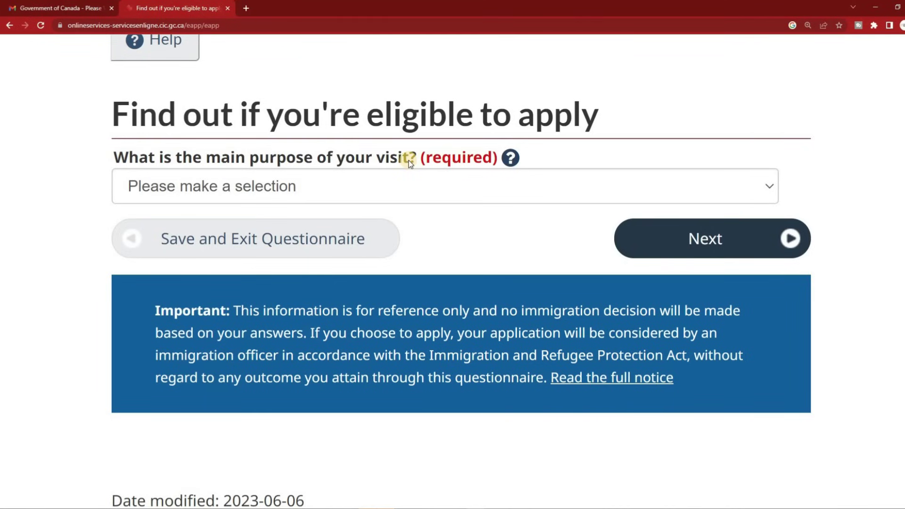
left_click(400, 182)
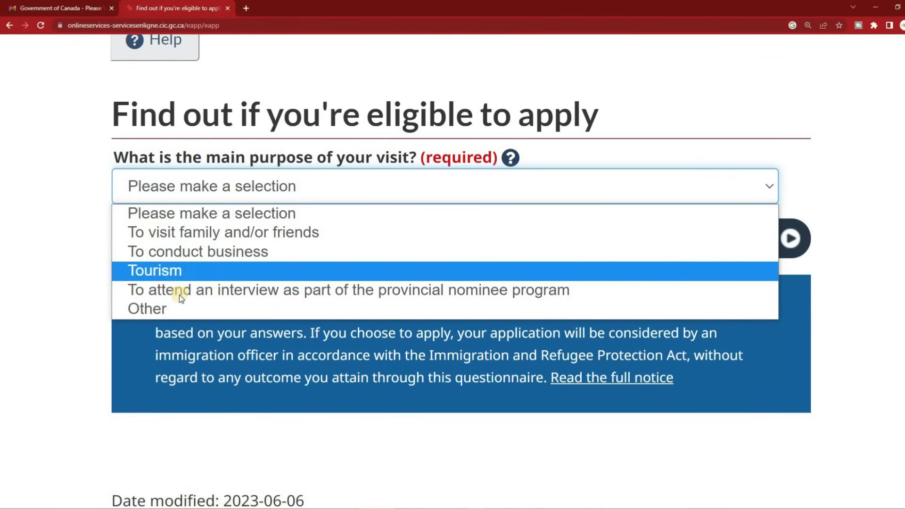
left_click(102, 359)
left_click(270, 185)
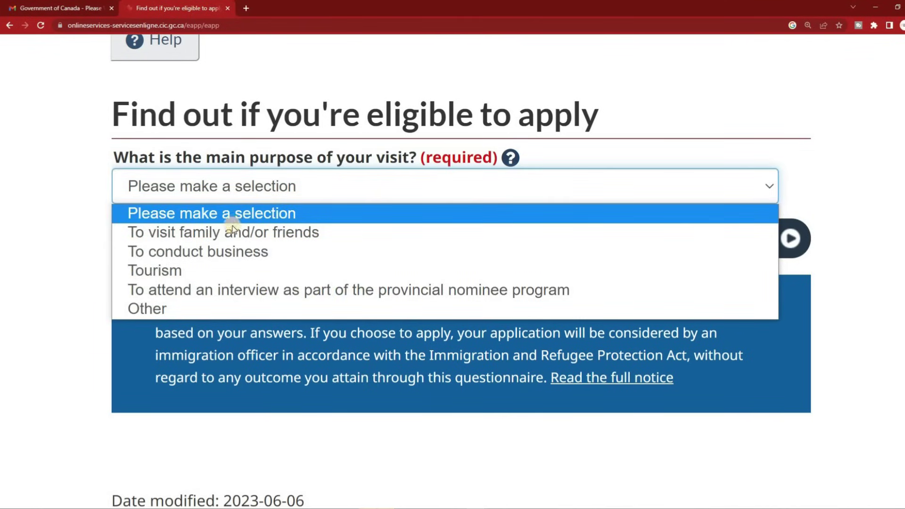
left_click(195, 273)
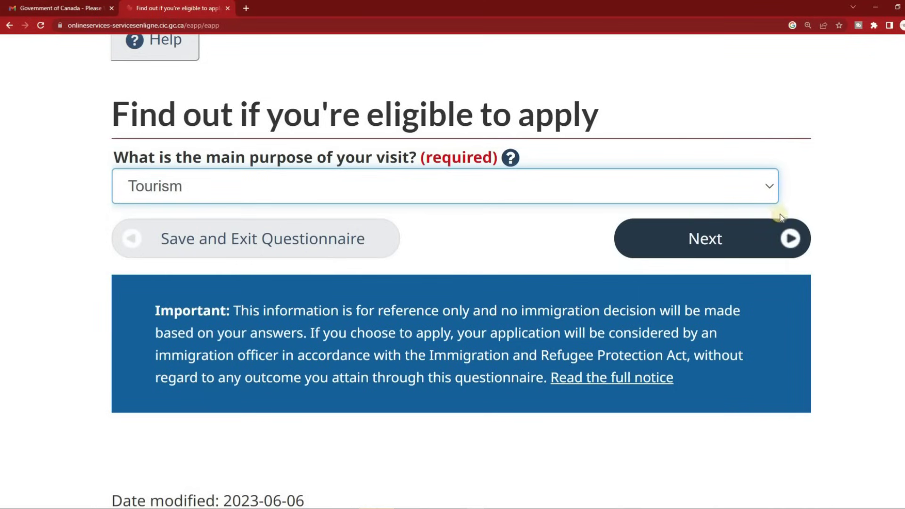
left_click(722, 241)
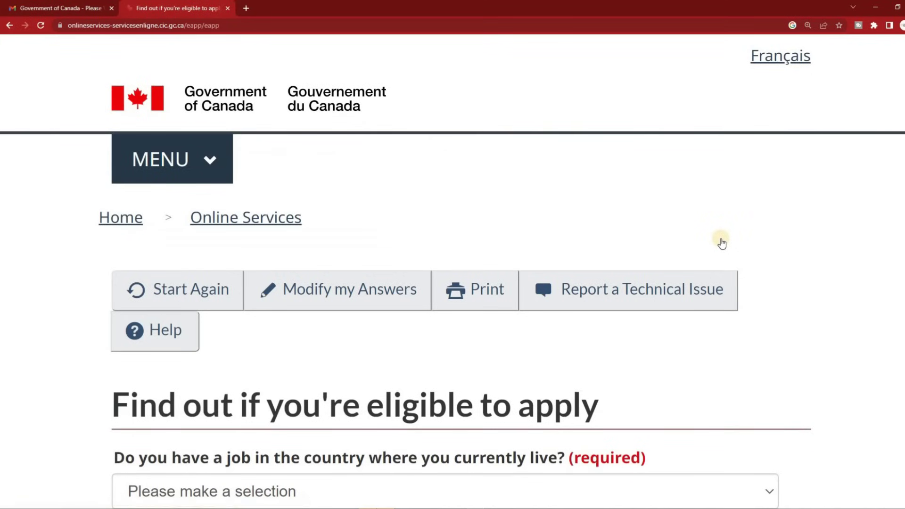
Answer Yes to the job question and No to the business-ownership question
scroll(794, 183, "down", 5)
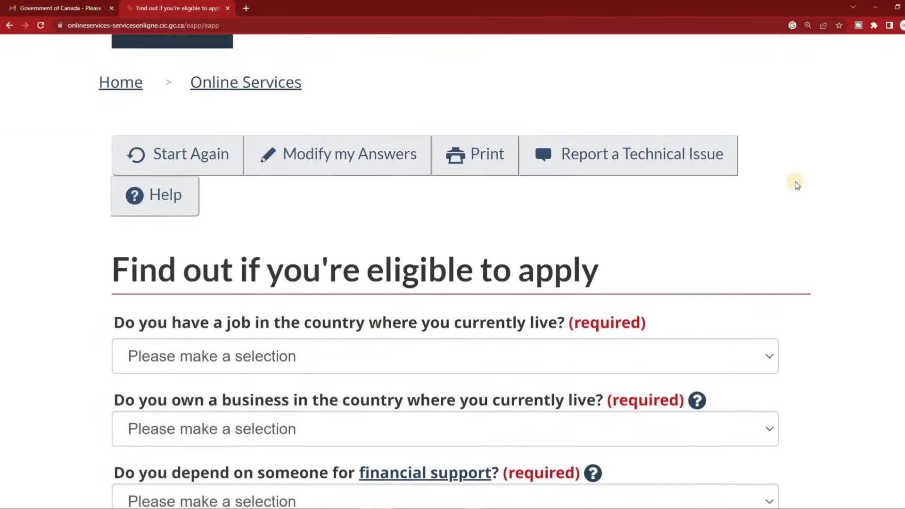
scroll(796, 184, "down", 3)
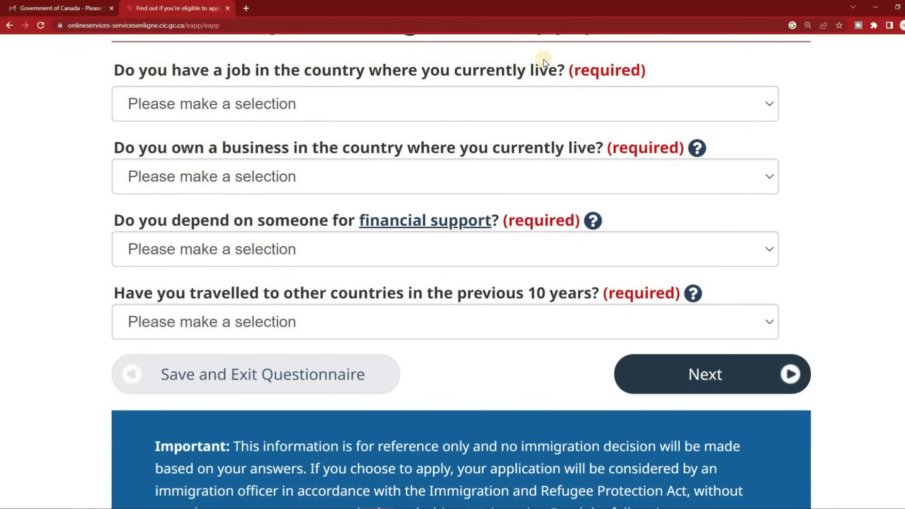
left_click(300, 108)
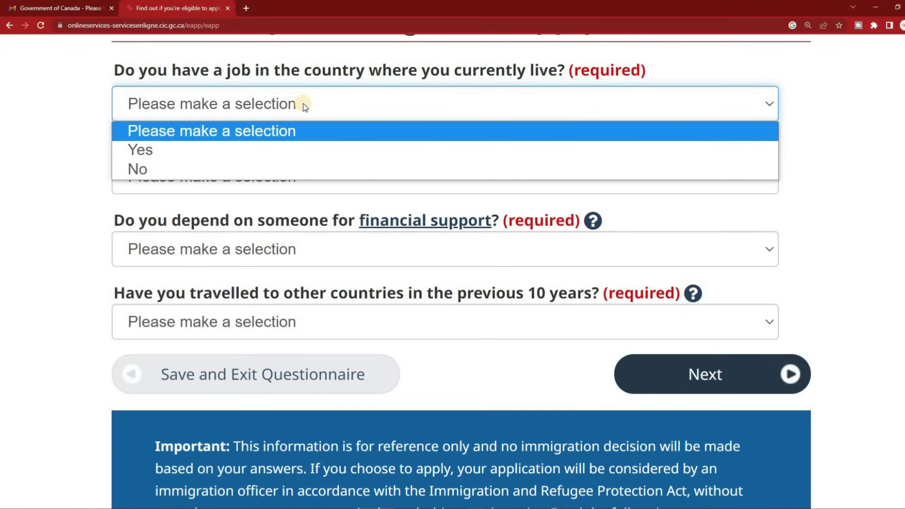
left_click(260, 146)
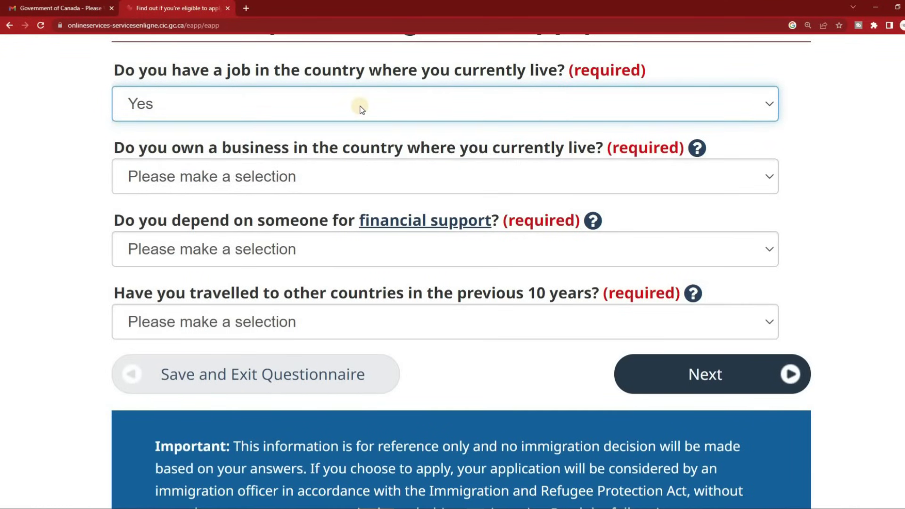
left_click(361, 107)
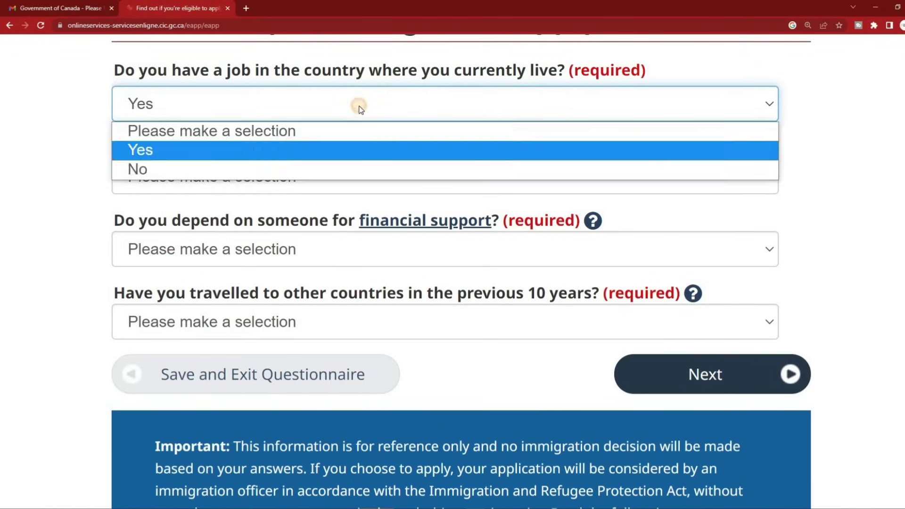
left_click(316, 107)
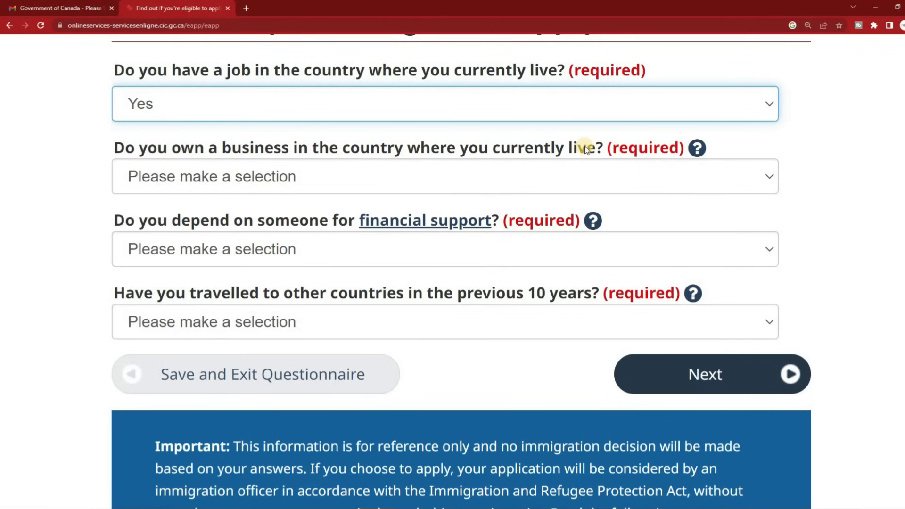
left_click(386, 169)
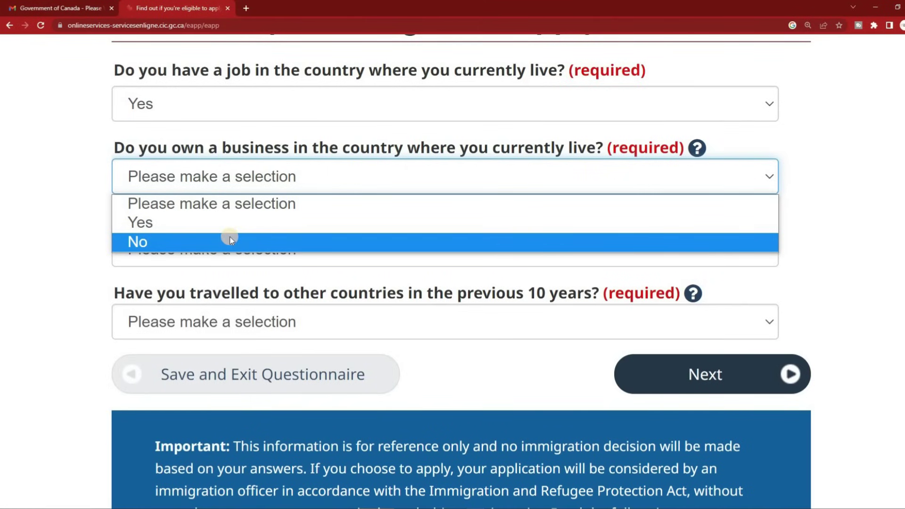
left_click(246, 239)
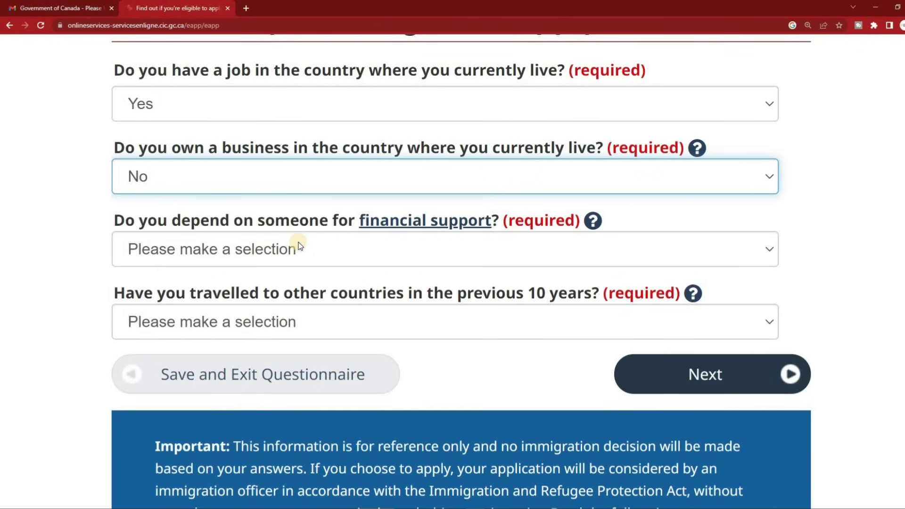
Set the financial support dropdown to No and the 10-year travel dropdown to Yes, then submit
left_click(300, 245)
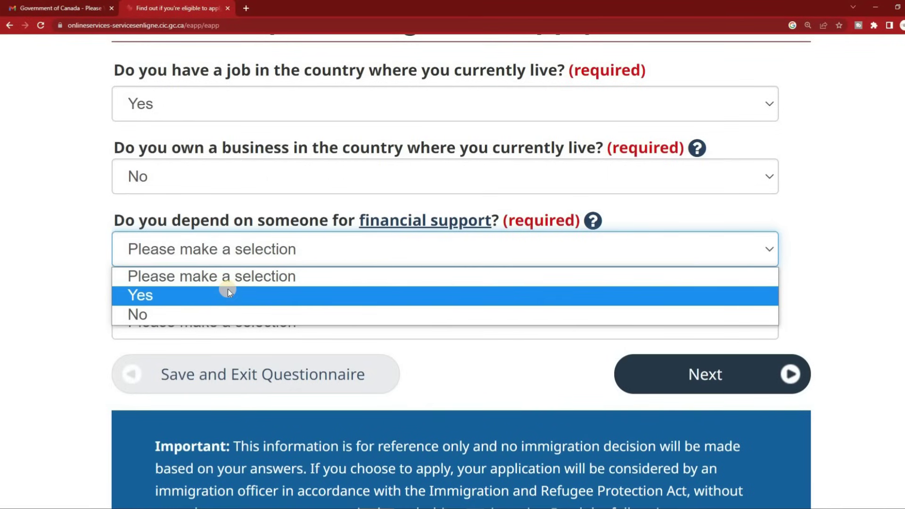
left_click(217, 315)
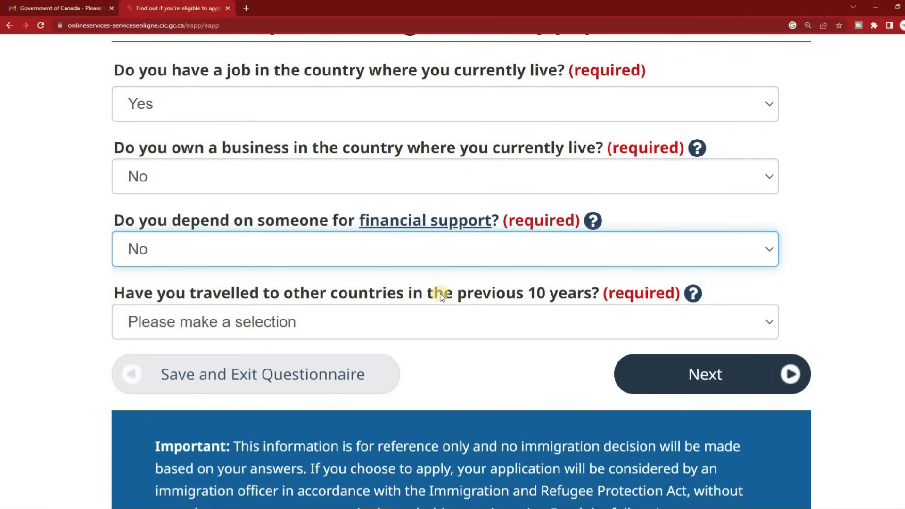
left_click(410, 324)
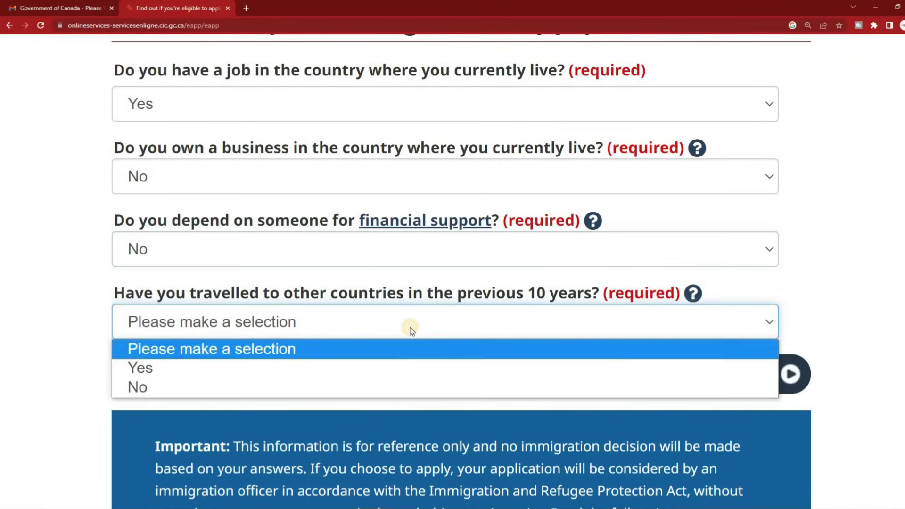
left_click(218, 369)
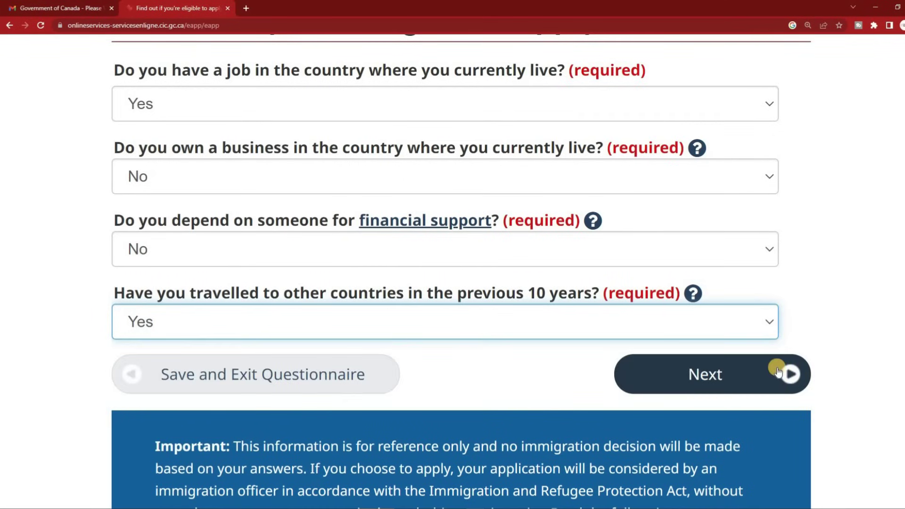
left_click(730, 379)
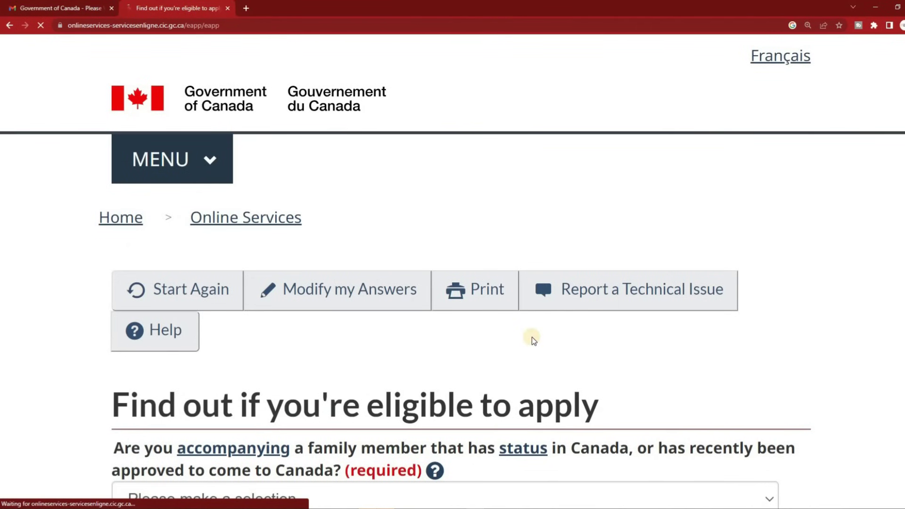
Answer No to accompanying a family member with status in Canada and go to the next question
scroll(523, 330, "down", 5)
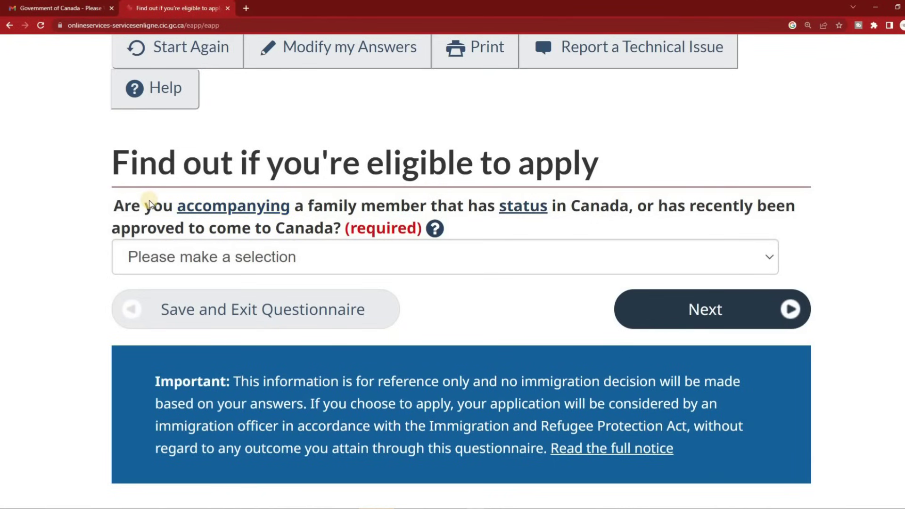
left_click(241, 257)
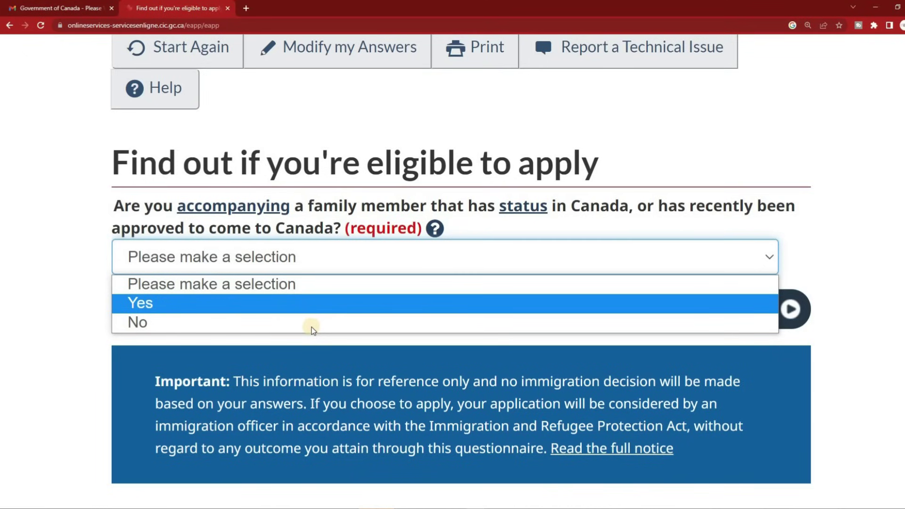
left_click(310, 328)
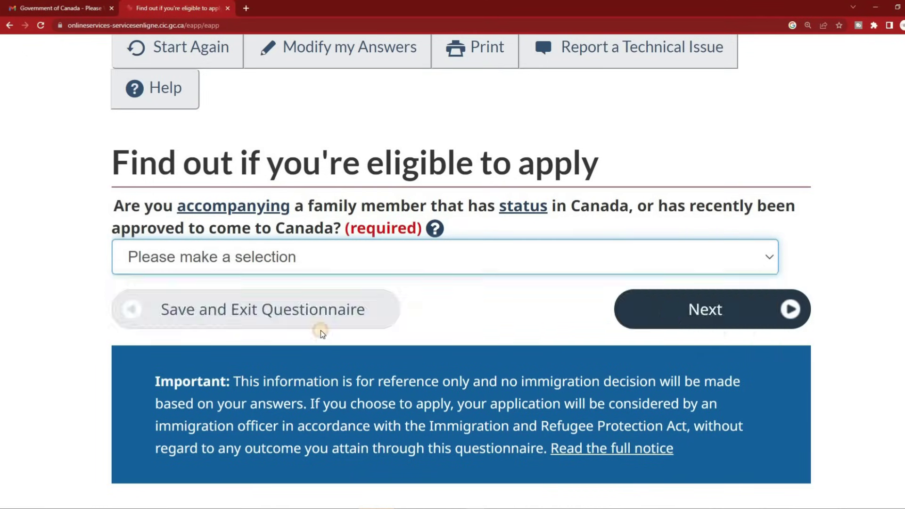
left_click(728, 307)
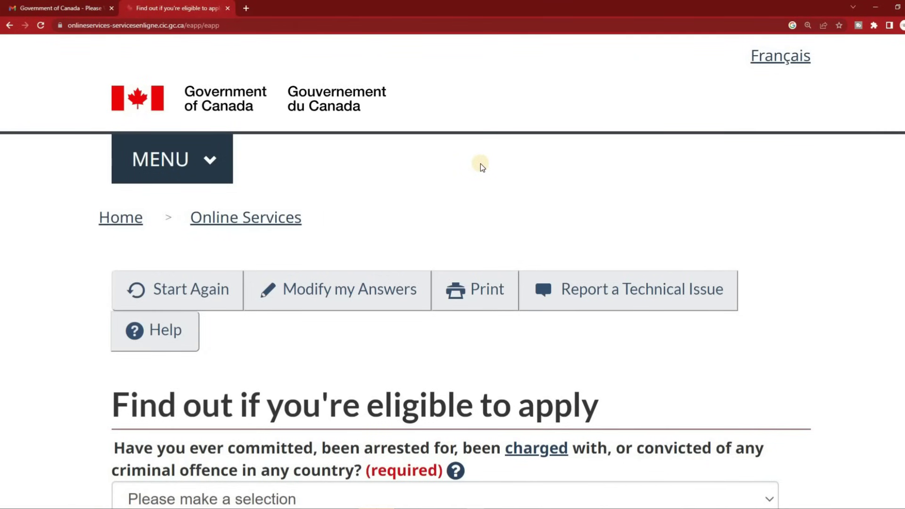
Answer No to ever committing or being charged with a criminal offence and continue
scroll(483, 161, "down", 5)
scroll(481, 166, "down", 2)
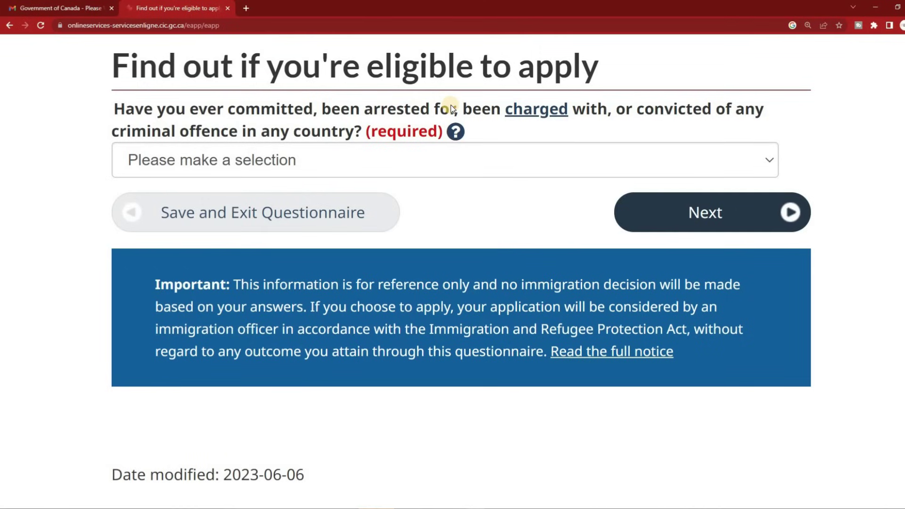
left_click(330, 159)
left_click(188, 226)
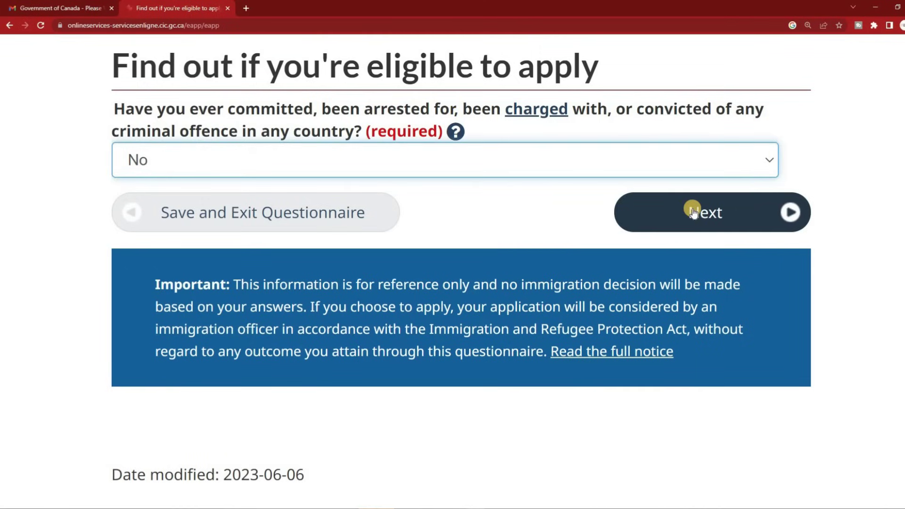
left_click(693, 212)
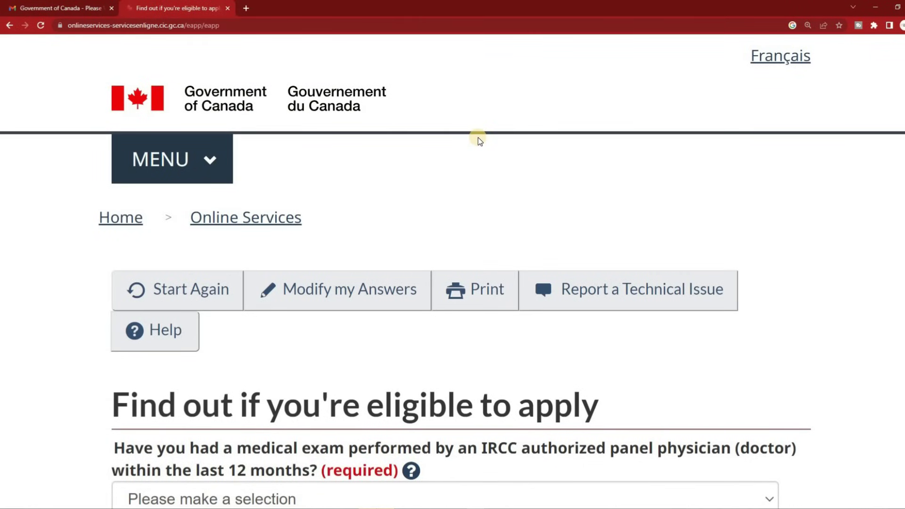
Answer No to a panel physician medical exam in the last 12 months and continue
scroll(478, 139, "down", 5)
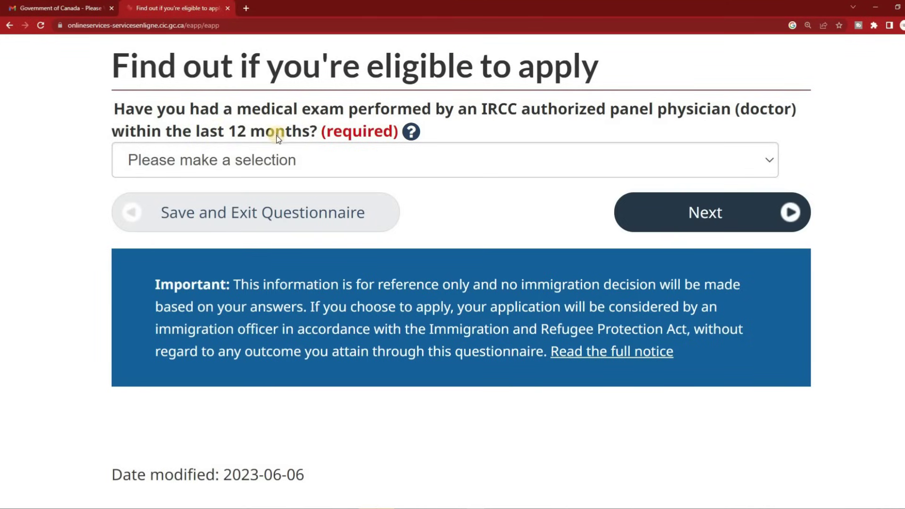
left_click(417, 162)
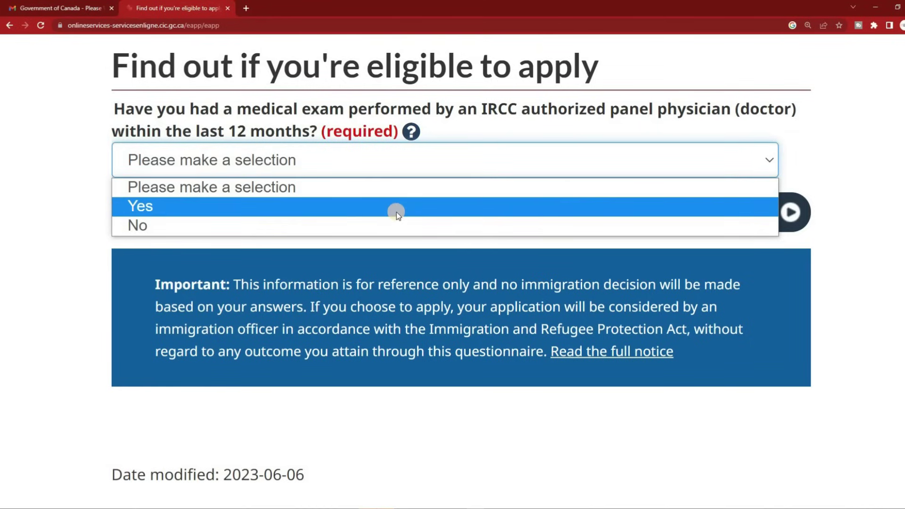
left_click(377, 226)
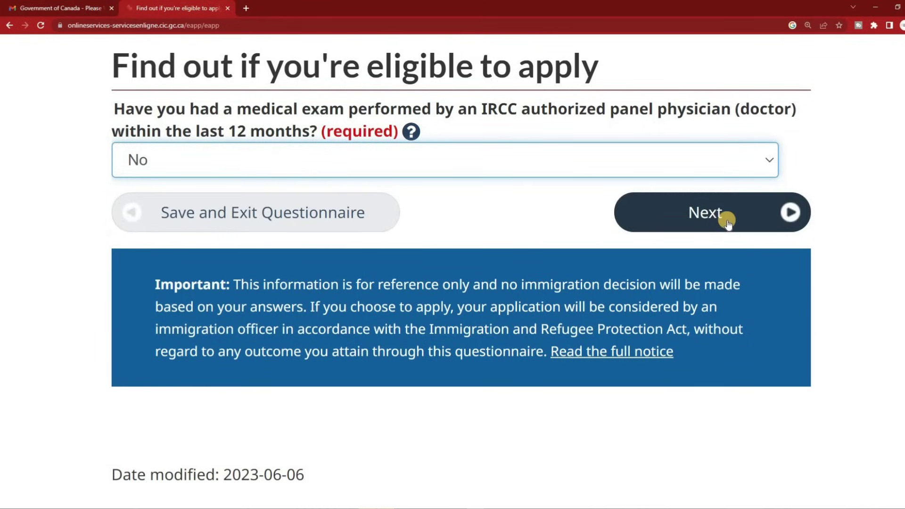
left_click(726, 219)
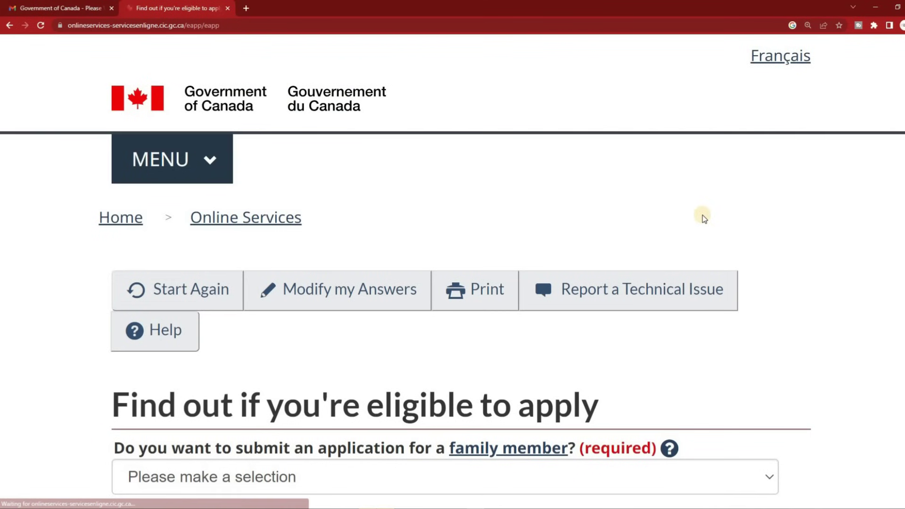
Answer No to applying on behalf of a family member and go to the next question
scroll(422, 182, "down", 1)
scroll(422, 181, "down", 4)
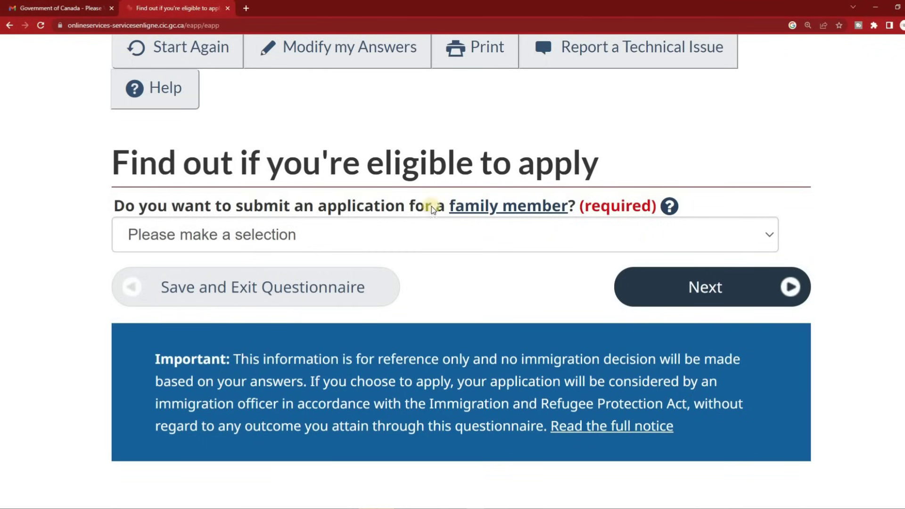
left_click(403, 232)
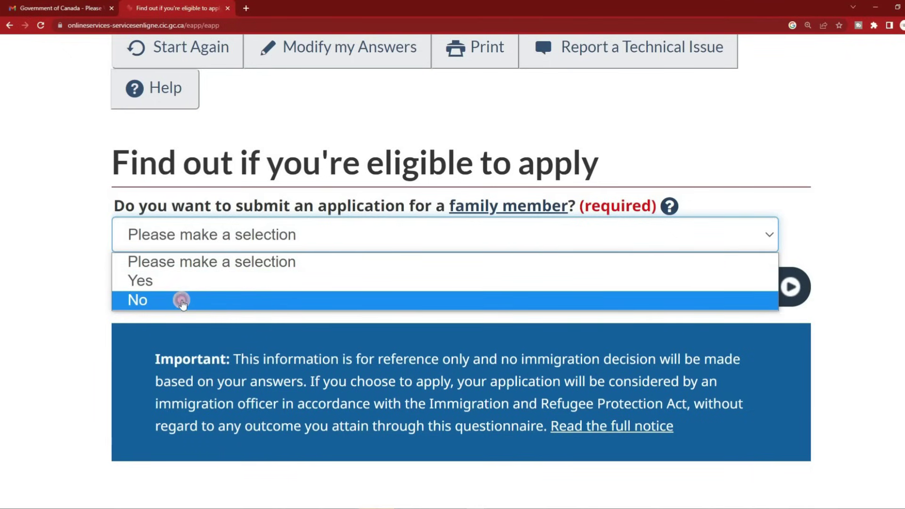
left_click(183, 301)
left_click(707, 289)
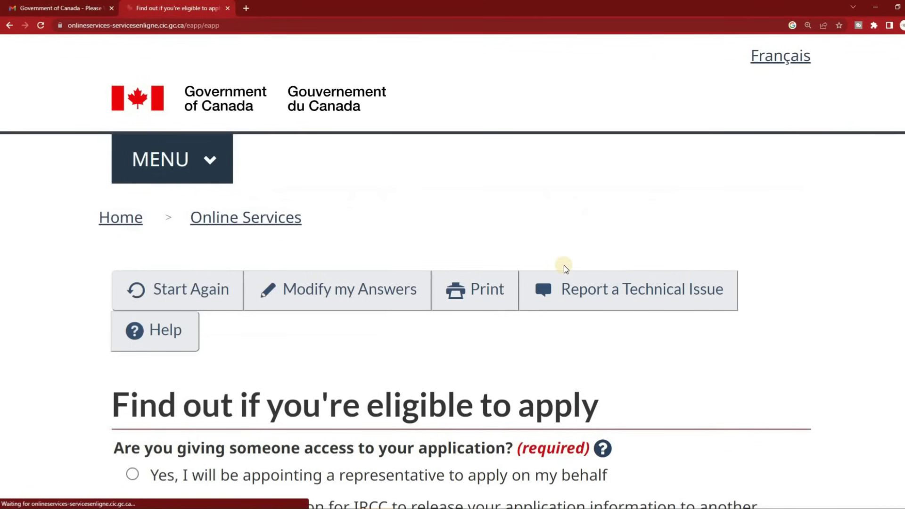
Choose No for giving someone else access to the application and continue
scroll(474, 191, "down", 1)
scroll(474, 191, "down", 4)
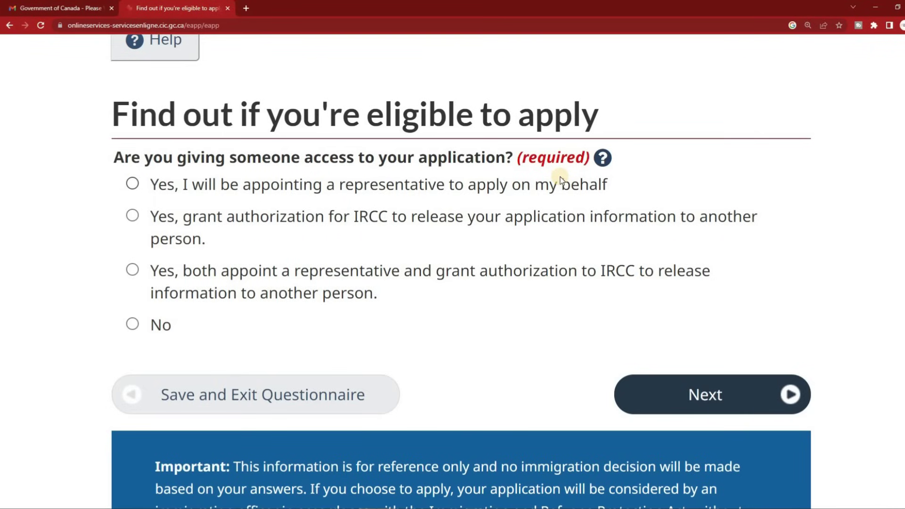
left_click(132, 324)
left_click(720, 391)
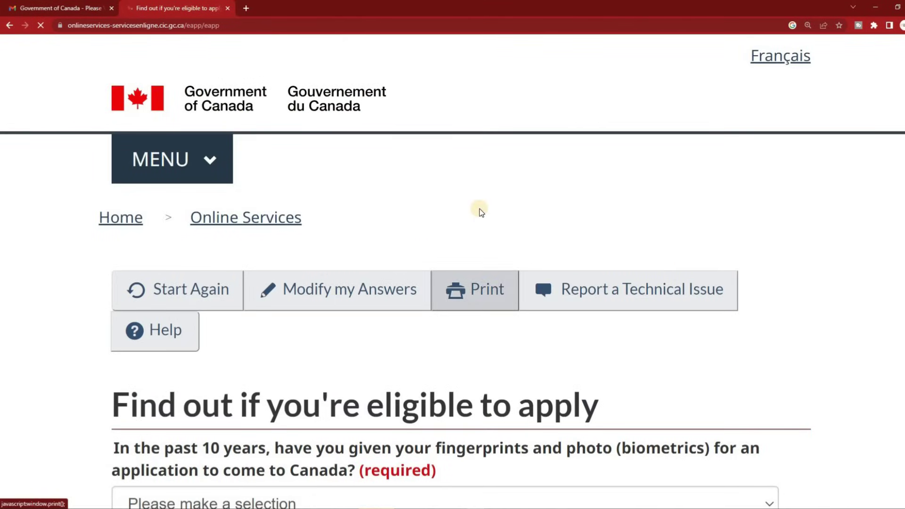
Select No for having given fingerprints and photo to Canada in the past 10 years
scroll(484, 209, "down", 3)
scroll(484, 207, "down", 1)
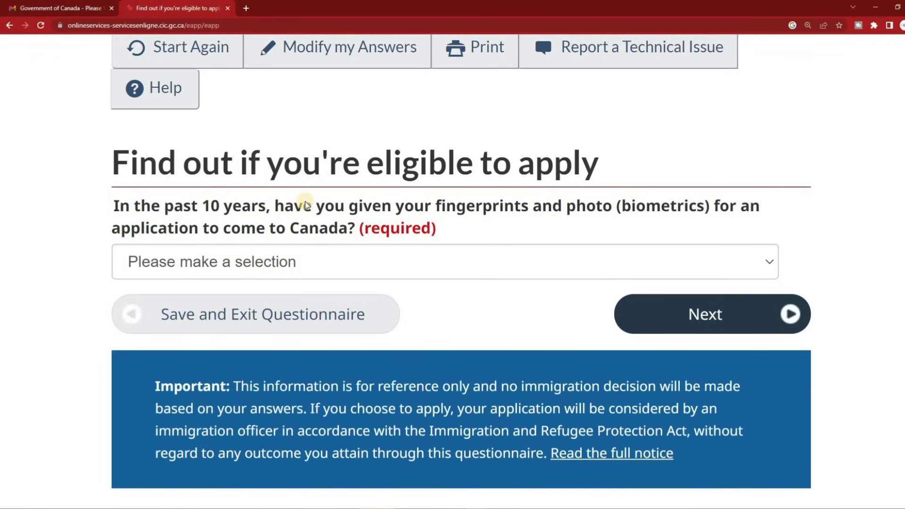
left_click(289, 261)
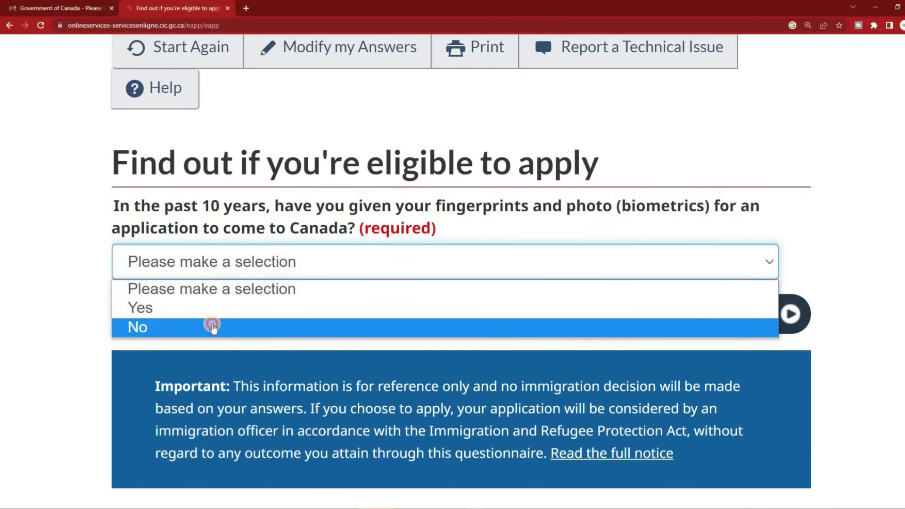
left_click(208, 327)
Submit the biometrics answer, then choose 'Yes, I will be paying my application fees.' and continue
left_click(749, 319)
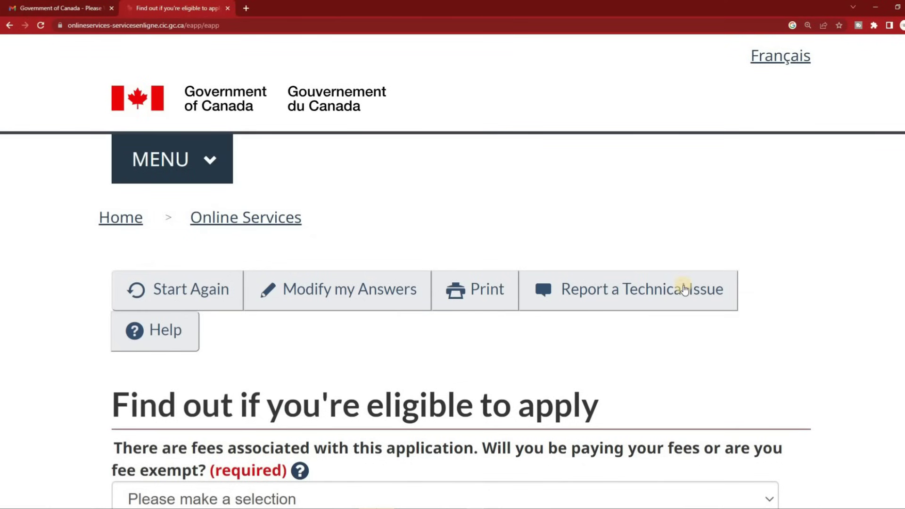
scroll(606, 155, "down", 5)
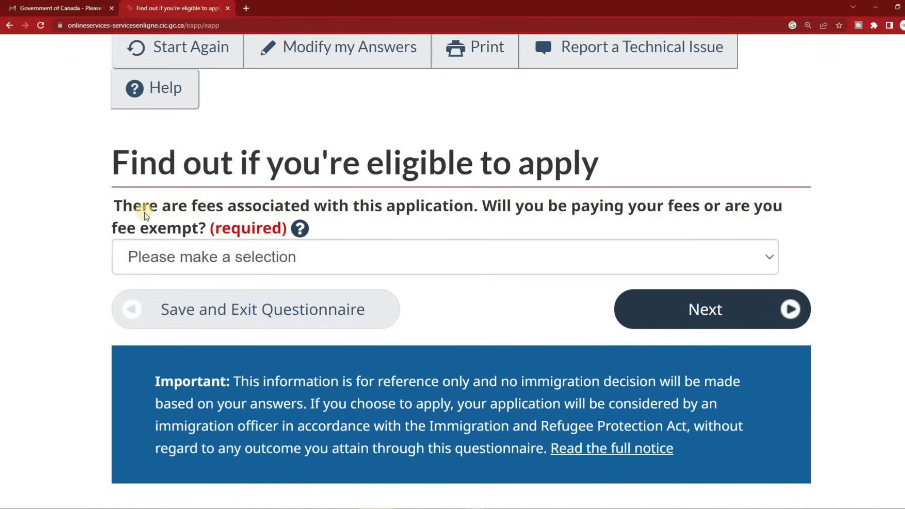
left_click(179, 257)
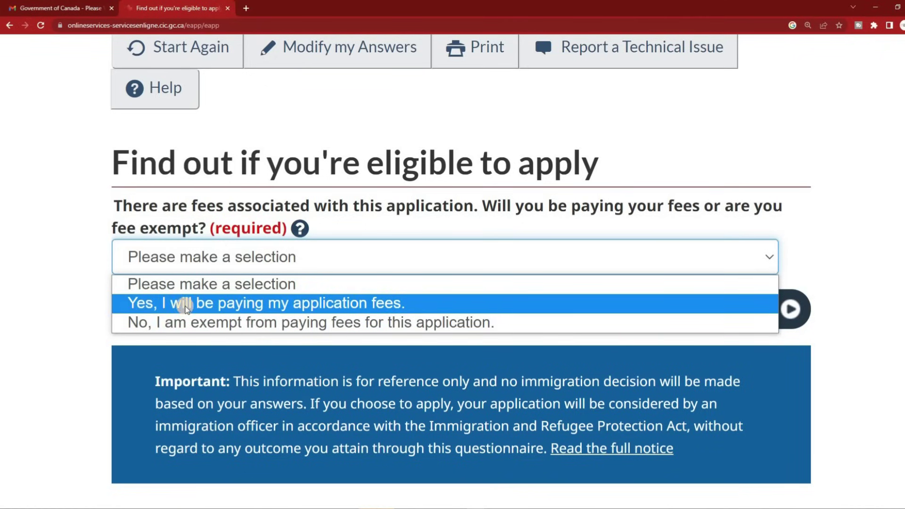
left_click(352, 308)
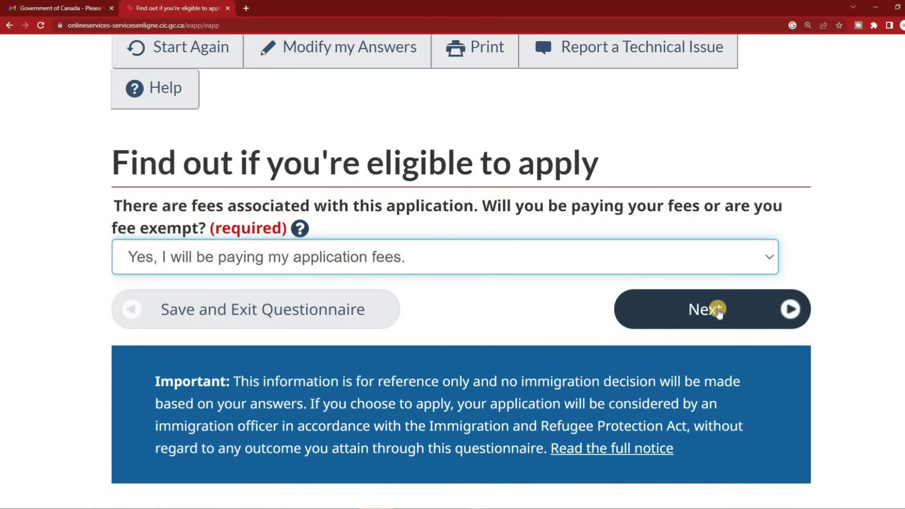
left_click(709, 308)
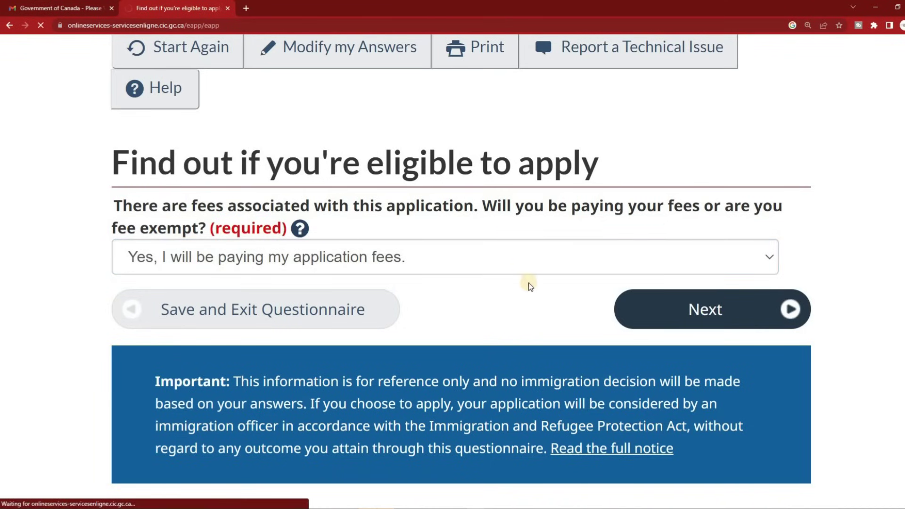
scroll(523, 275, "down", 5)
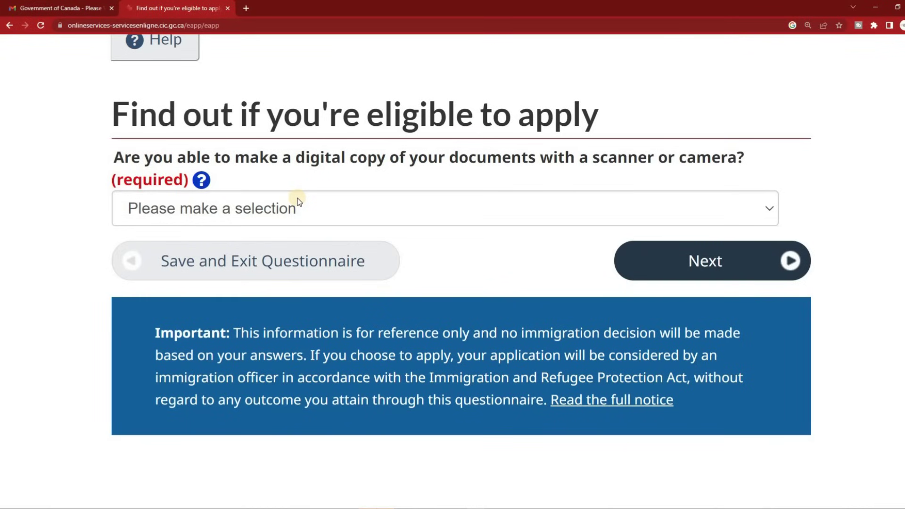
Answer Yes to making digital copies of documents with a scanner or camera and continue
left_click(298, 201)
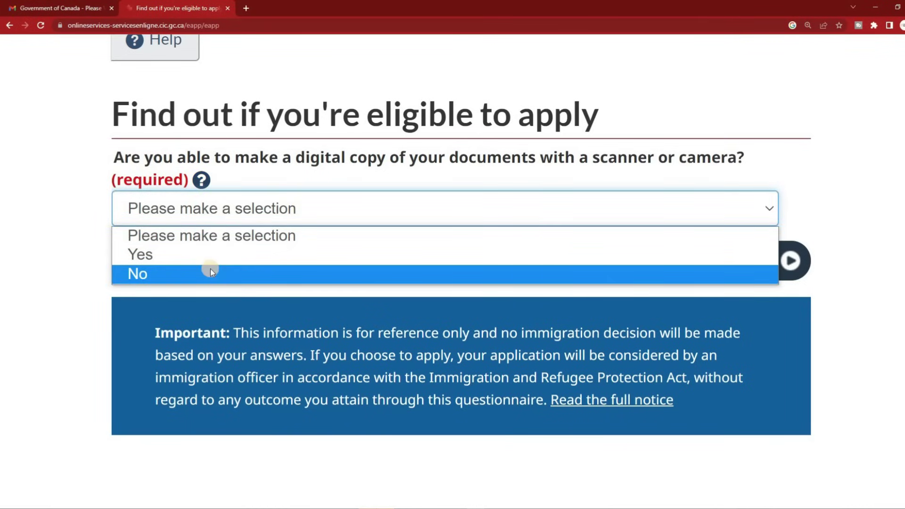
left_click(220, 256)
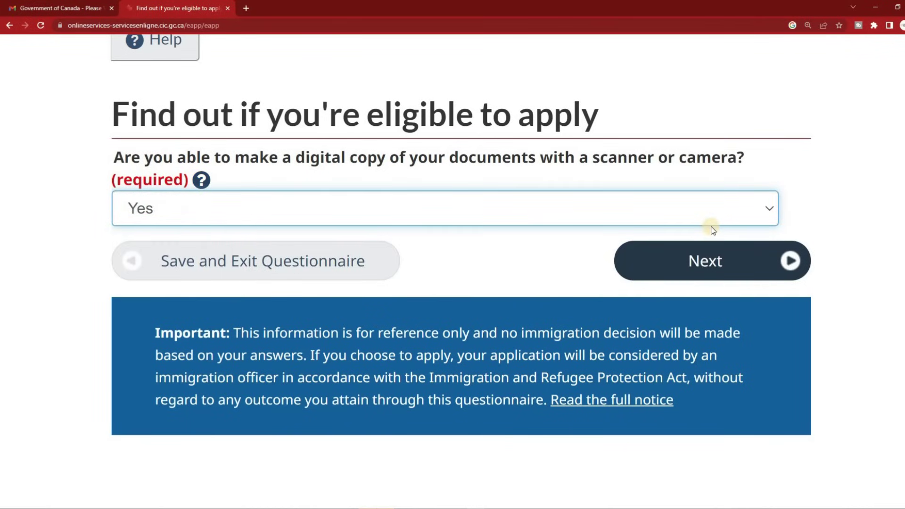
left_click(689, 259)
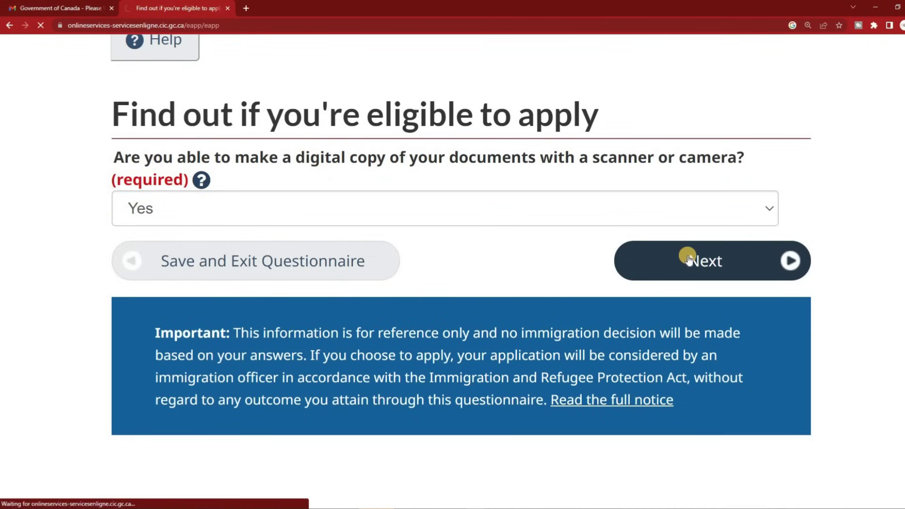
Answer Yes to paying fees online and submit to reach the Review your answers page
scroll(519, 186, "down", 3)
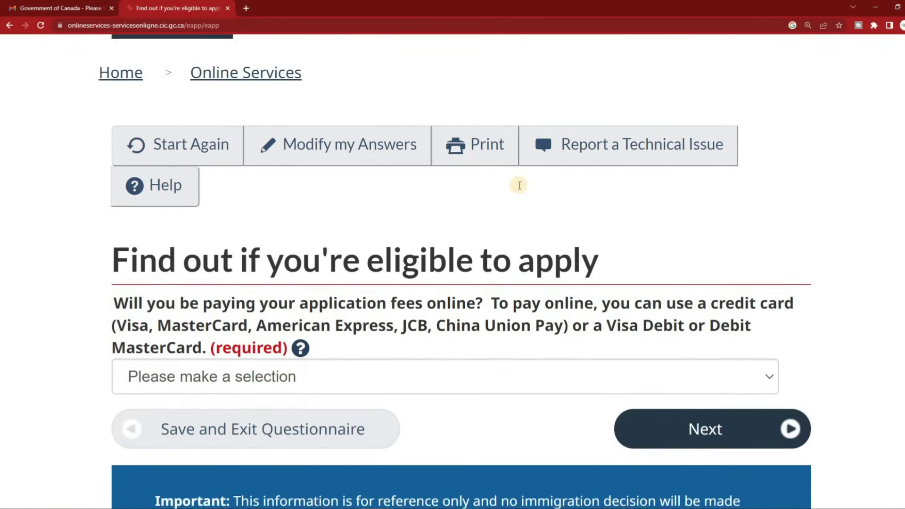
scroll(519, 185, "down", 2)
scroll(521, 189, "down", 2)
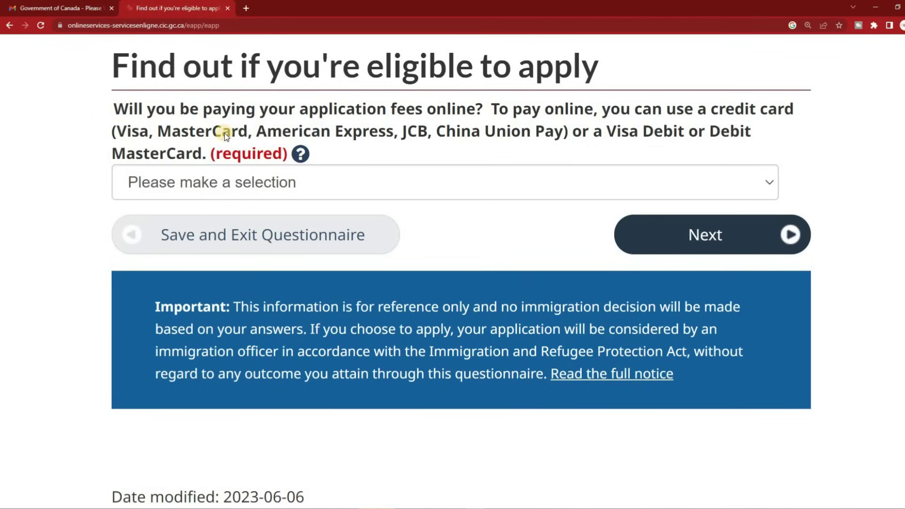
left_click(469, 178)
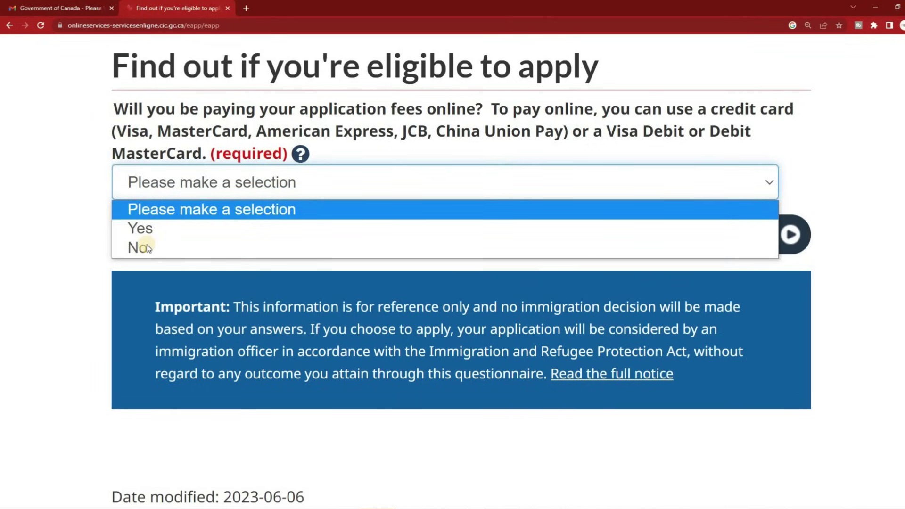
left_click(162, 231)
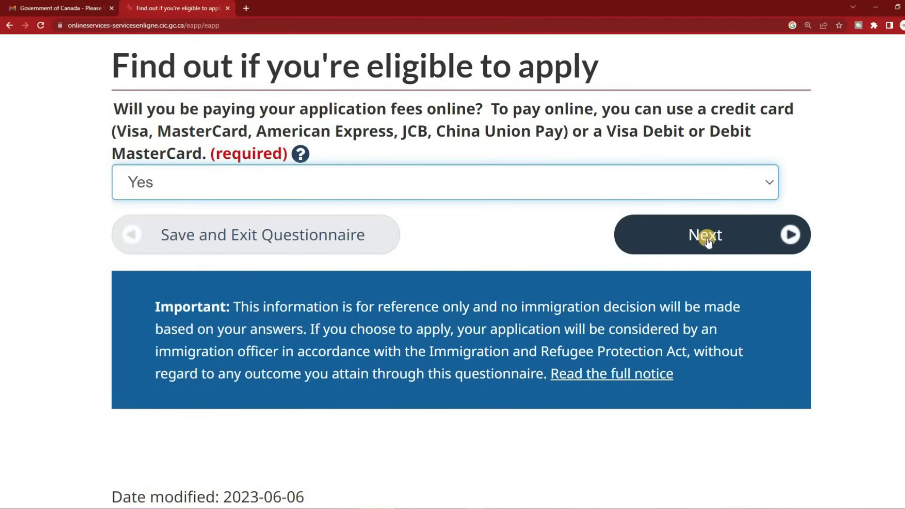
left_click(707, 239)
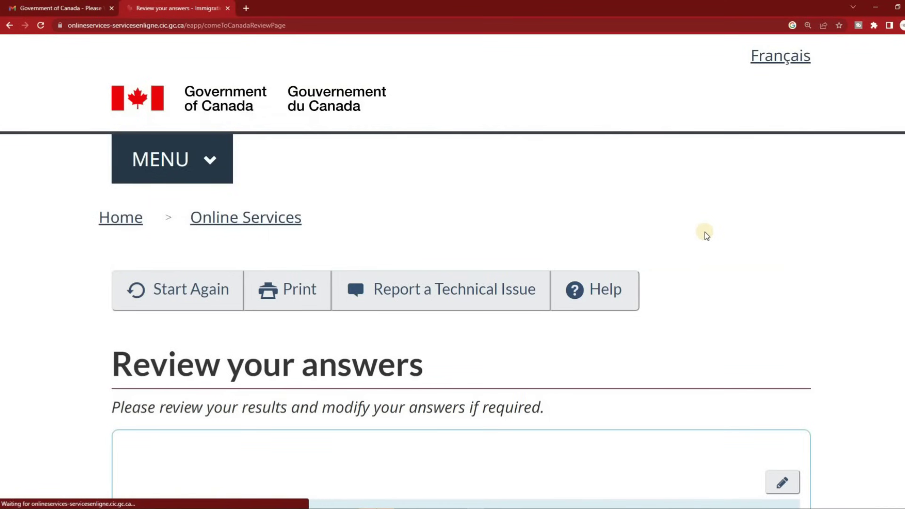
Check every answer on the Review your answers page, then continue to Submitting your application
scroll(395, 155, "down", 3)
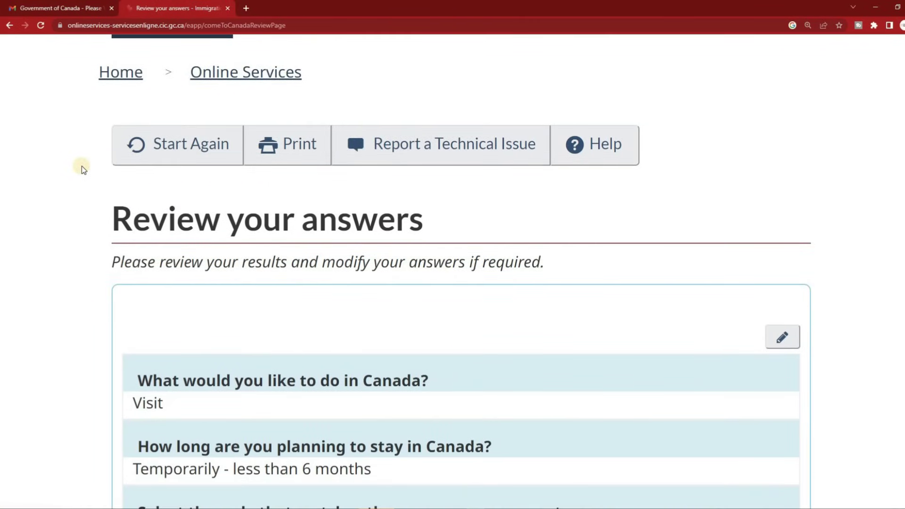
scroll(81, 166, "down", 4)
scroll(101, 147, "up", 1)
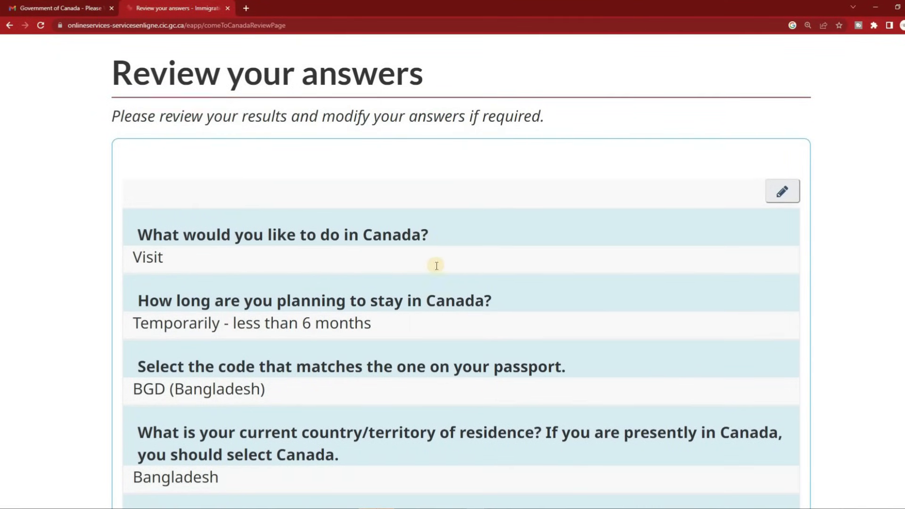
scroll(448, 264, "down", 2)
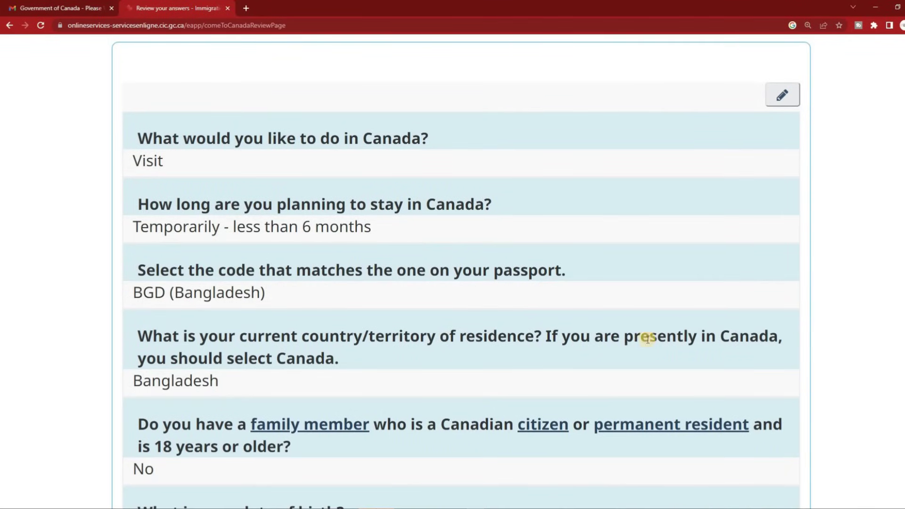
scroll(348, 313, "down", 1)
scroll(348, 313, "down", 3)
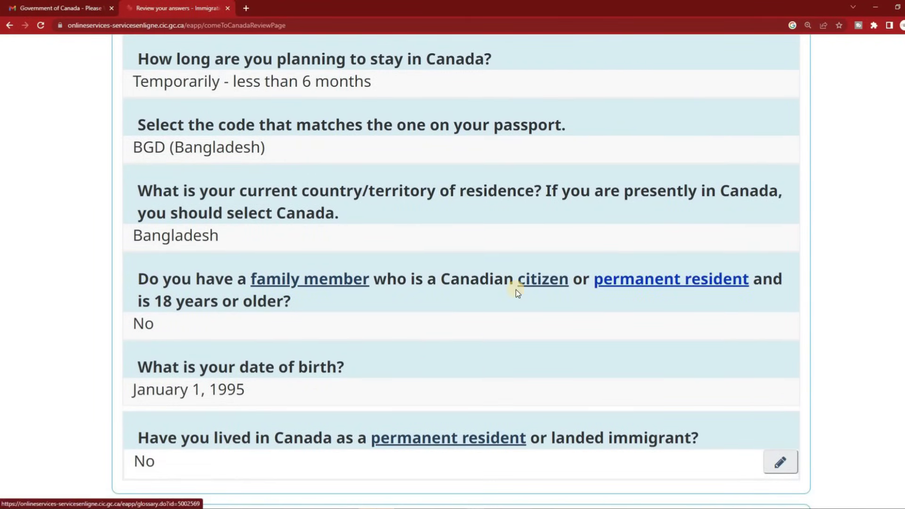
scroll(175, 302, "down", 1)
scroll(175, 304, "down", 1)
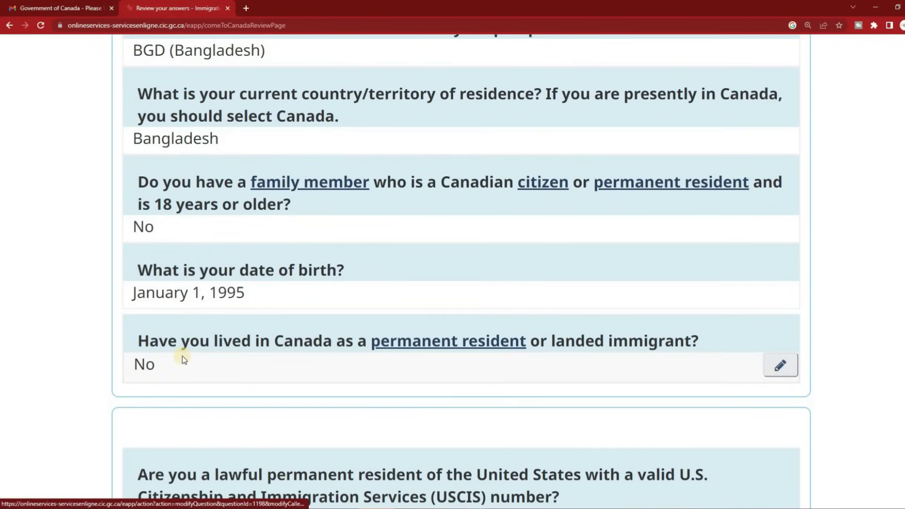
scroll(641, 326, "down", 1)
scroll(636, 326, "down", 6)
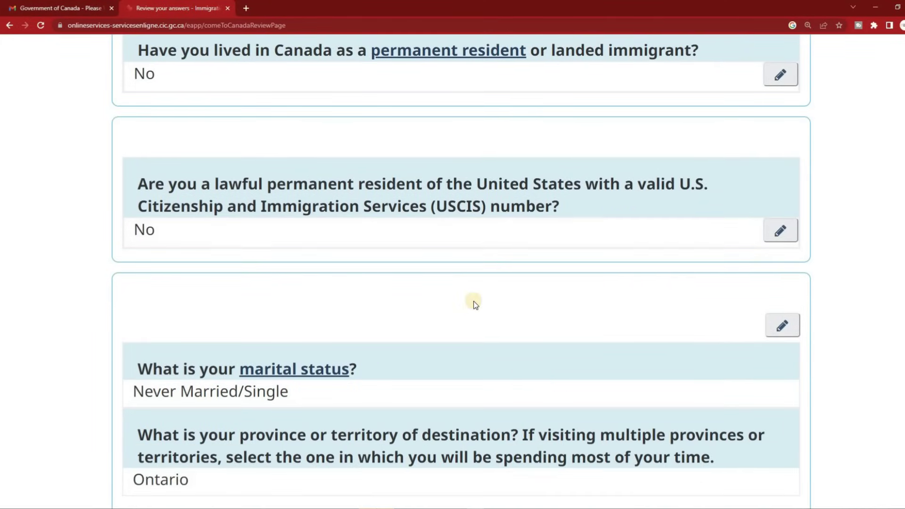
scroll(473, 302, "down", 5)
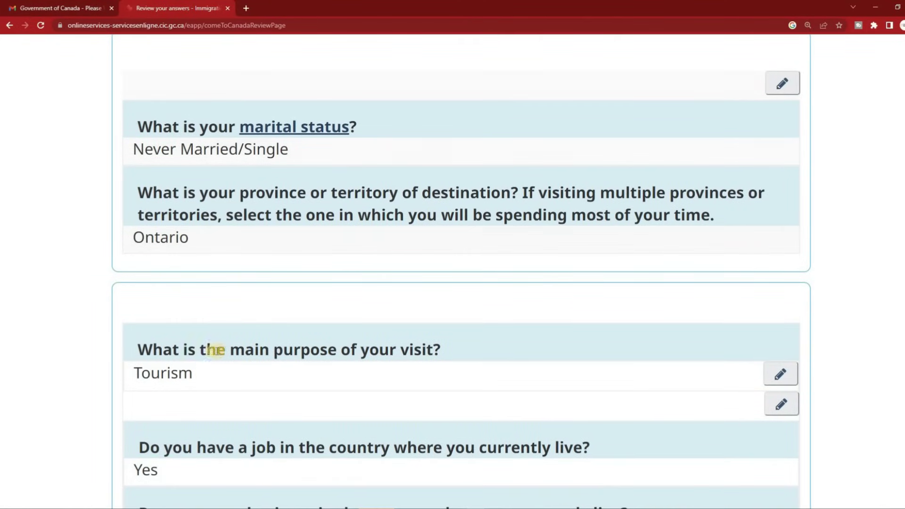
scroll(231, 269, "down", 4)
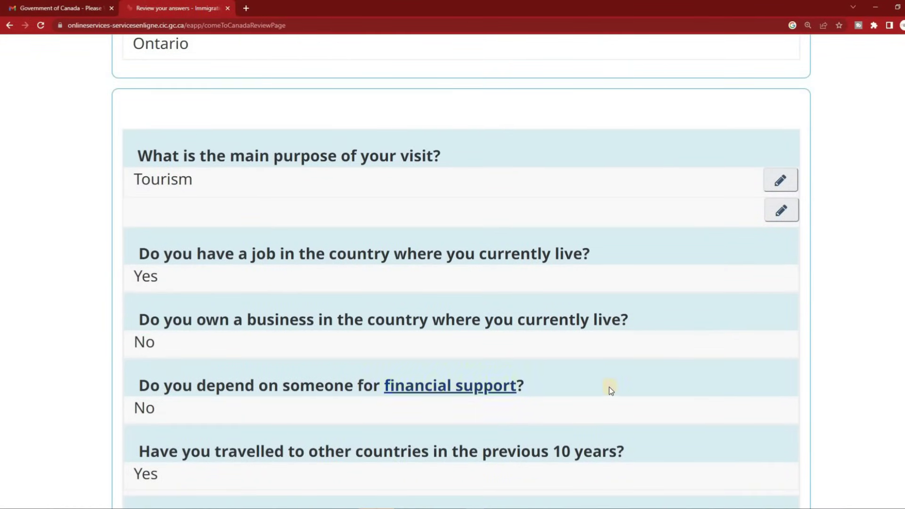
scroll(283, 368, "down", 3)
scroll(165, 361, "down", 5)
scroll(165, 360, "down", 5)
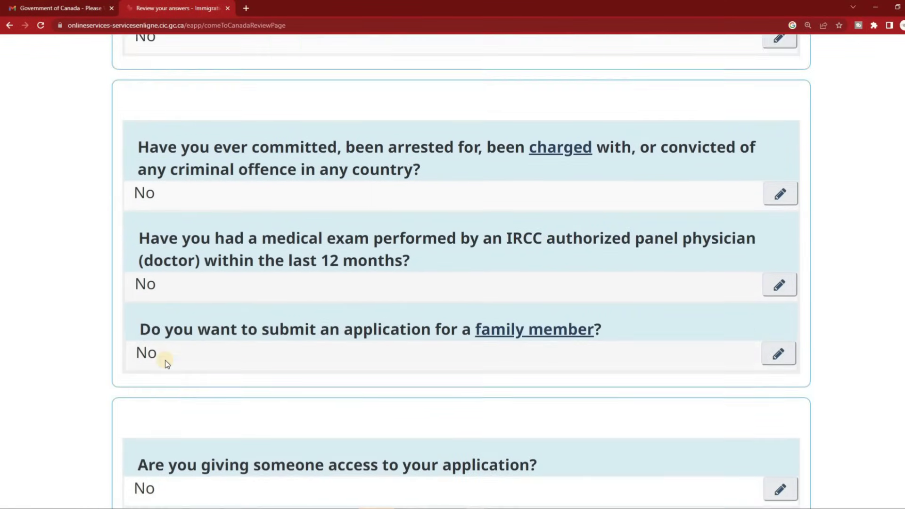
scroll(244, 210, "down", 6)
scroll(245, 210, "down", 6)
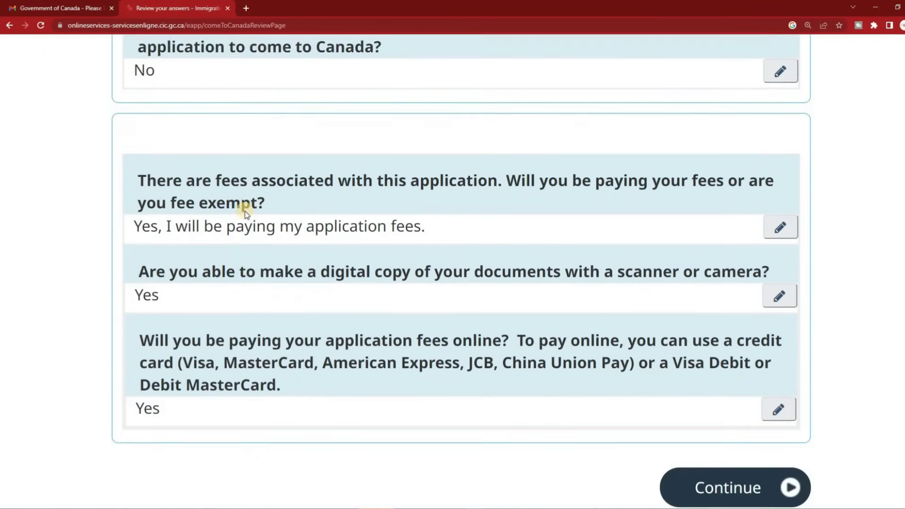
scroll(245, 211, "up", 2)
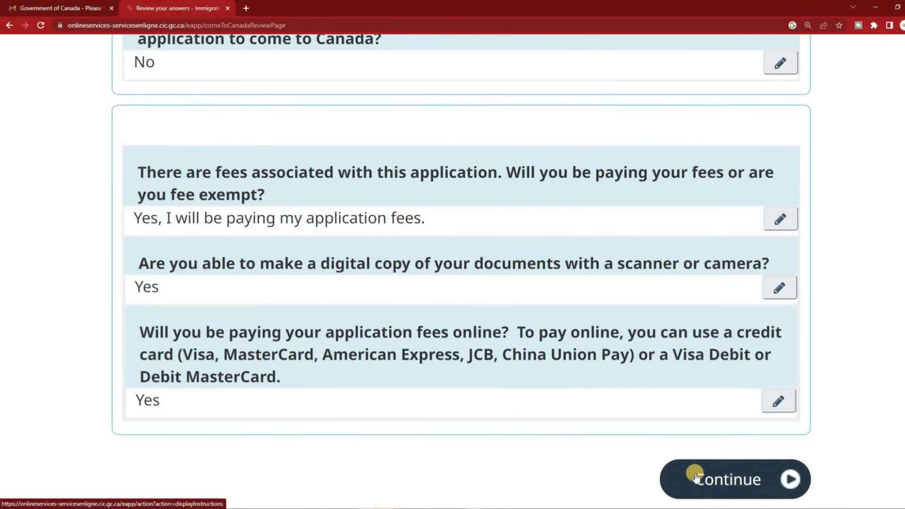
left_click(731, 484)
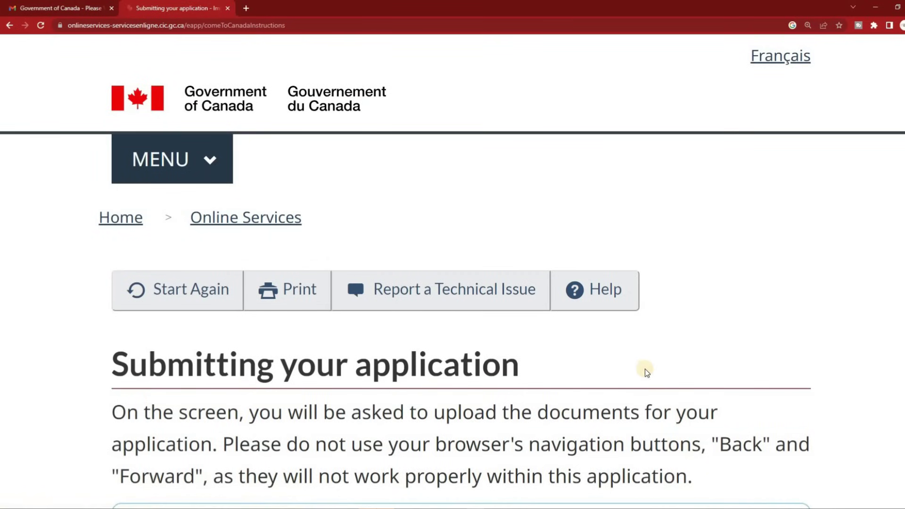
Read the submission instructions, noting the 4 MB maximum file size, and open the document checklist
scroll(636, 360, "down", 4)
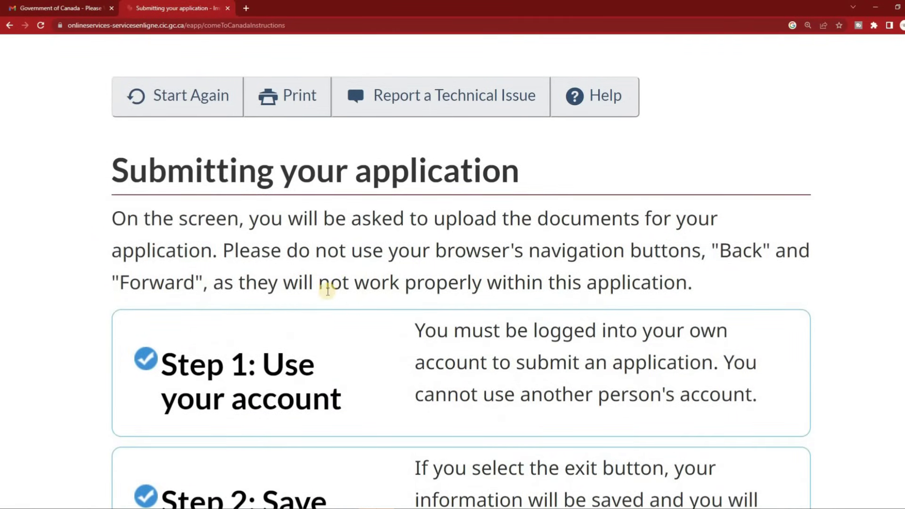
scroll(327, 291, "down", 5)
scroll(327, 292, "down", 5)
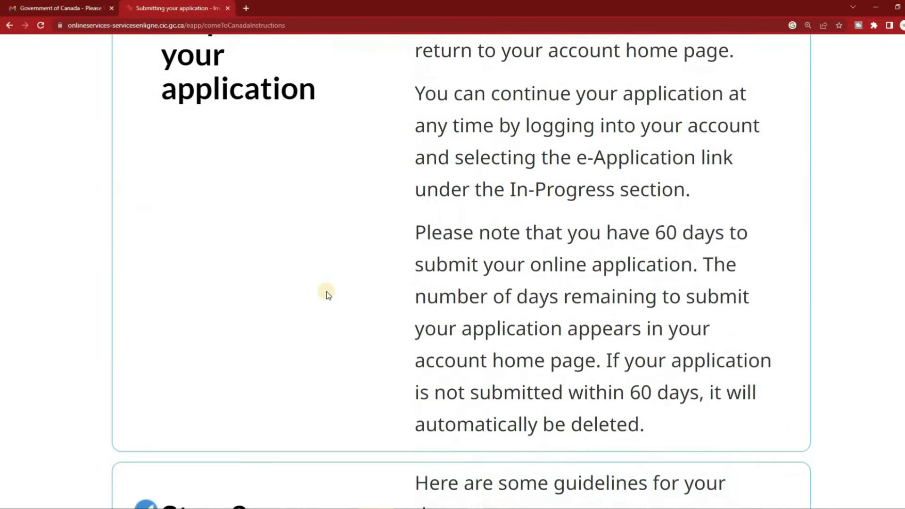
scroll(329, 295, "down", 5)
scroll(329, 295, "down", 3)
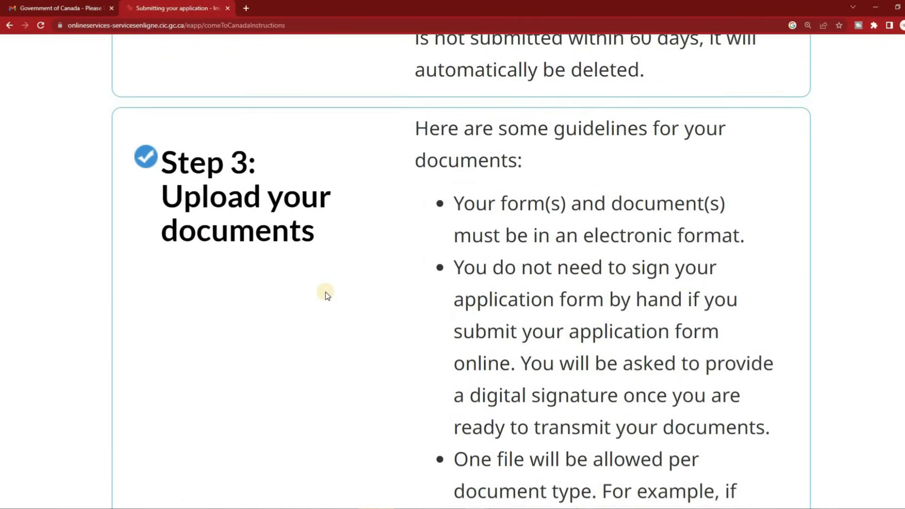
scroll(328, 295, "down", 10)
scroll(327, 295, "down", 17)
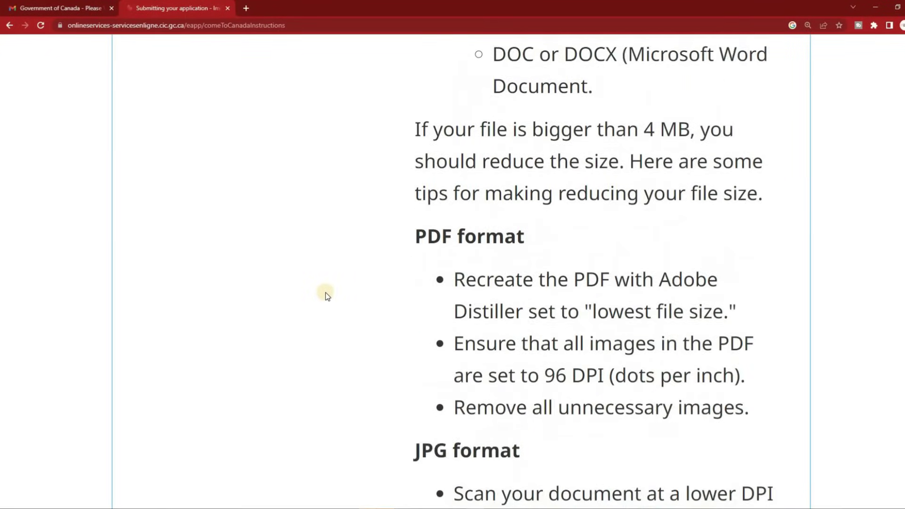
scroll(327, 295, "up", 20)
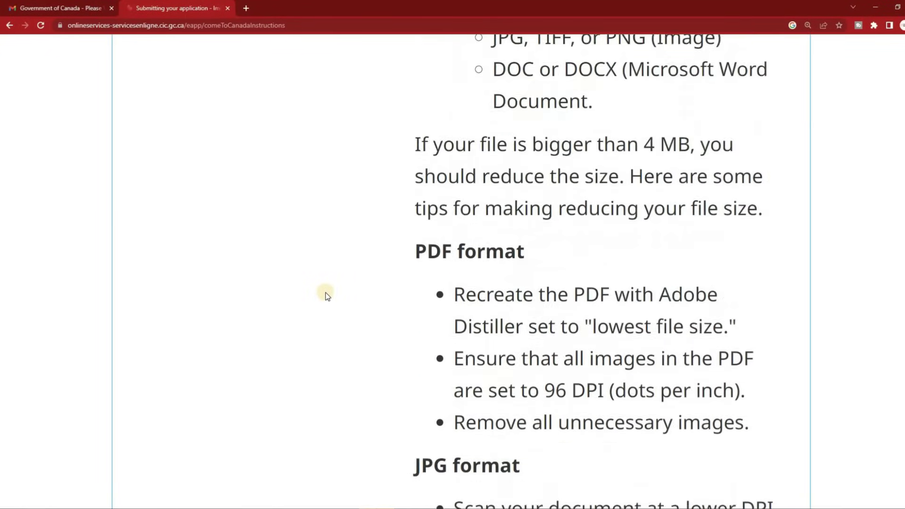
scroll(327, 296, "up", 12)
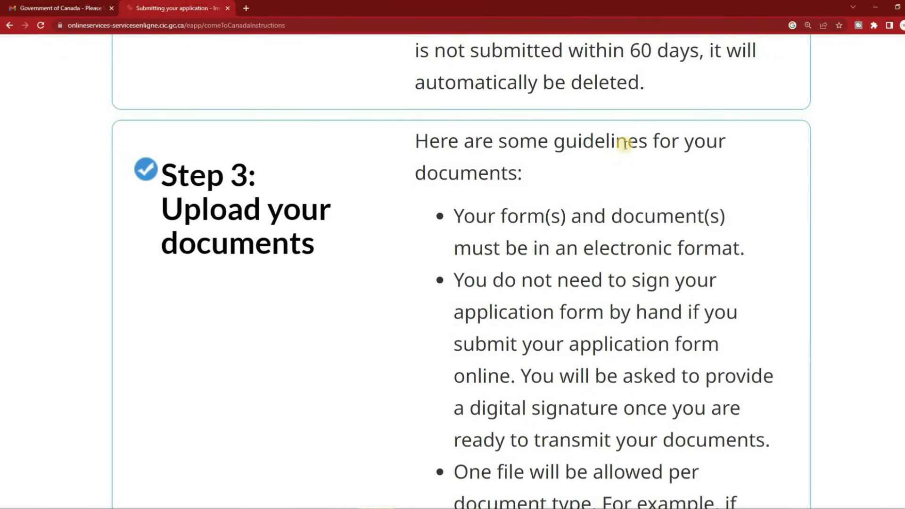
scroll(539, 255, "down", 10)
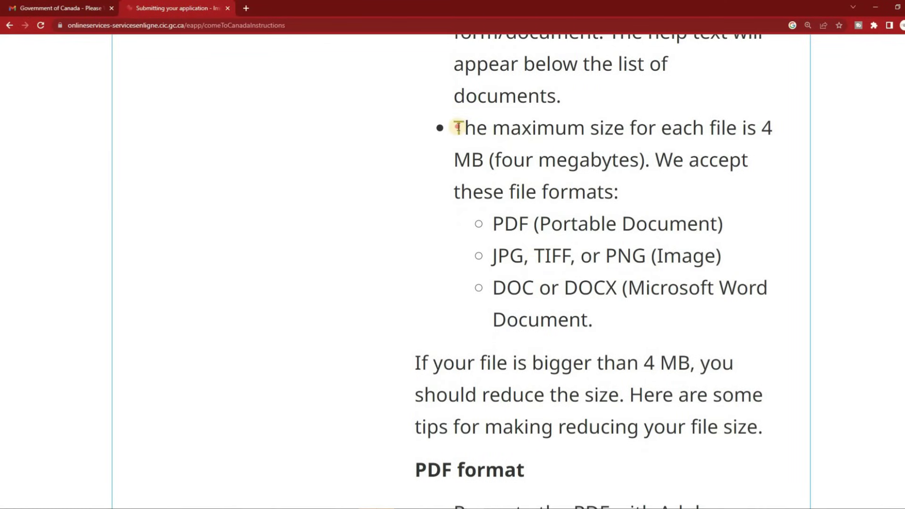
left_click_drag(455, 127, 719, 184)
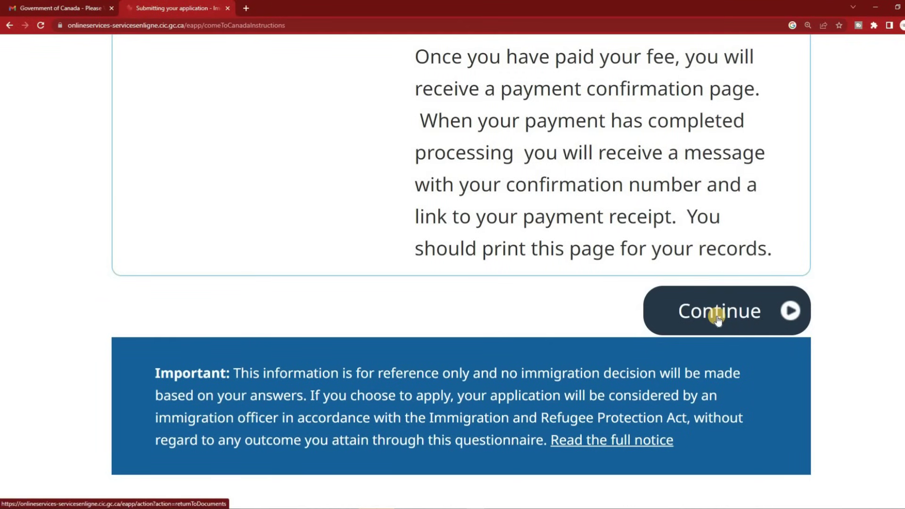
left_click(718, 319)
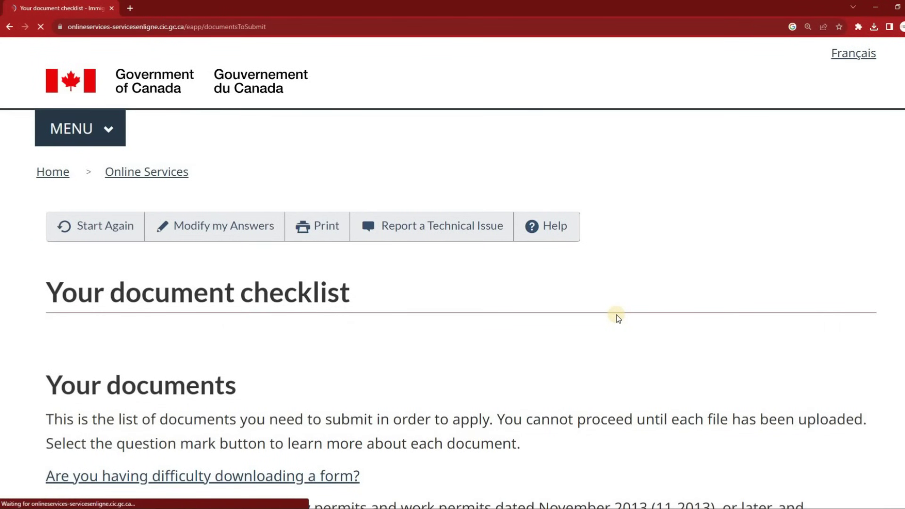
scroll(618, 318, "down", 5)
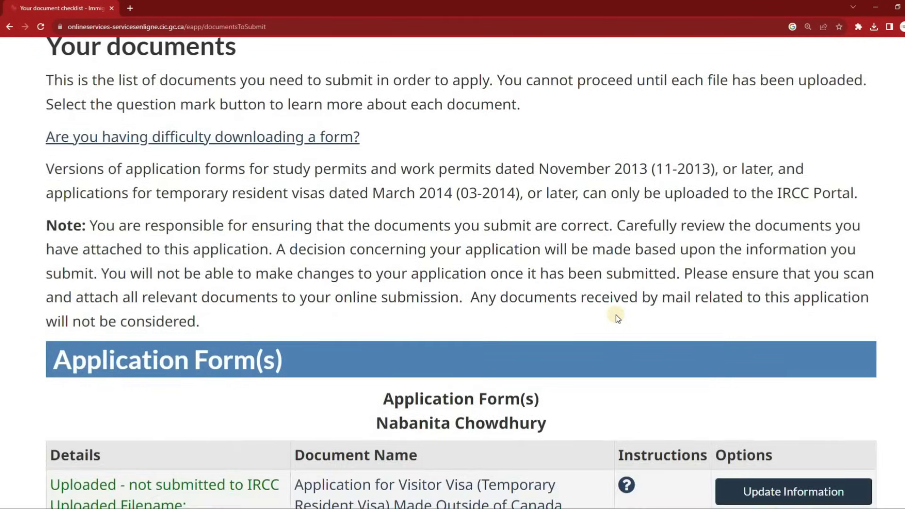
Replace the IMM5257 visitor visa form by uploading imm5257e.pdf
scroll(618, 318, "down", 5)
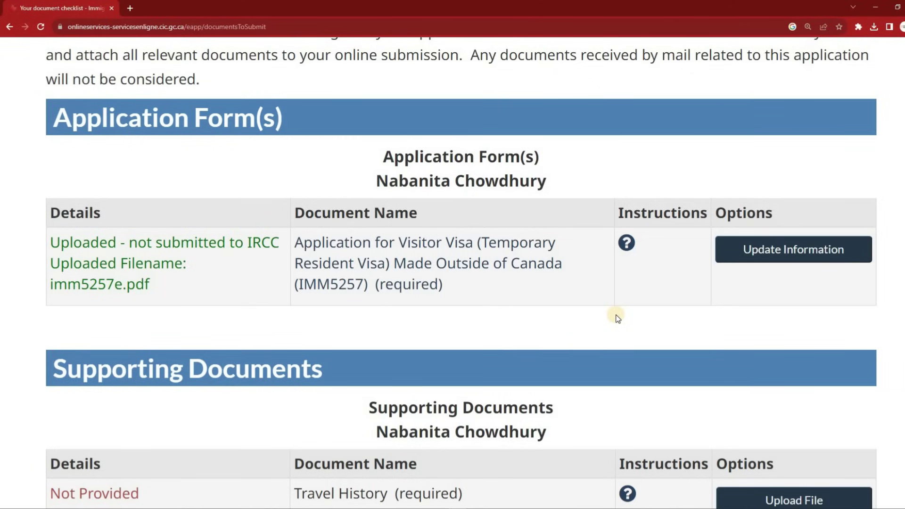
scroll(618, 318, "down", 1)
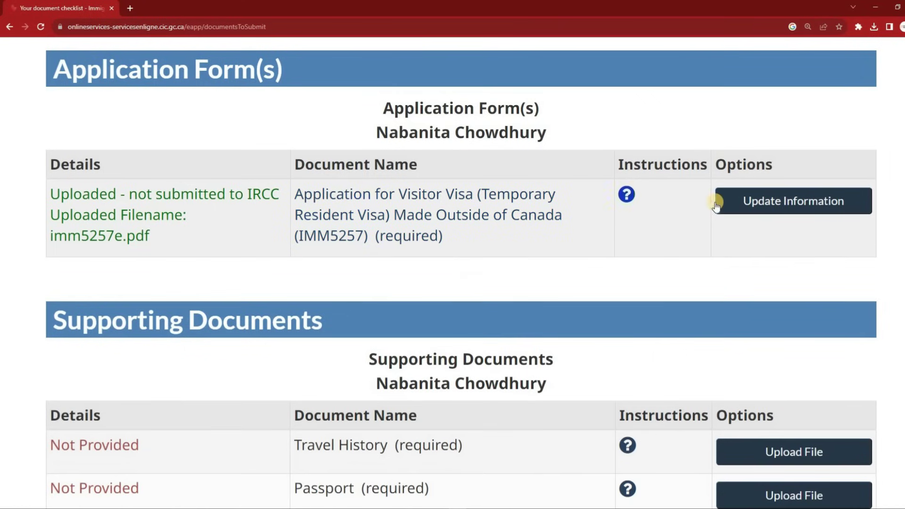
left_click(769, 202)
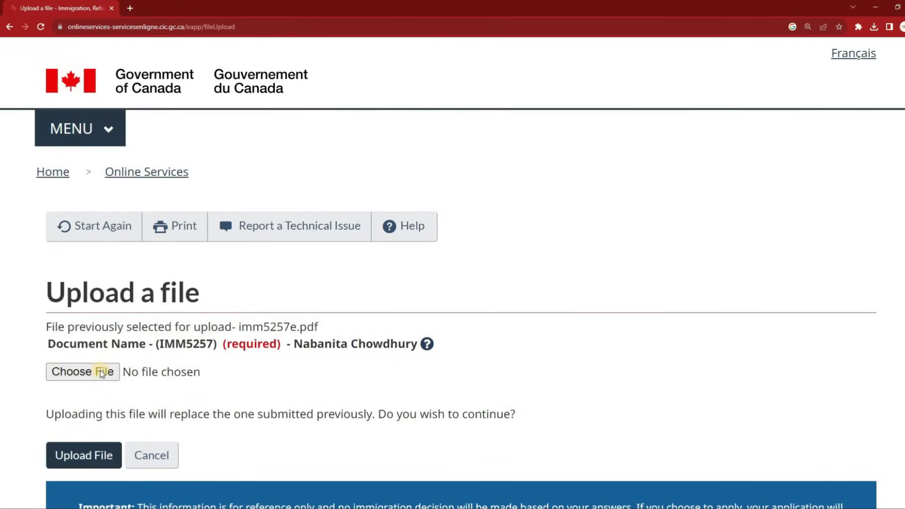
left_click(101, 372)
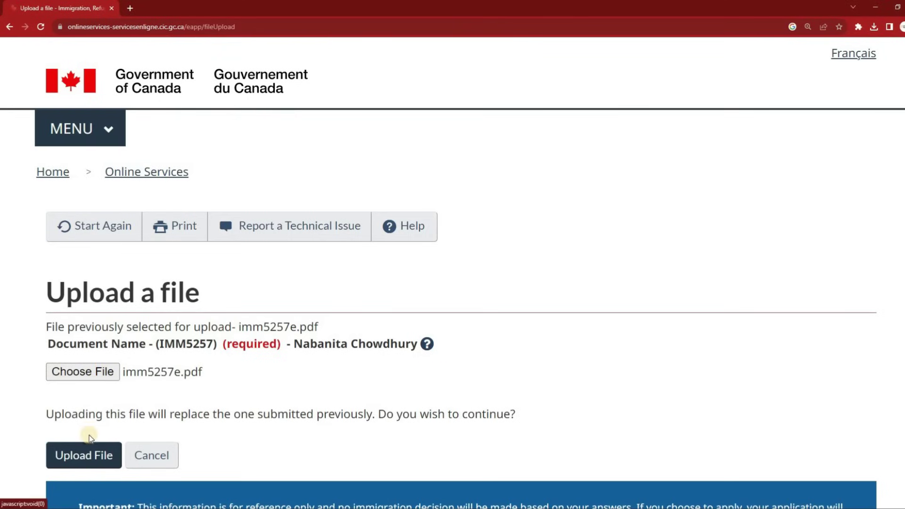
left_click(85, 454)
scroll(492, 325, "down", 4)
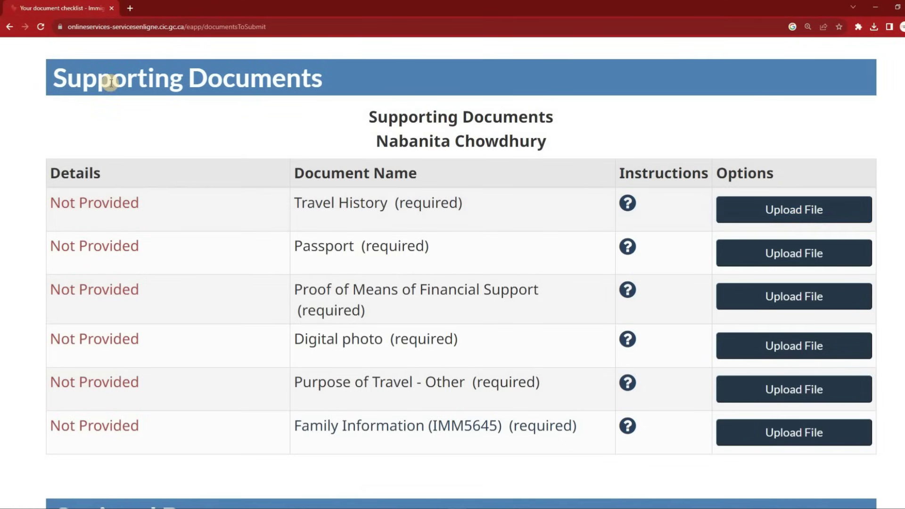
left_click_drag(50, 81, 352, 89)
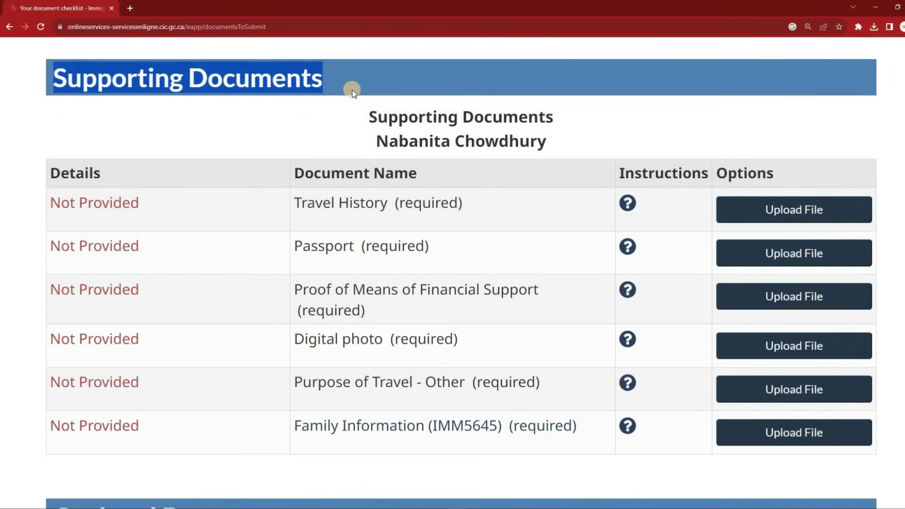
left_click(234, 136)
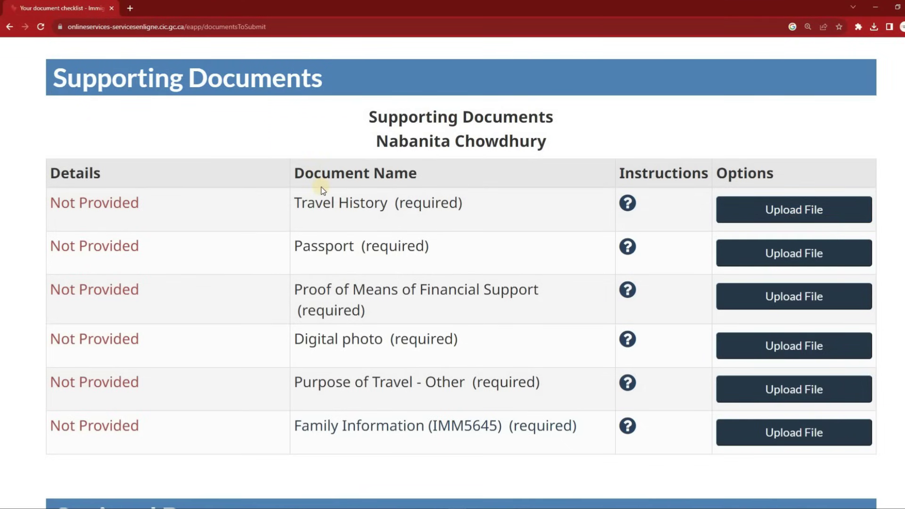
left_click_drag(292, 203, 454, 207)
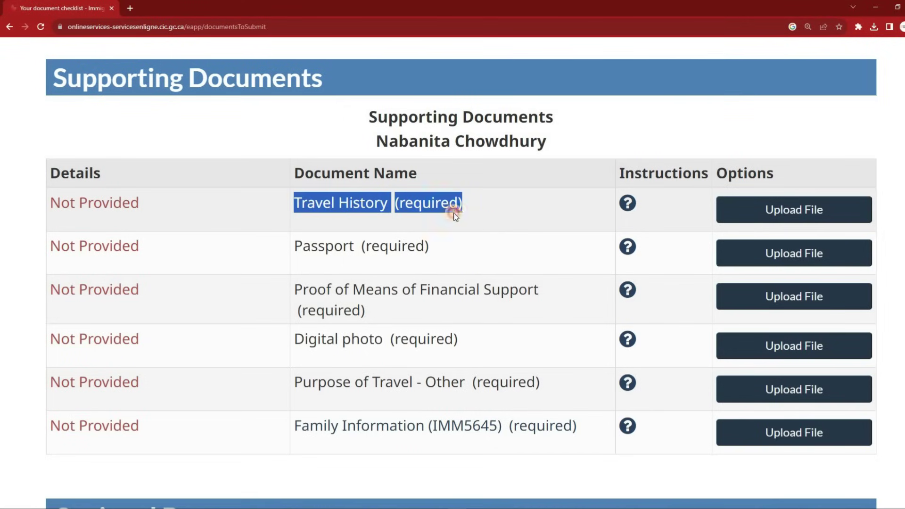
left_click_drag(296, 245, 454, 237)
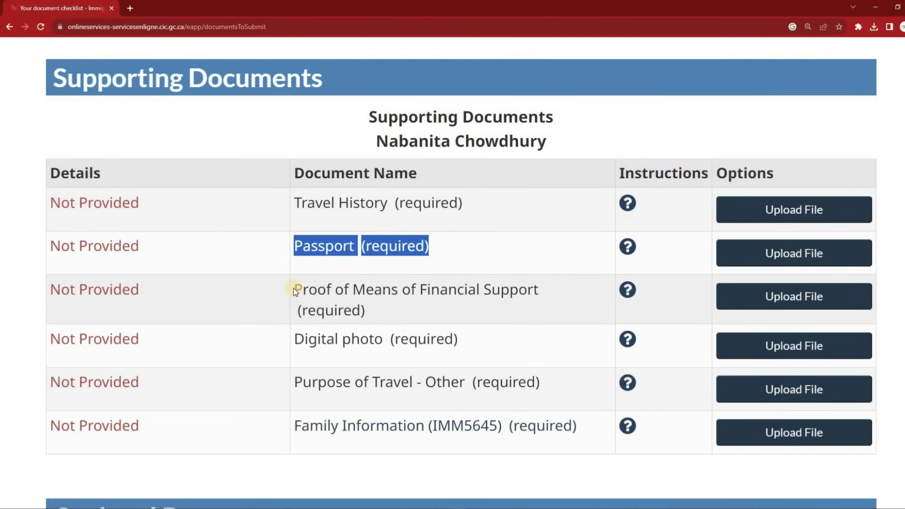
left_click_drag(297, 286, 553, 288)
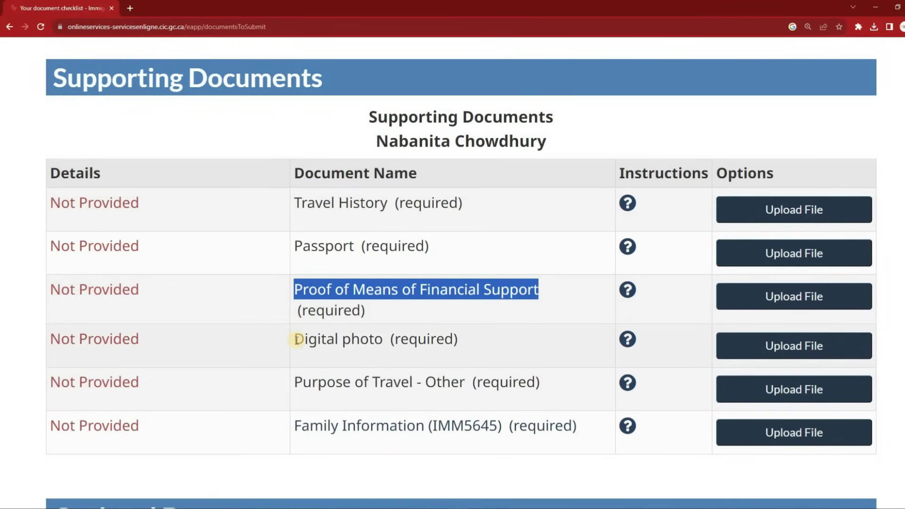
left_click_drag(296, 339, 382, 342)
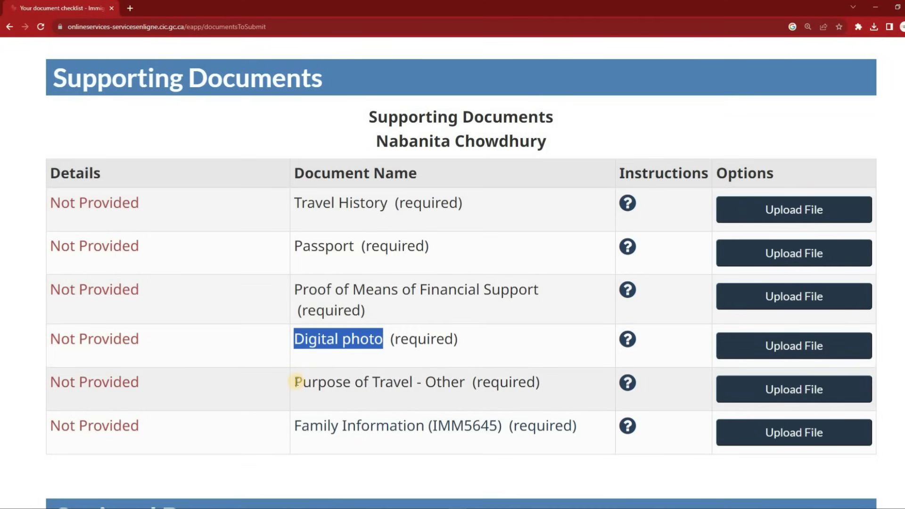
left_click(321, 381)
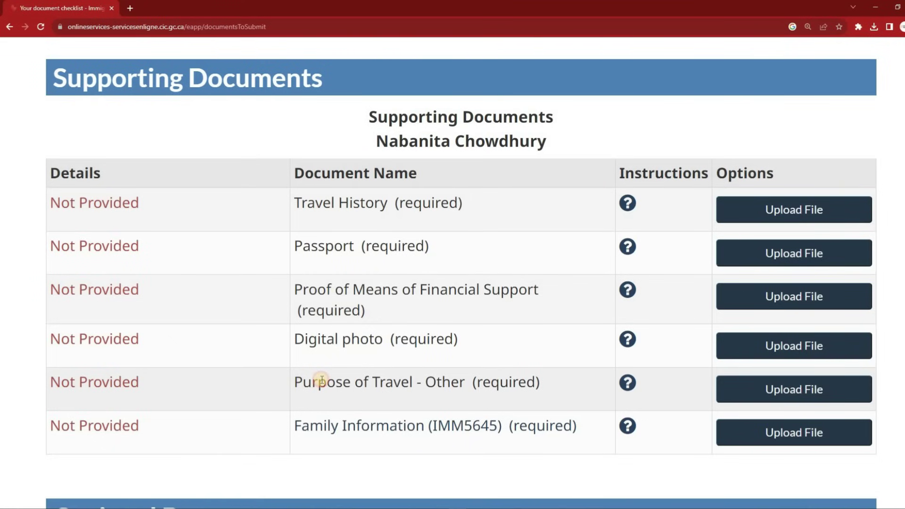
left_click_drag(295, 382, 561, 391)
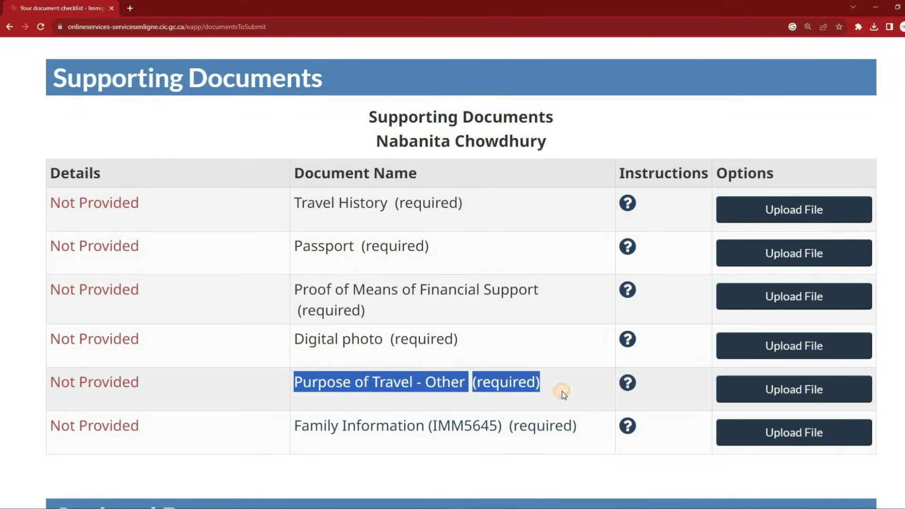
right_click(463, 389)
left_click(429, 398)
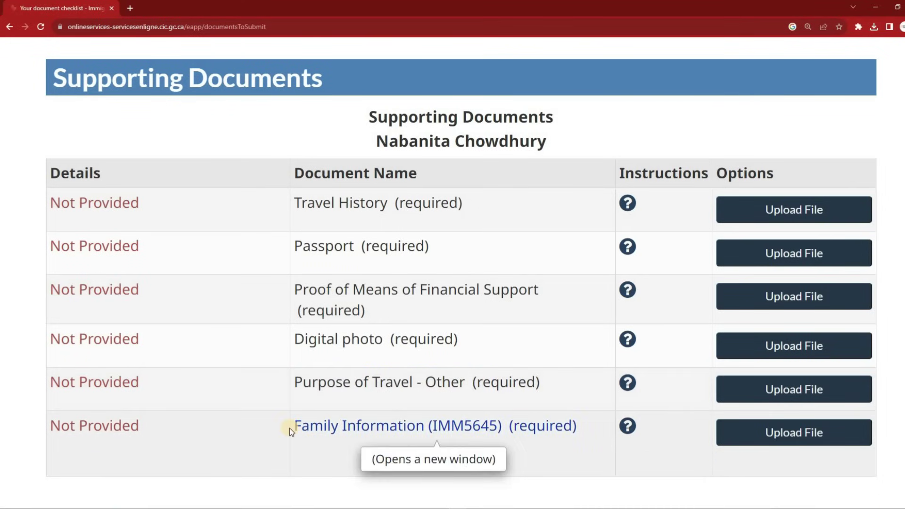
left_click_drag(437, 427, 581, 428)
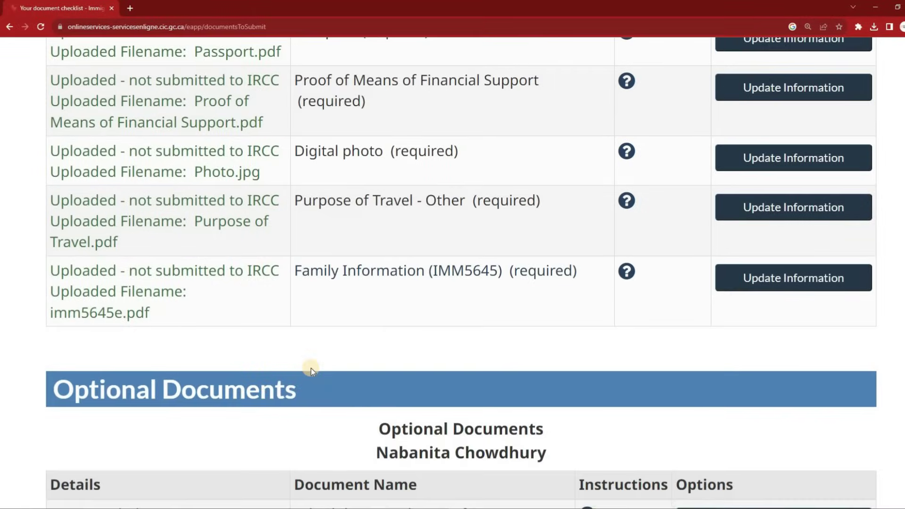
Look over the Optional Documents section of the document checklist
scroll(310, 372, "down", 6)
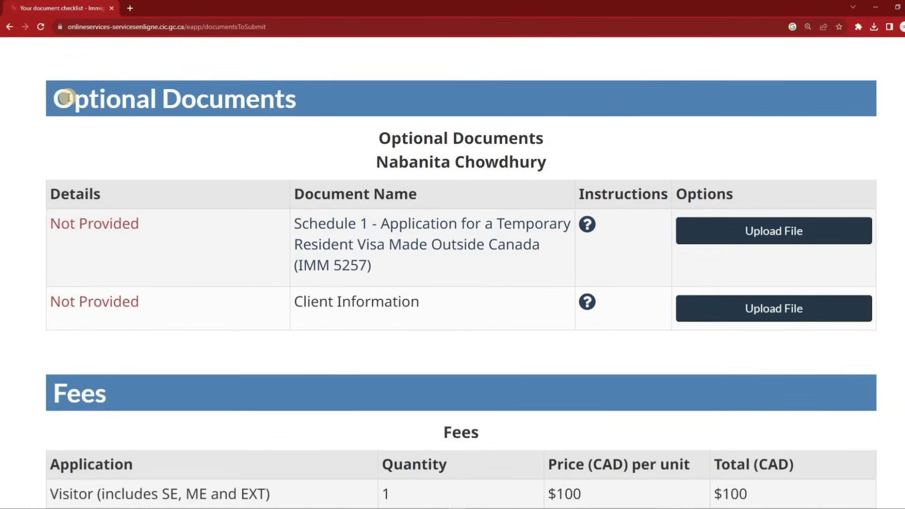
left_click_drag(57, 97, 337, 101)
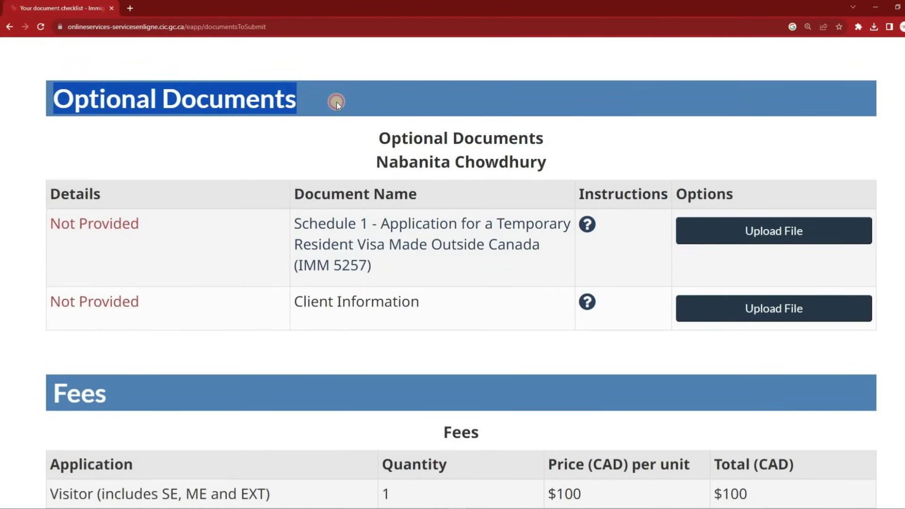
scroll(311, 371, "up", 9)
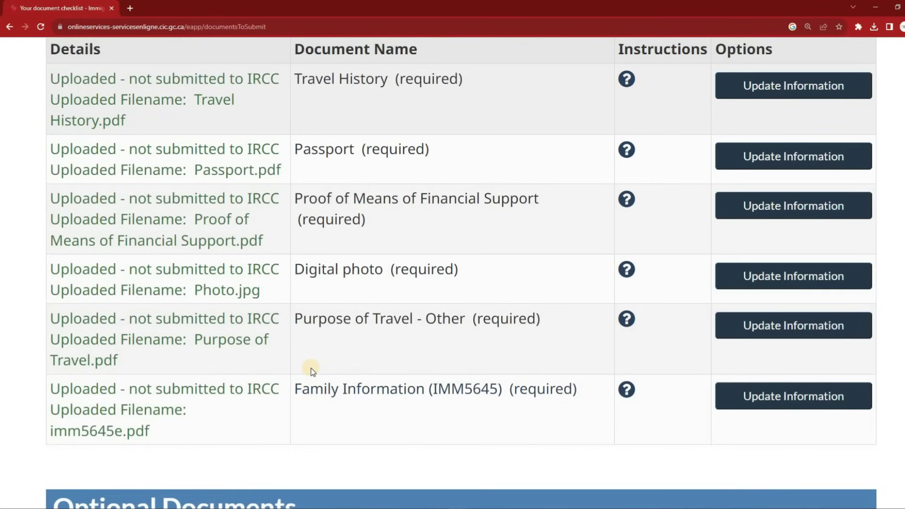
scroll(17, 290, "down", 15)
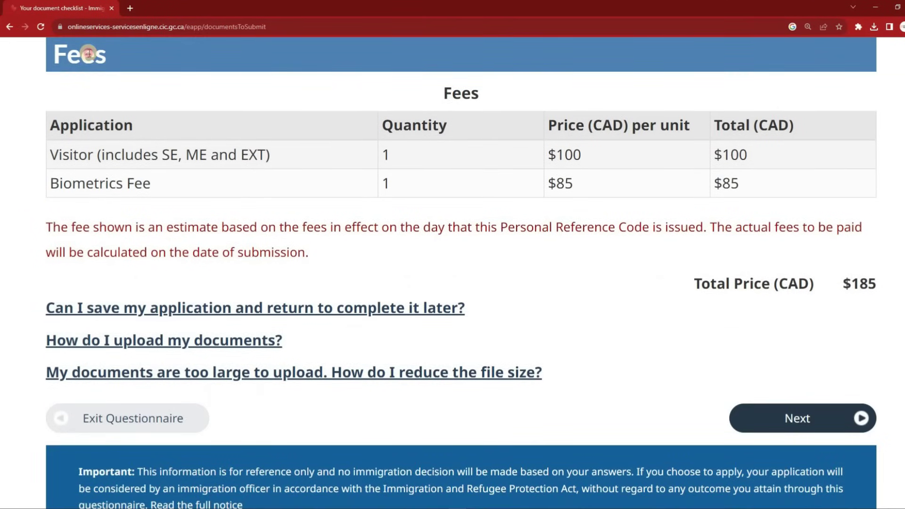
Review the fees: $100 visitor application plus $85 biometrics, totalling $185
double_click(88, 53)
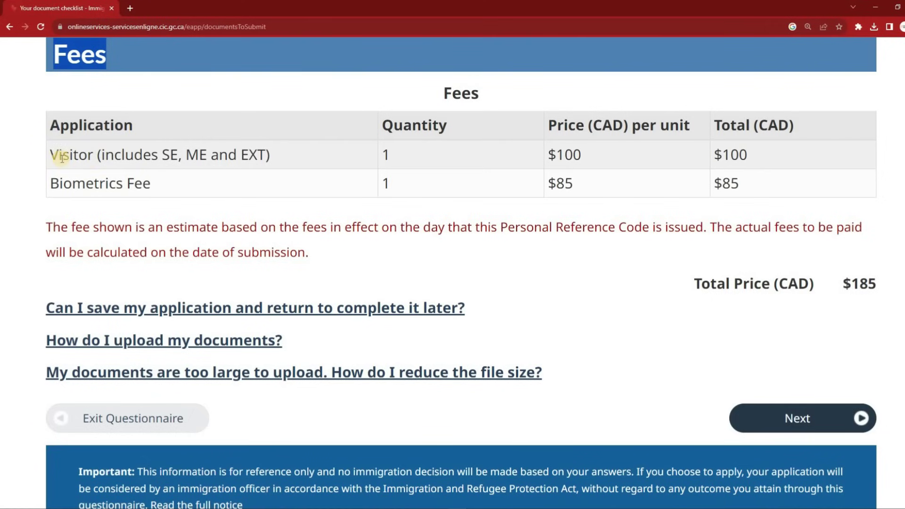
left_click_drag(54, 154, 317, 152)
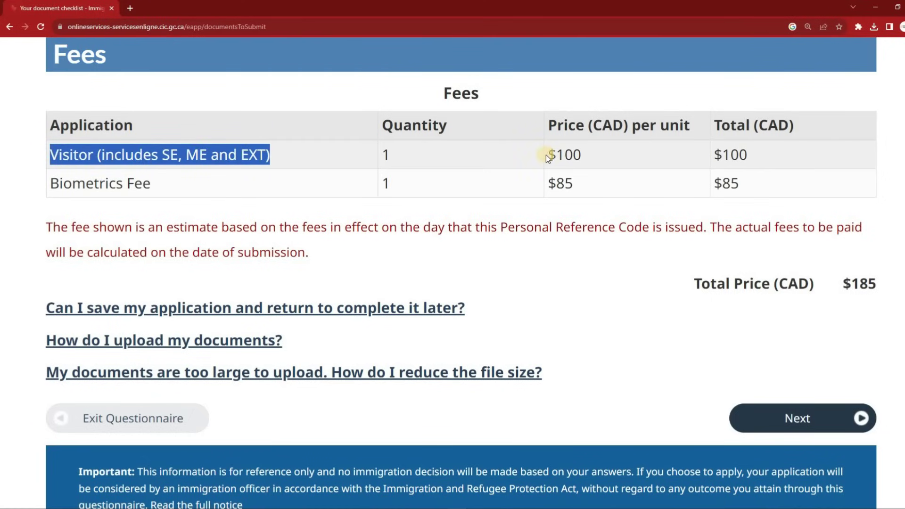
left_click_drag(547, 155, 624, 154)
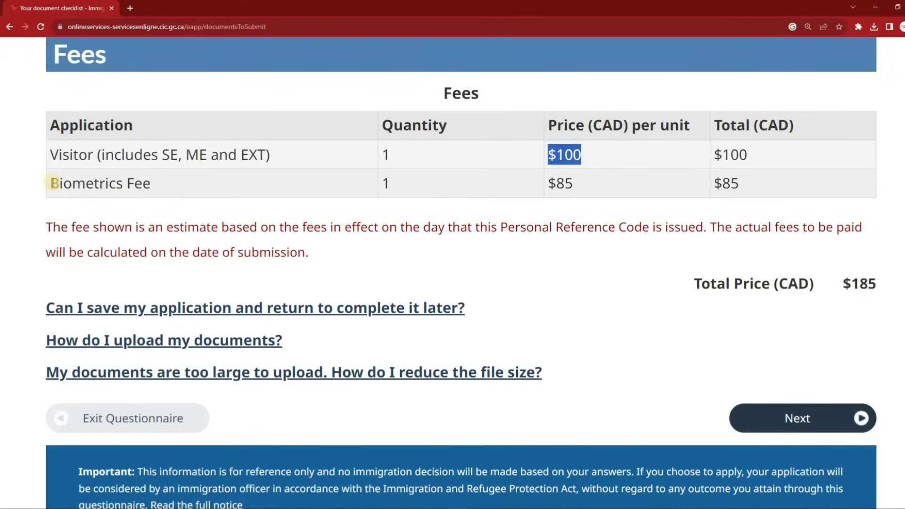
left_click_drag(53, 183, 179, 185)
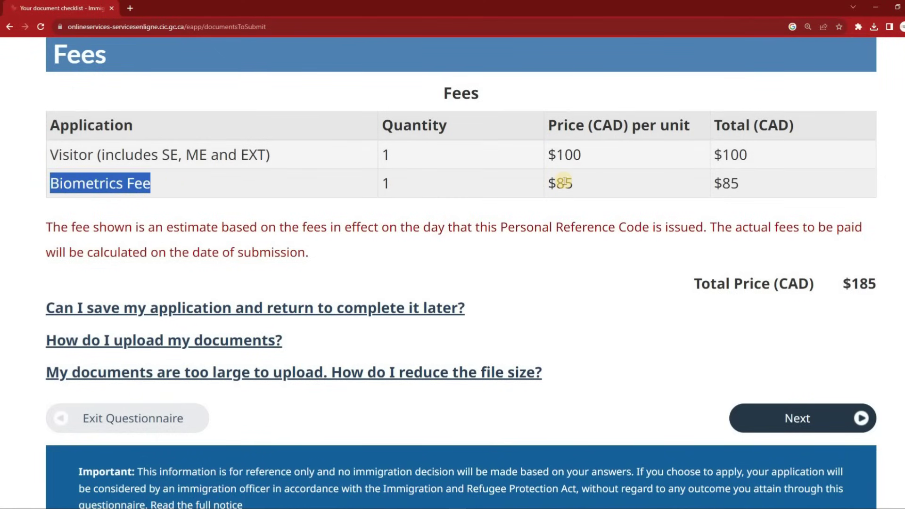
left_click_drag(549, 183, 595, 185)
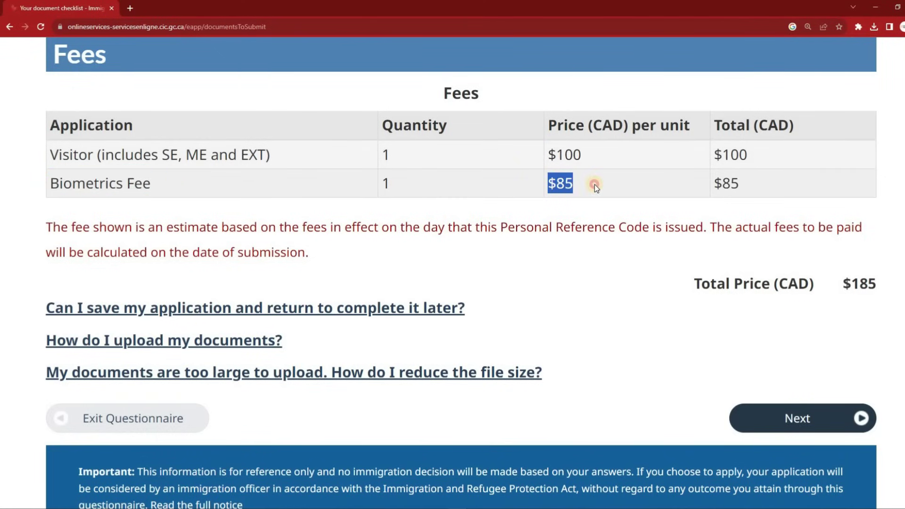
left_click(657, 259)
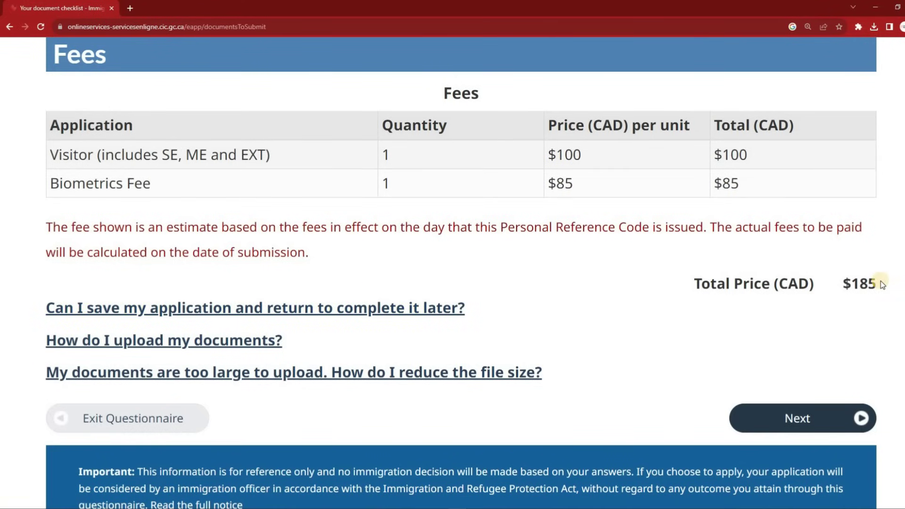
left_click_drag(876, 282, 639, 296)
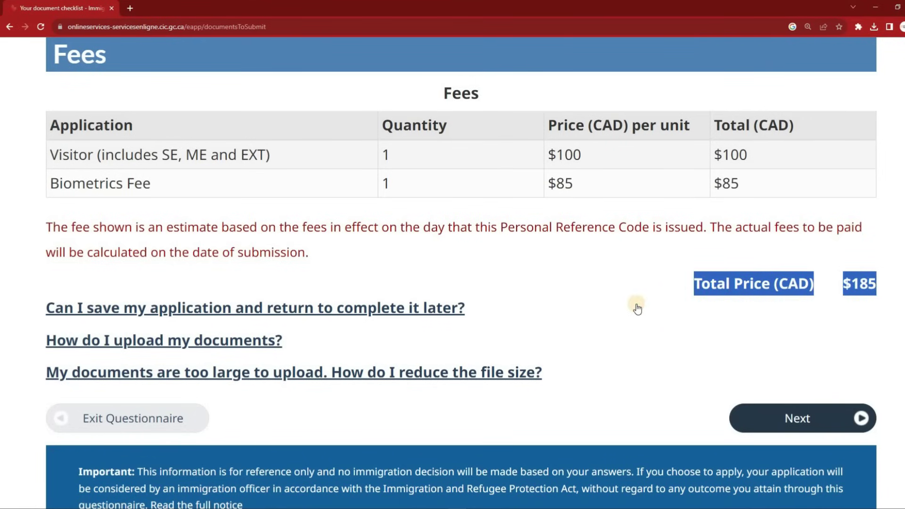
left_click(632, 306)
scroll(628, 307, "down", 2)
scroll(628, 311, "down", 5)
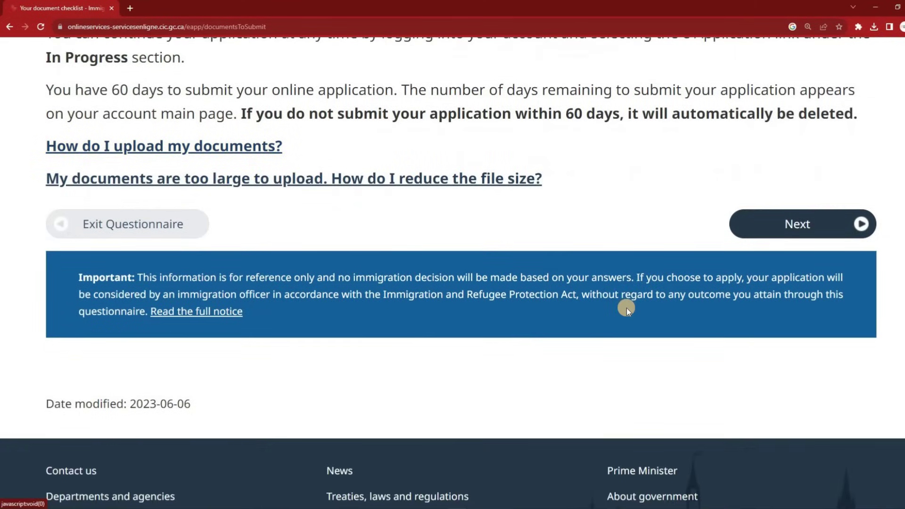
scroll(627, 307, "up", 3)
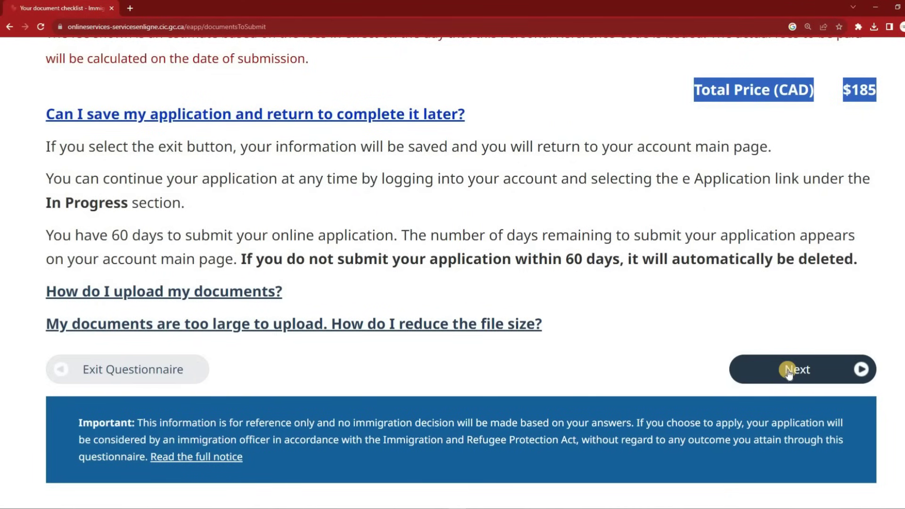
Move on to the declaration and electronic signature page and read the declaration
left_click(789, 372)
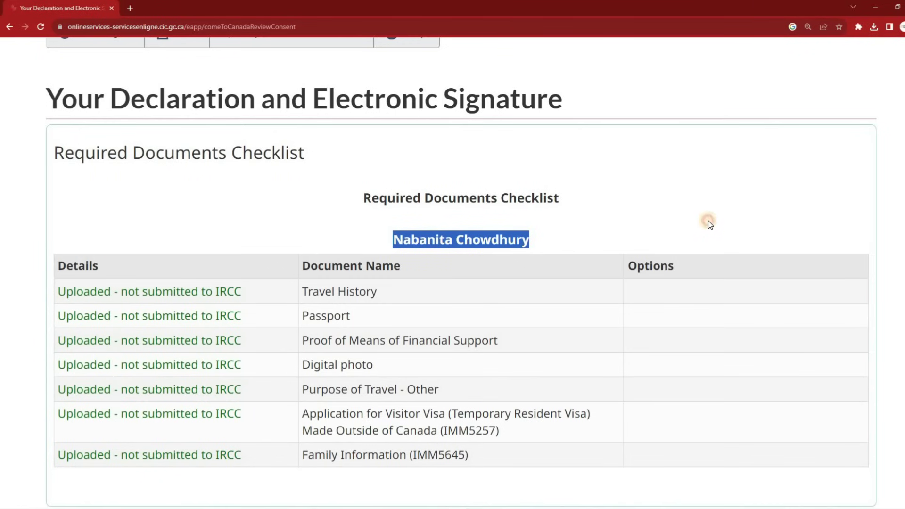
left_click(708, 221)
scroll(708, 220, "down", 4)
scroll(707, 223, "down", 10)
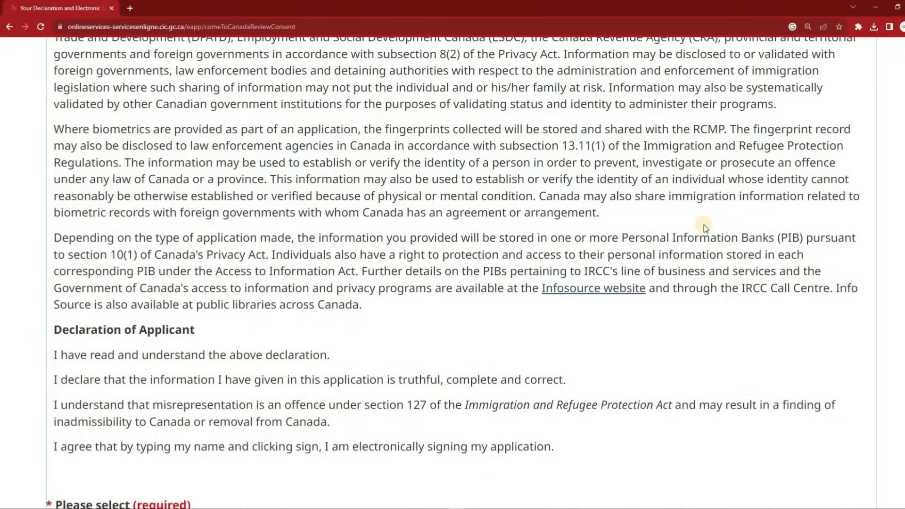
scroll(703, 224, "up", 3)
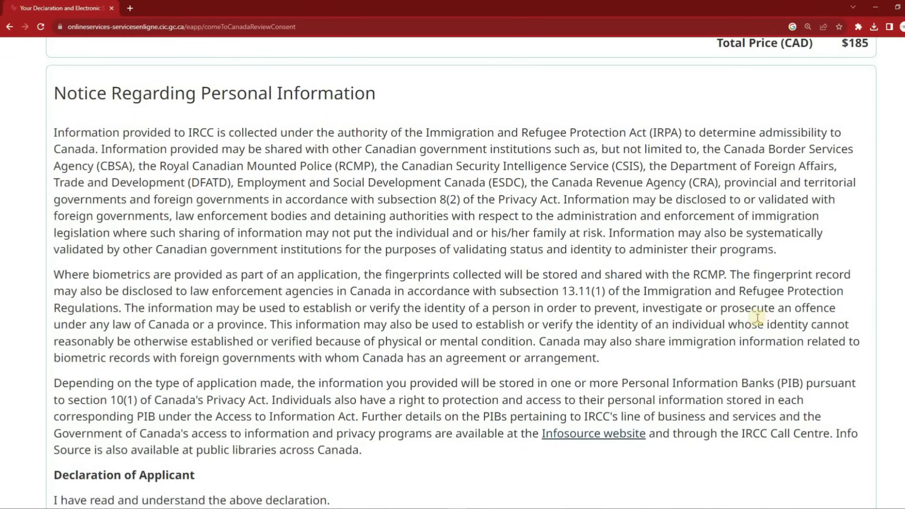
scroll(191, 252, "down", 6)
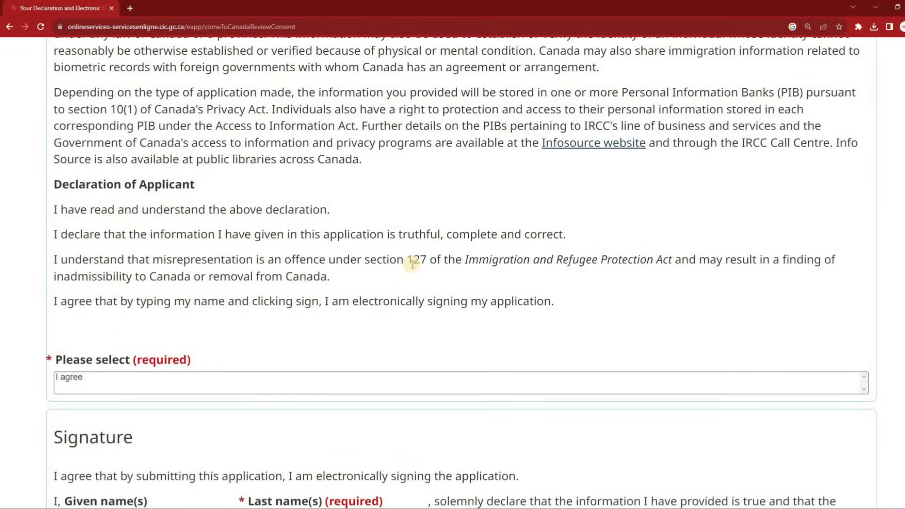
scroll(413, 258, "down", 6)
Enter only the applicant's given name in the signature Given name field
left_click(149, 240)
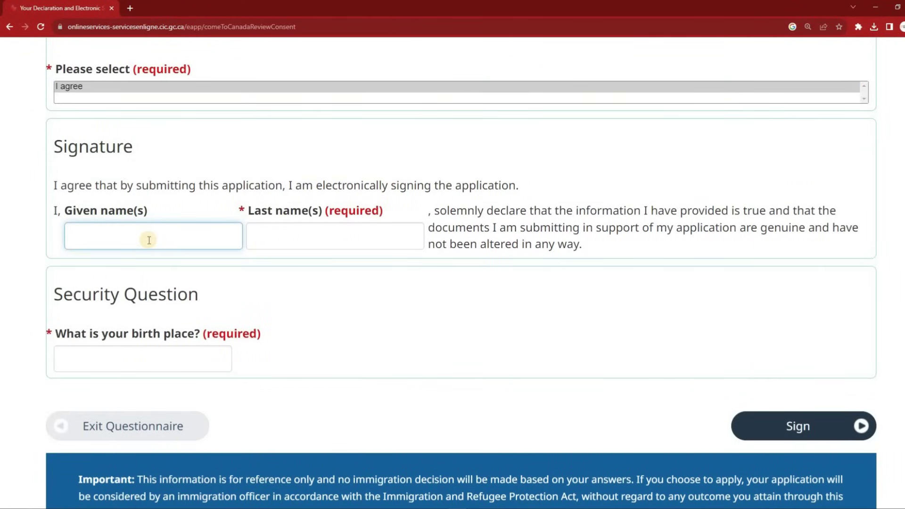
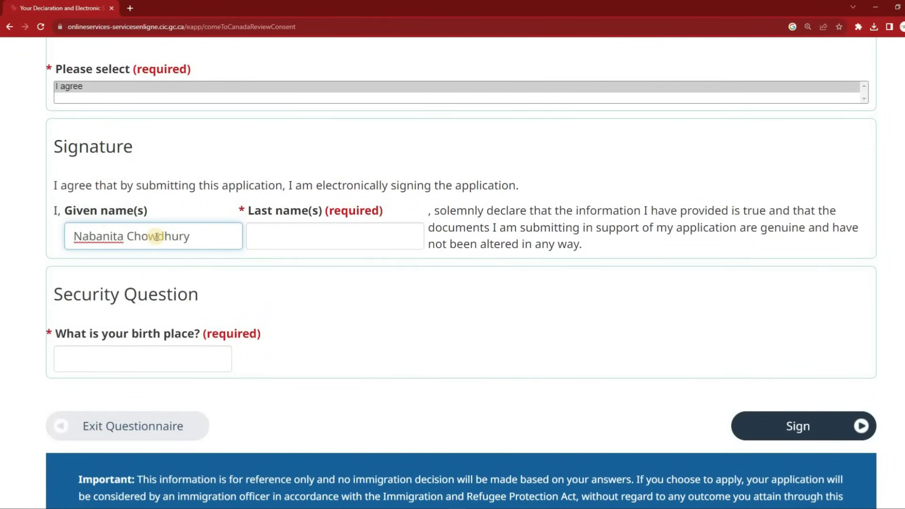
double_click(150, 237)
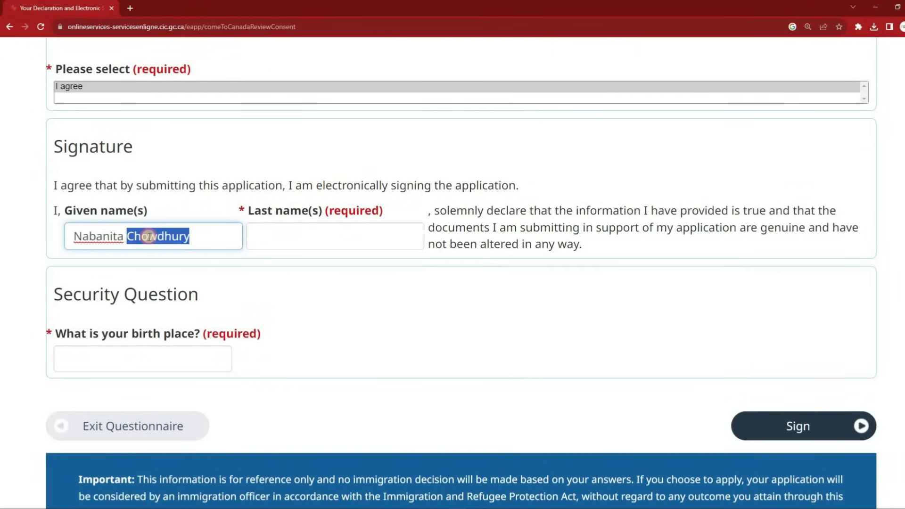
key("BackSpace")
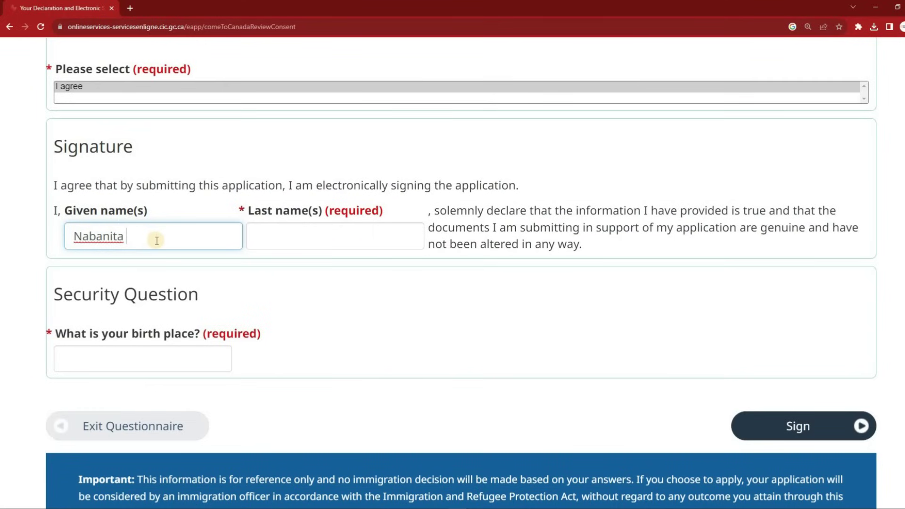
left_click(347, 231)
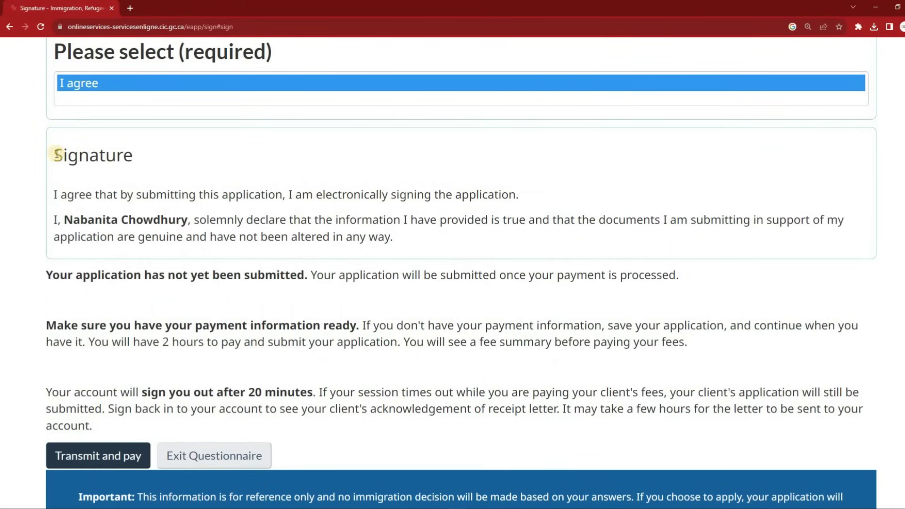
Review the electronic signing agreement and signed declaration, then transmit and proceed to payment
left_click_drag(55, 155, 268, 193)
left_click(133, 189)
left_click_drag(55, 195, 541, 201)
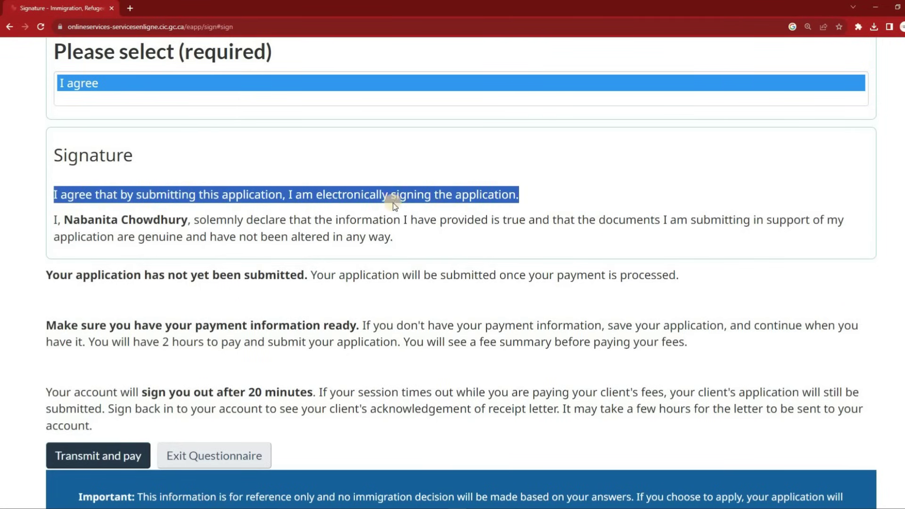
left_click_drag(54, 222, 669, 248)
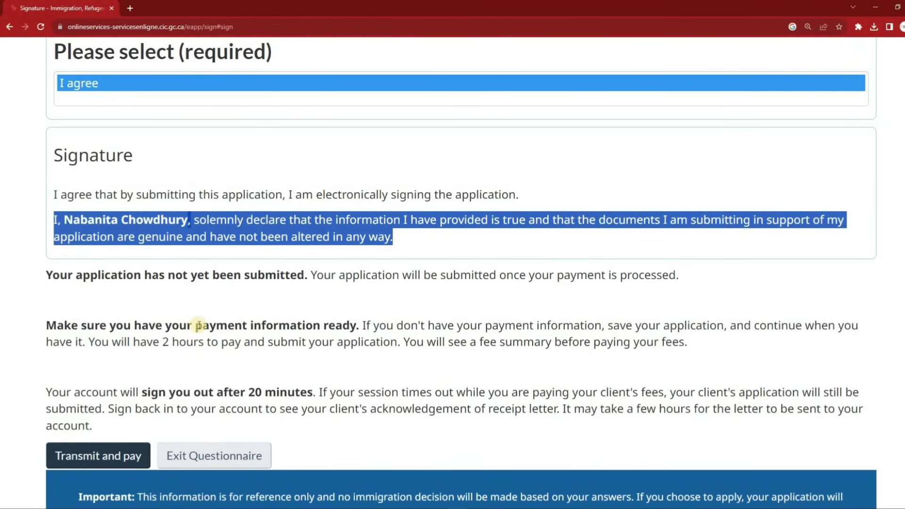
scroll(193, 325, "down", 1)
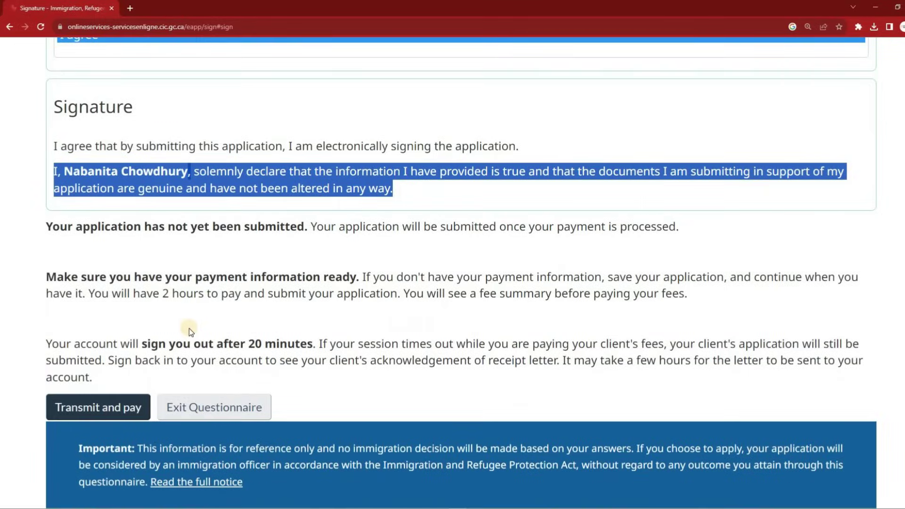
left_click(95, 408)
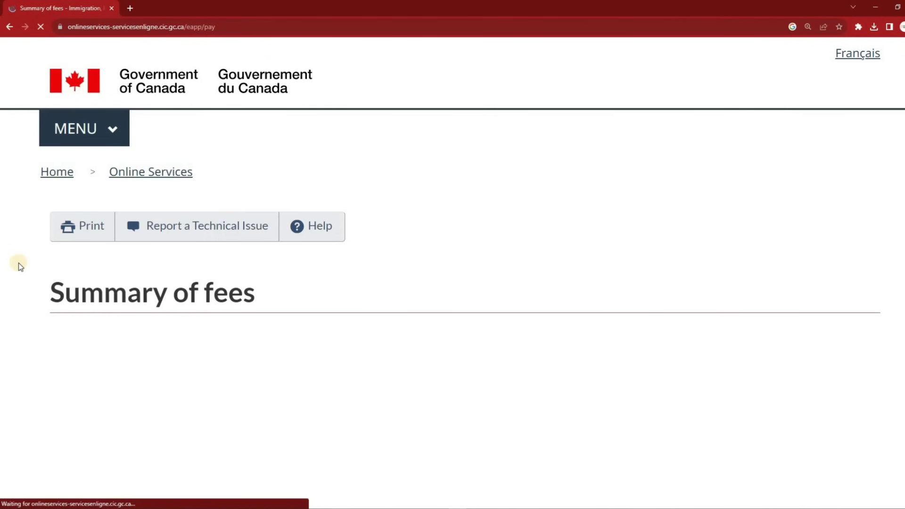
Review the Summary of fees page and submit the application to the $185.00 checkout
scroll(16, 266, "down", 2)
scroll(15, 266, "down", 1)
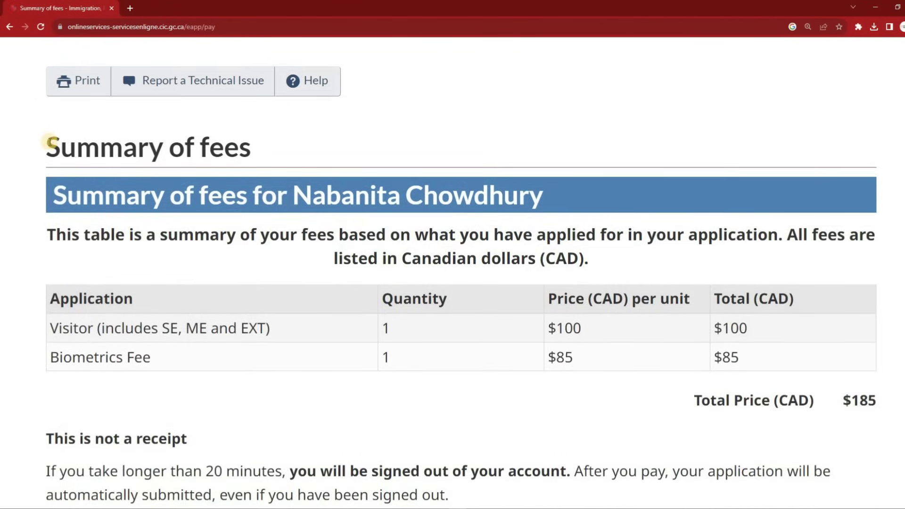
left_click_drag(51, 141, 324, 157)
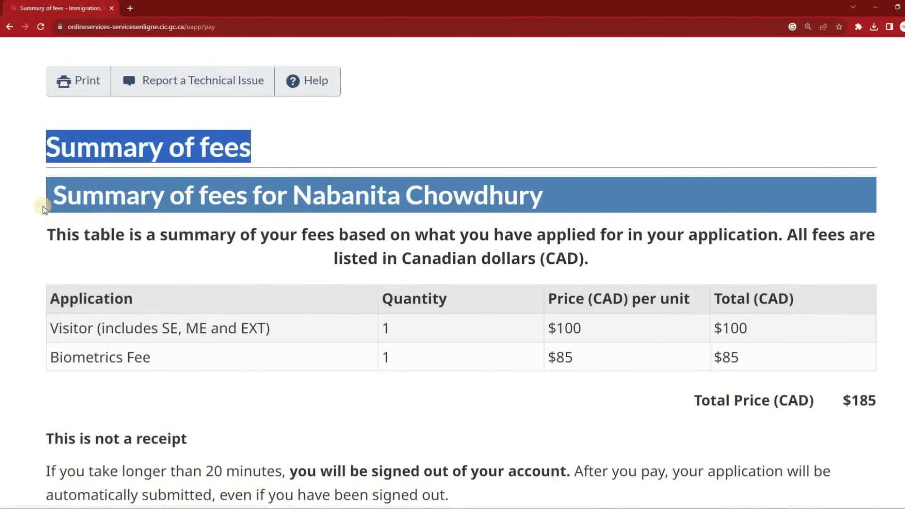
left_click_drag(56, 196, 621, 212)
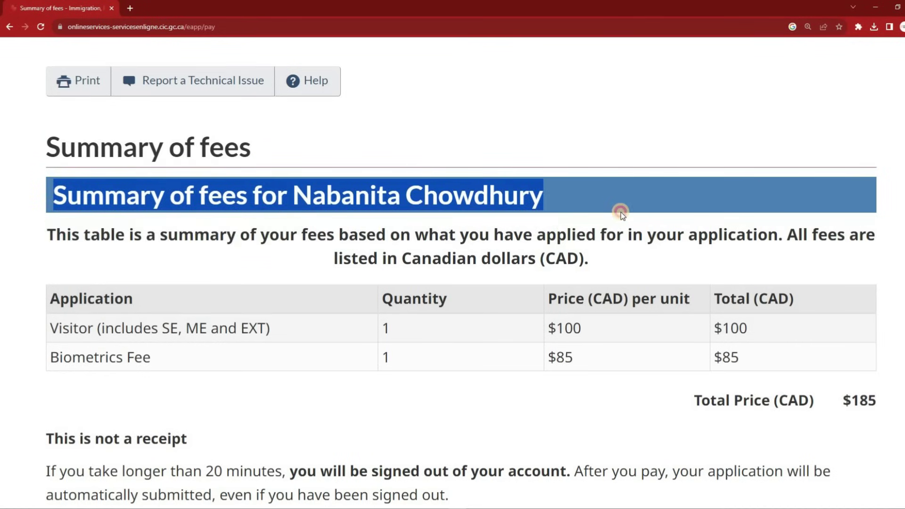
scroll(509, 219, "down", 5)
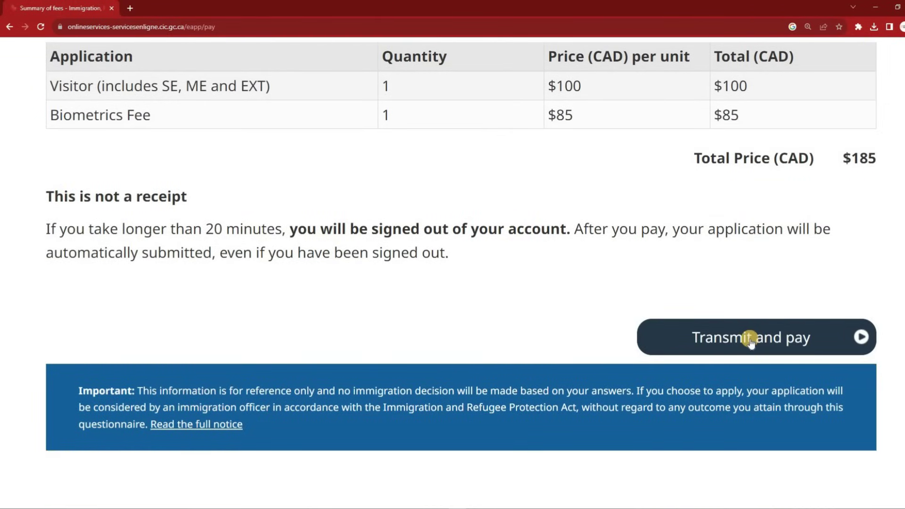
scroll(749, 340, "up", 2)
scroll(749, 338, "up", 2)
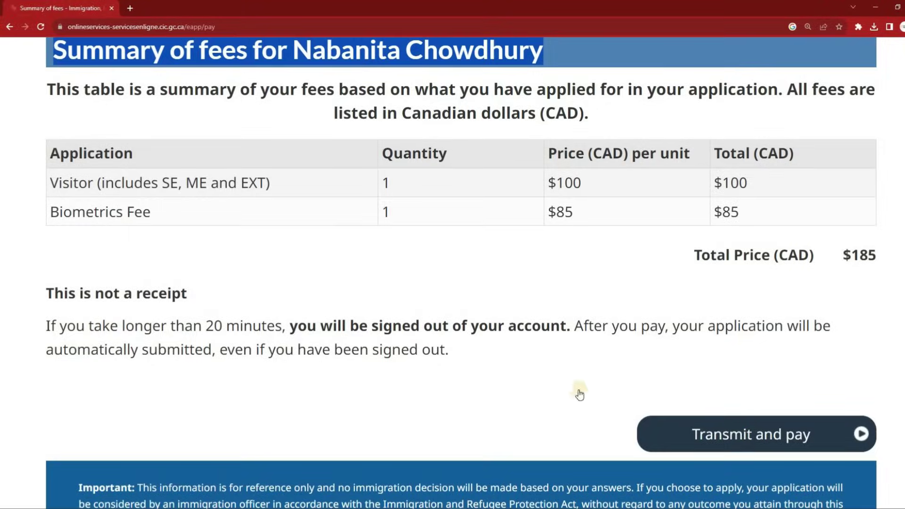
left_click(688, 427)
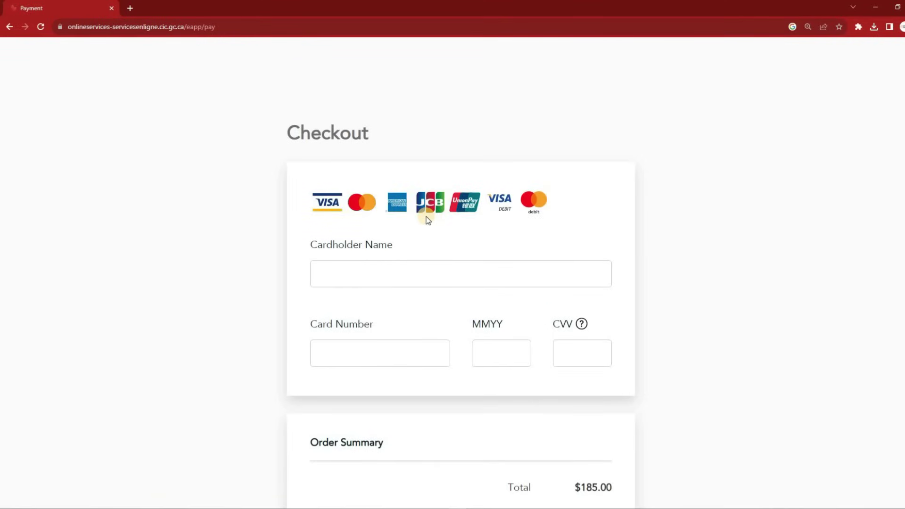
Start filling in the payment form with the cardholder's name
scroll(208, 216, "down", 1)
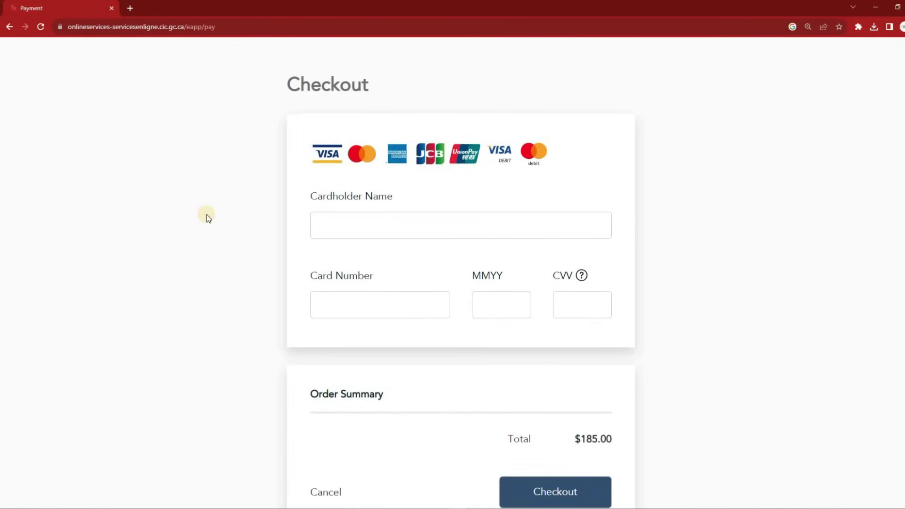
scroll(207, 216, "down", 2)
scroll(207, 216, "up", 2)
left_click(359, 224)
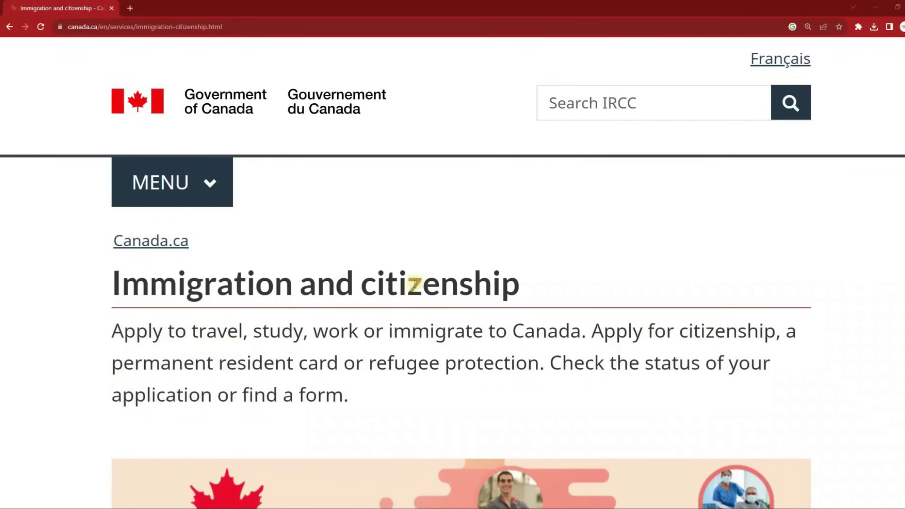
scroll(413, 285, "down", 5)
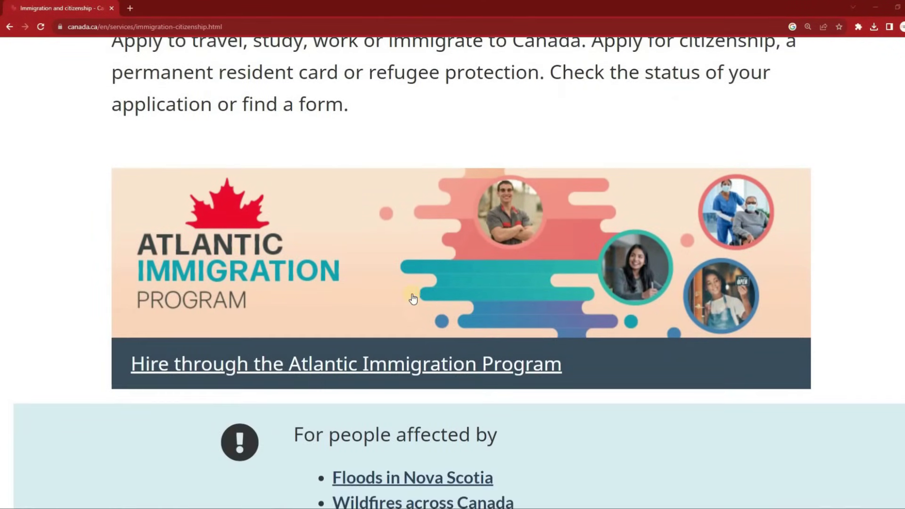
Sign in to the secure account with GCKey and accept the terms and conditions
scroll(413, 298, "down", 5)
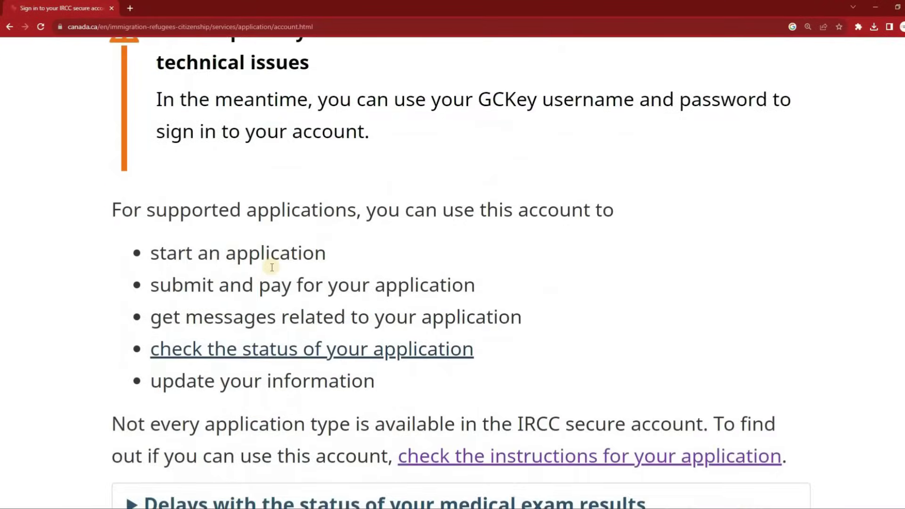
scroll(269, 264, "down", 5)
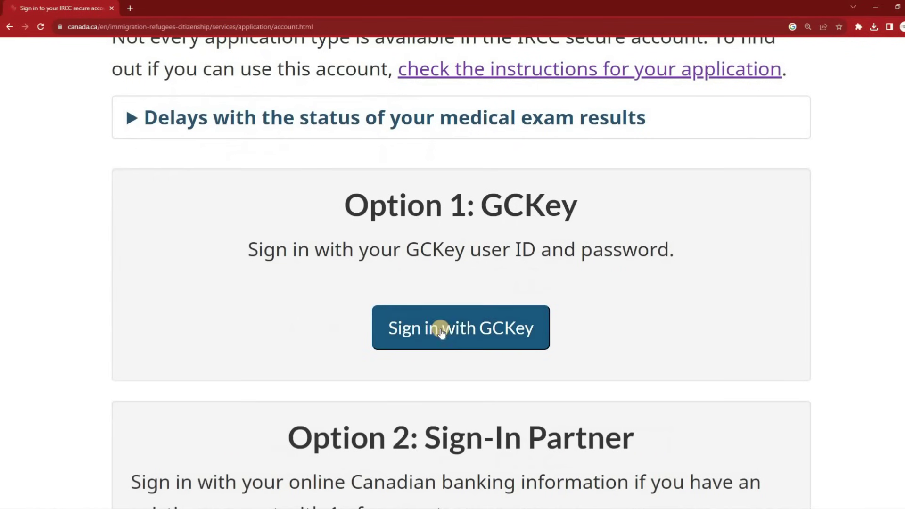
scroll(434, 302, "down", 2)
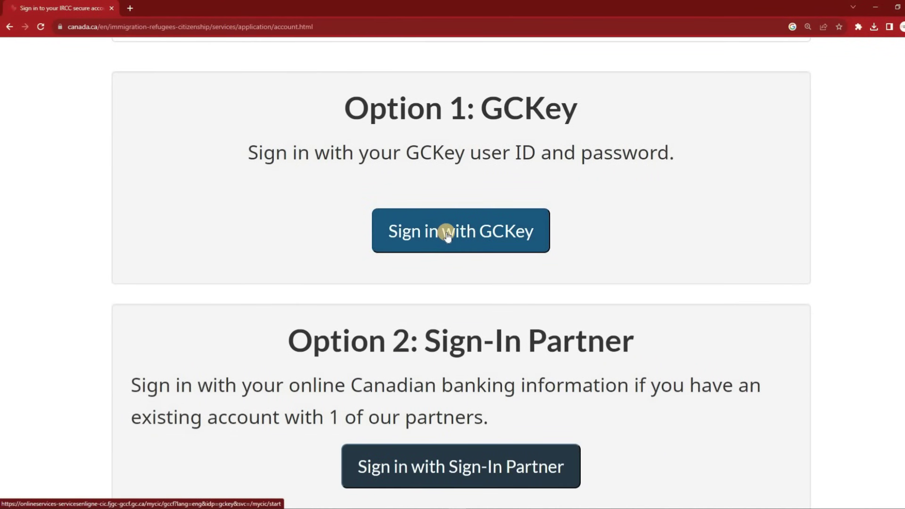
left_click(446, 234)
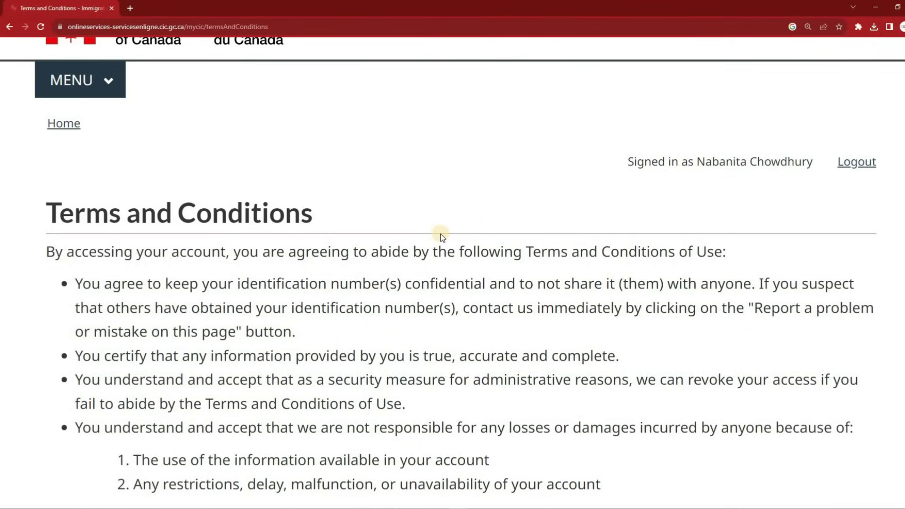
scroll(441, 238, "down", 8)
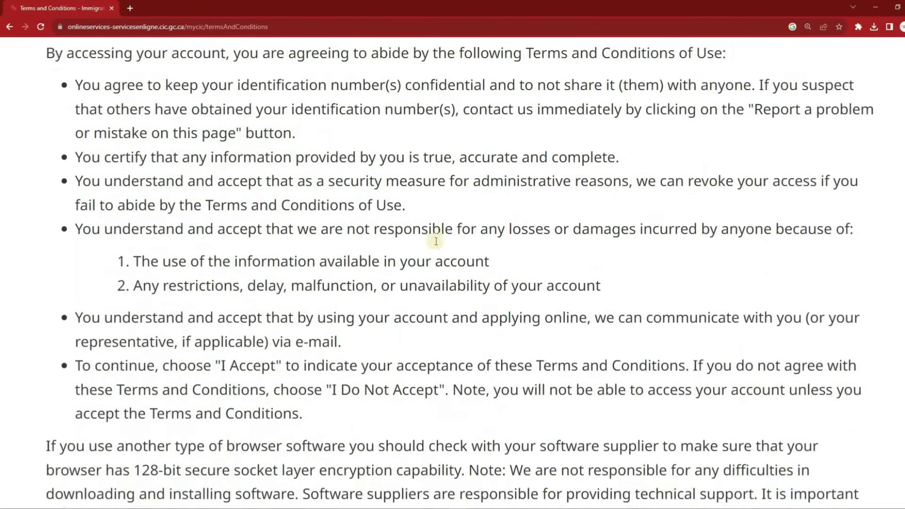
scroll(435, 243, "down", 2)
left_click(61, 289)
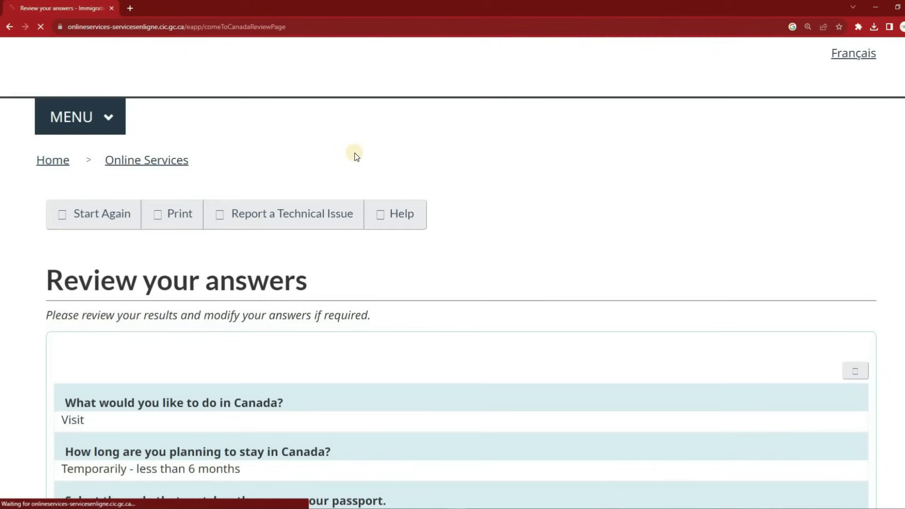
Browse the application answers, instructions and document checklist, then sign in to the secure account again
scroll(355, 155, "down", 3)
scroll(355, 154, "down", 20)
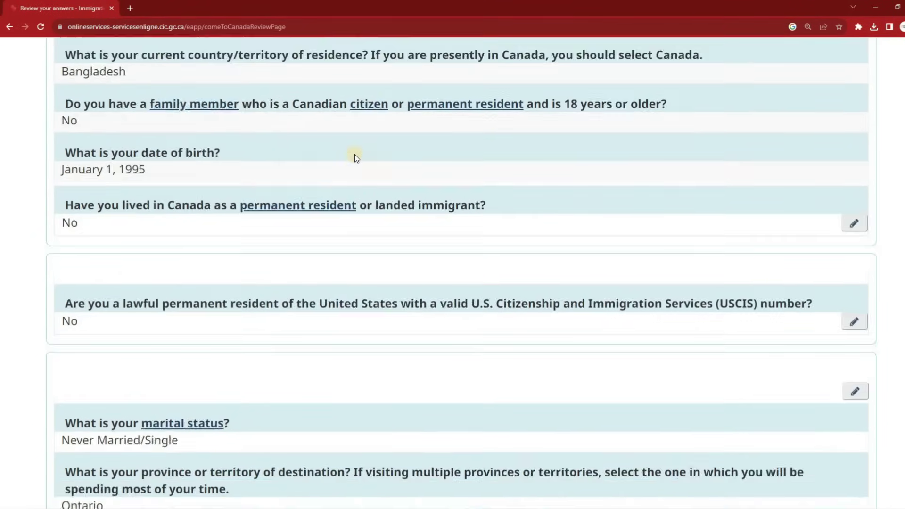
scroll(355, 156, "down", 8)
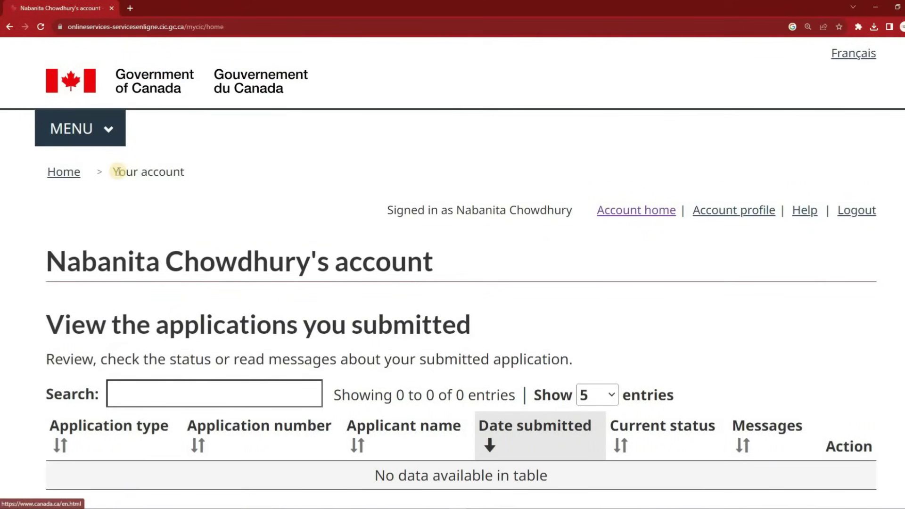
scroll(117, 177, "down", 5)
scroll(117, 179, "down", 2)
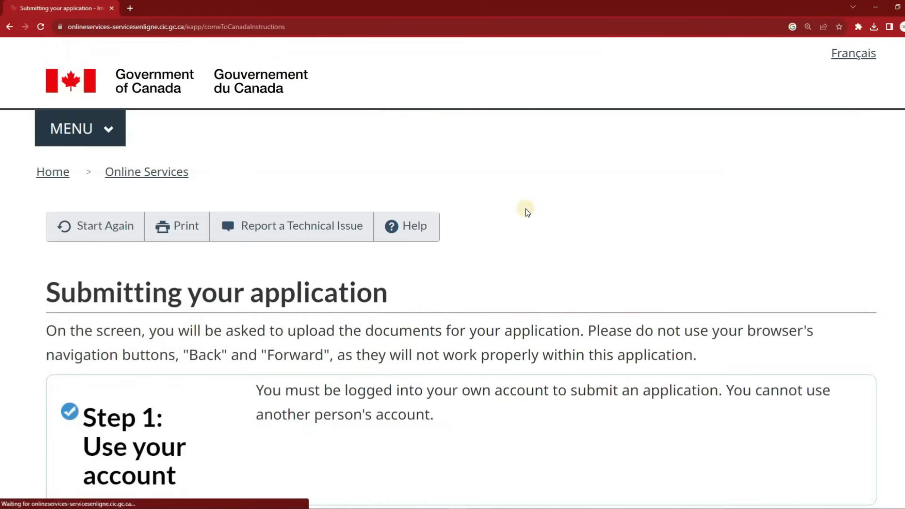
scroll(525, 208, "down", 8)
scroll(526, 209, "down", 14)
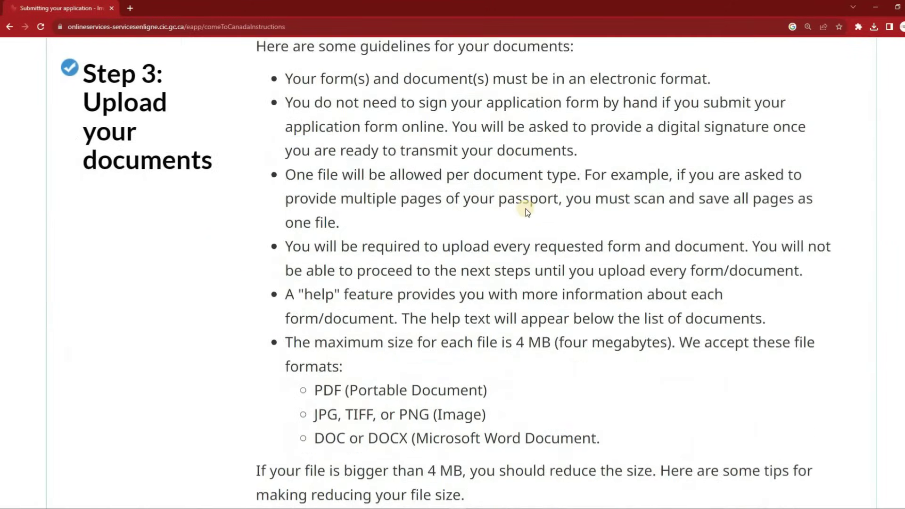
scroll(525, 208, "down", 7)
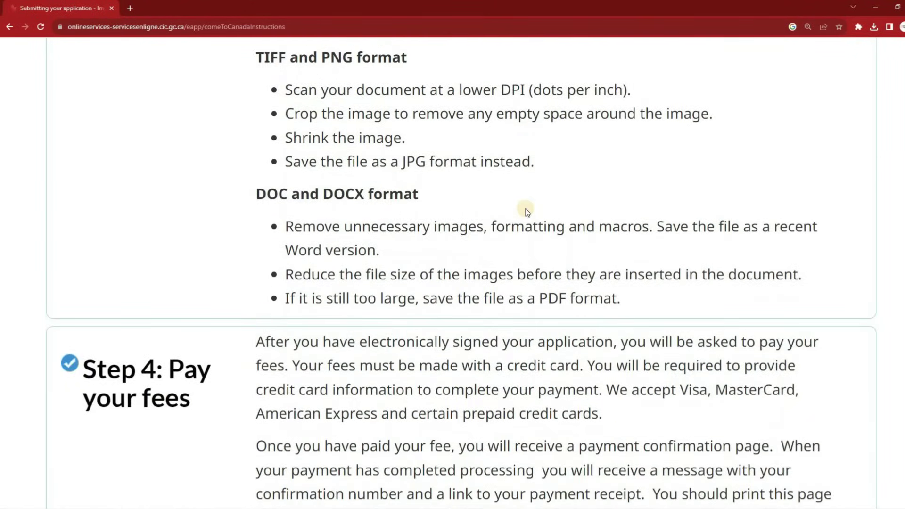
scroll(525, 209, "down", 5)
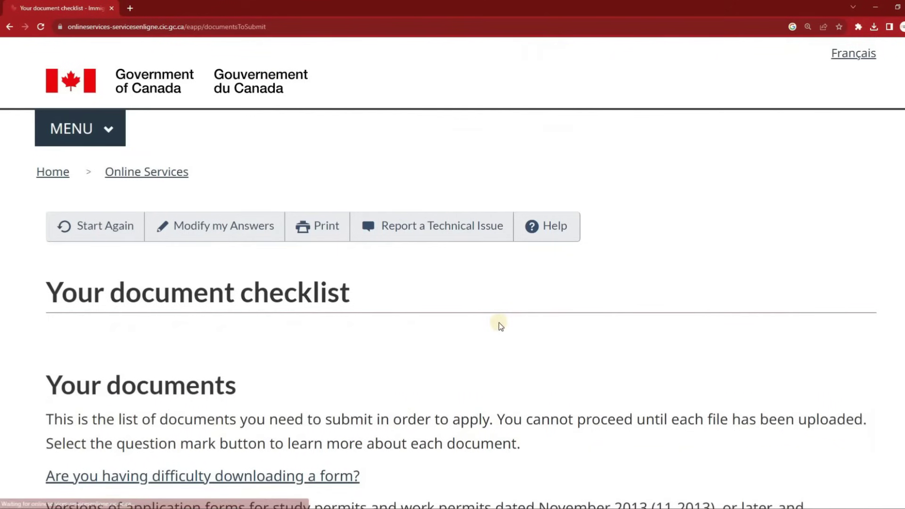
scroll(498, 323, "down", 15)
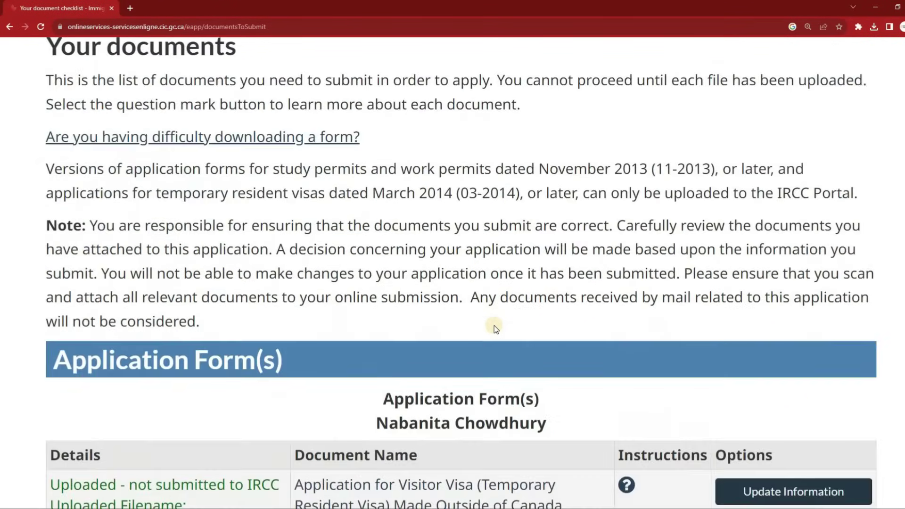
scroll(494, 326, "down", 1)
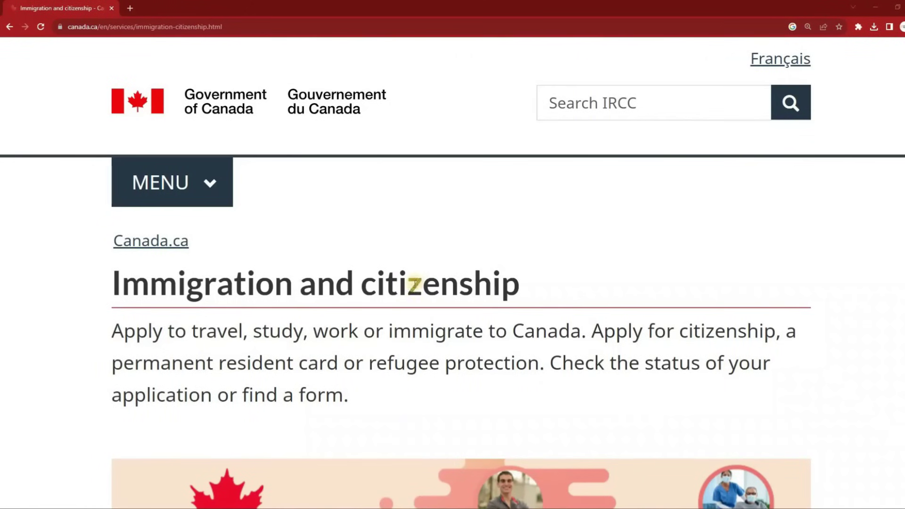
scroll(414, 285, "down", 5)
scroll(414, 285, "down", 8)
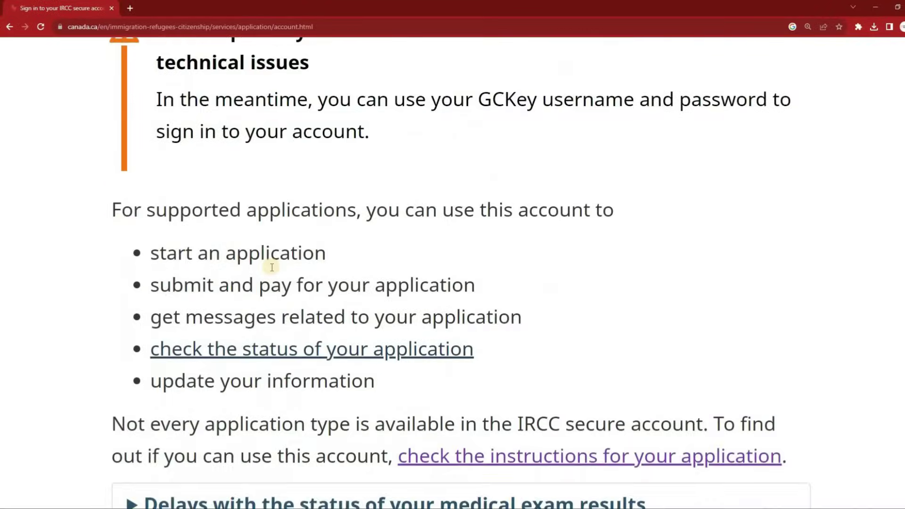
scroll(269, 263, "down", 7)
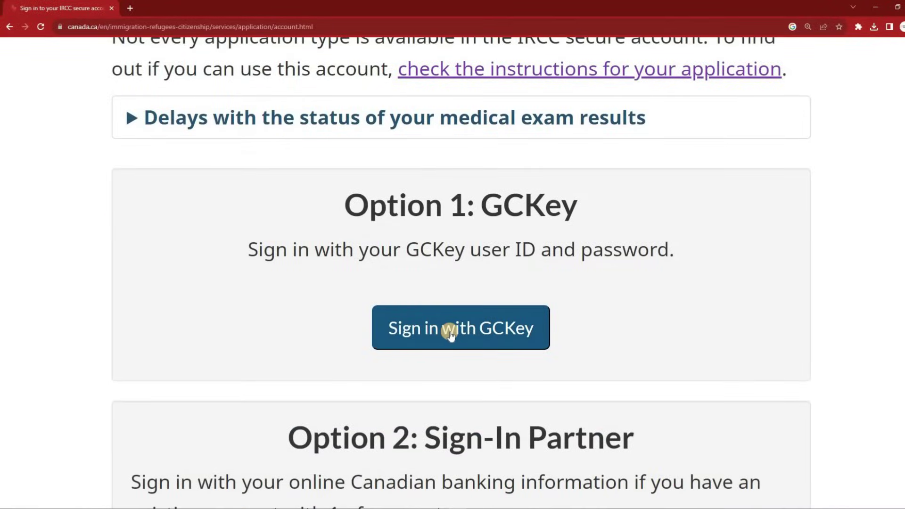
scroll(448, 330, "down", 2)
left_click(447, 235)
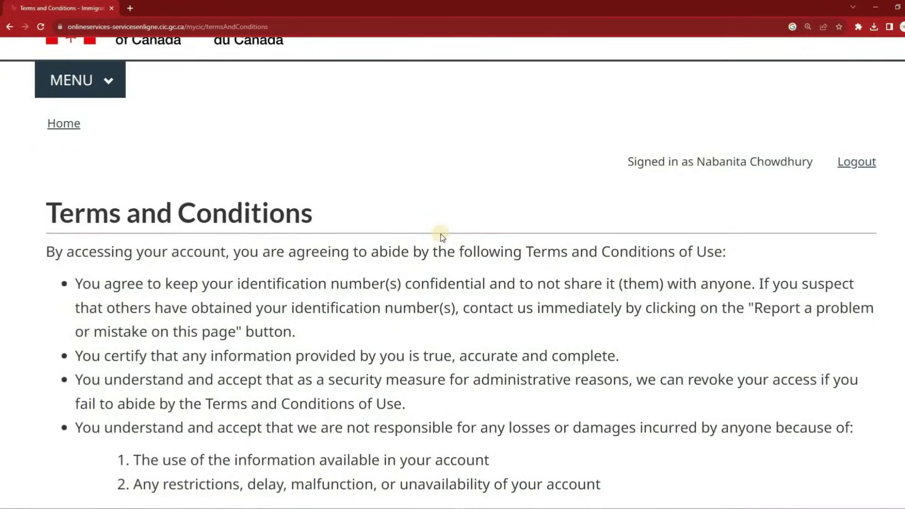